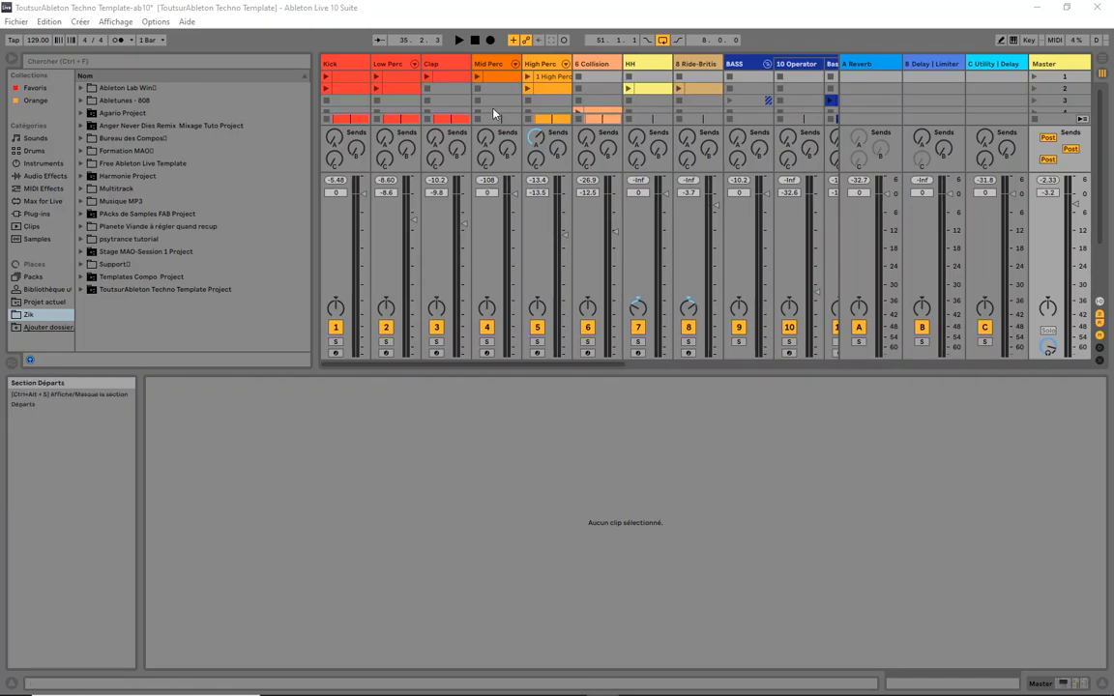
Step: Shrink the clip detail area to give the Session view more height, and switch to the Arrangement view
left_click_drag(624, 372, 624, 518)
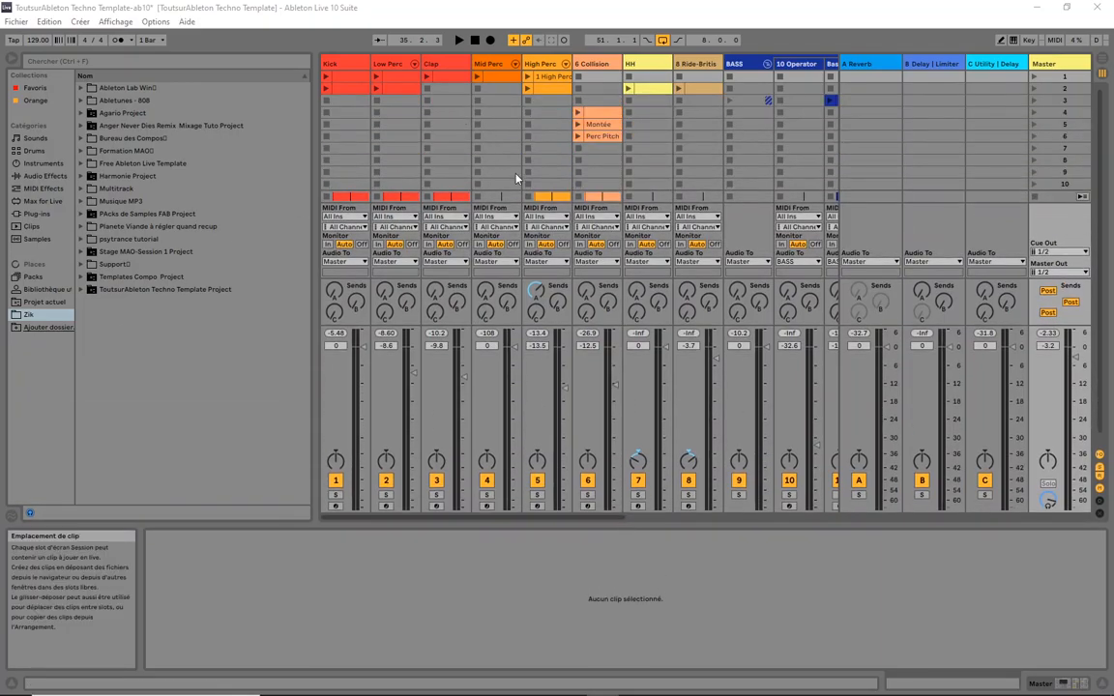
key("Tab")
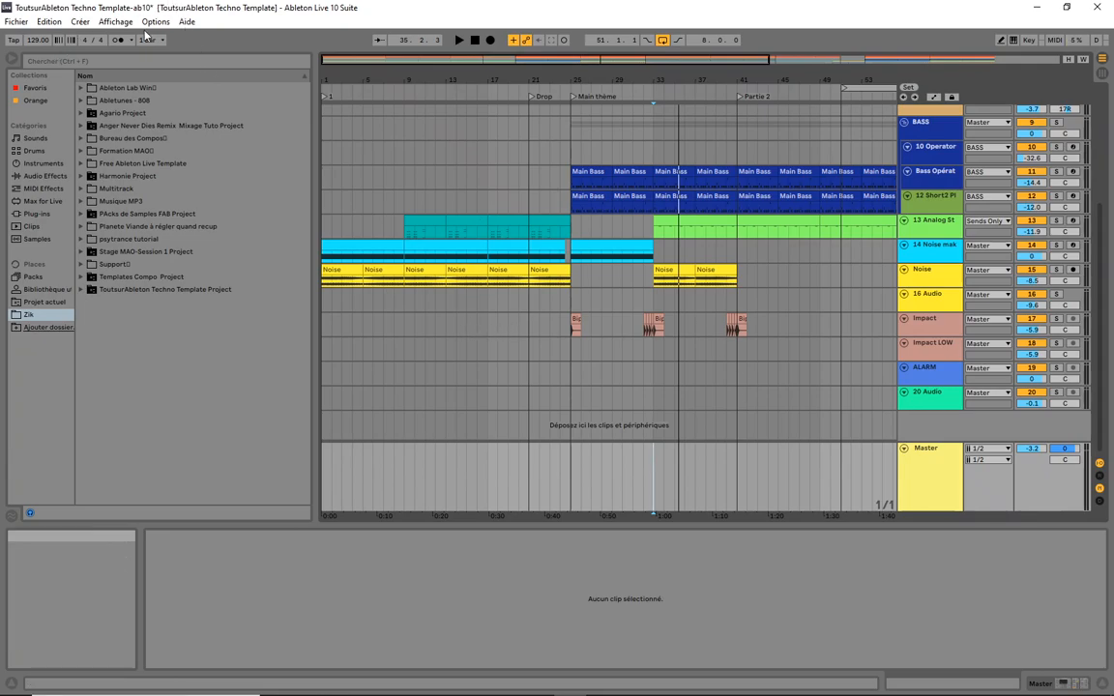
Step: Open a second window showing the Session mixer, move it around over the Arrangement, and close it
left_click(121, 24)
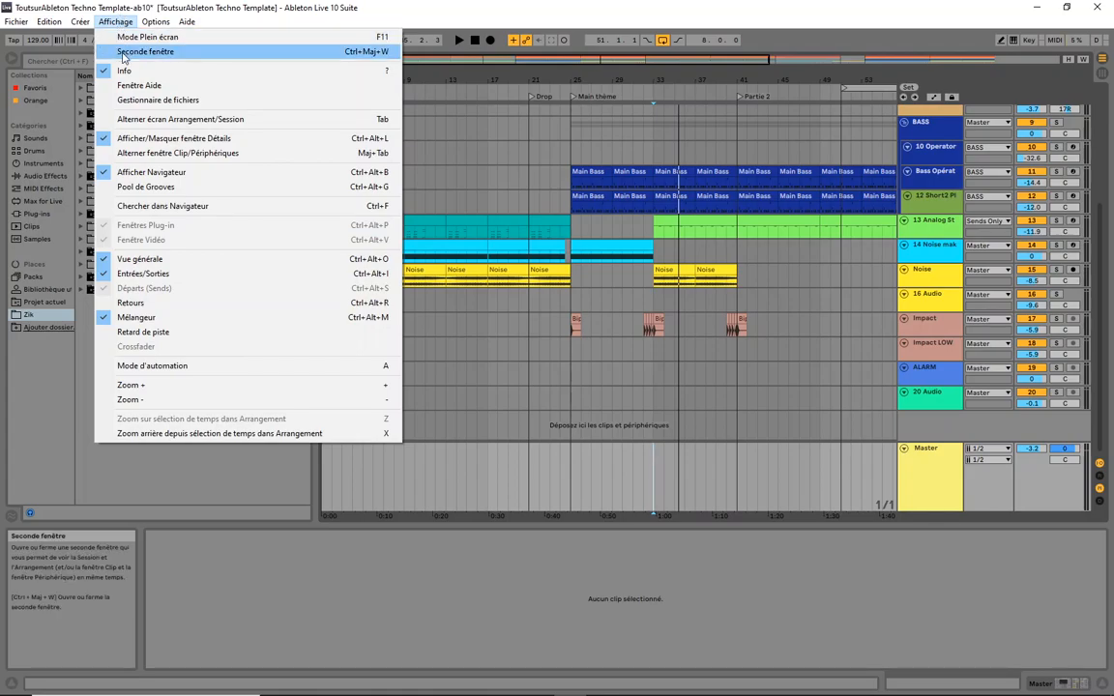
left_click(123, 51)
left_click_drag(467, 229, 179, 92)
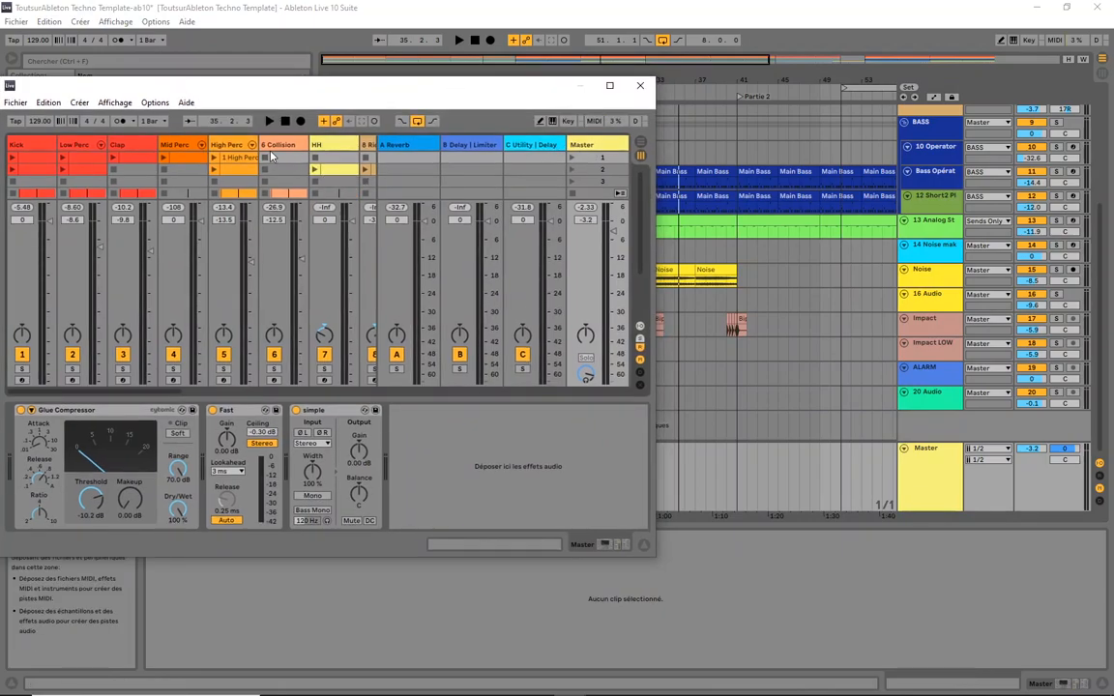
left_click_drag(338, 91, 479, 124)
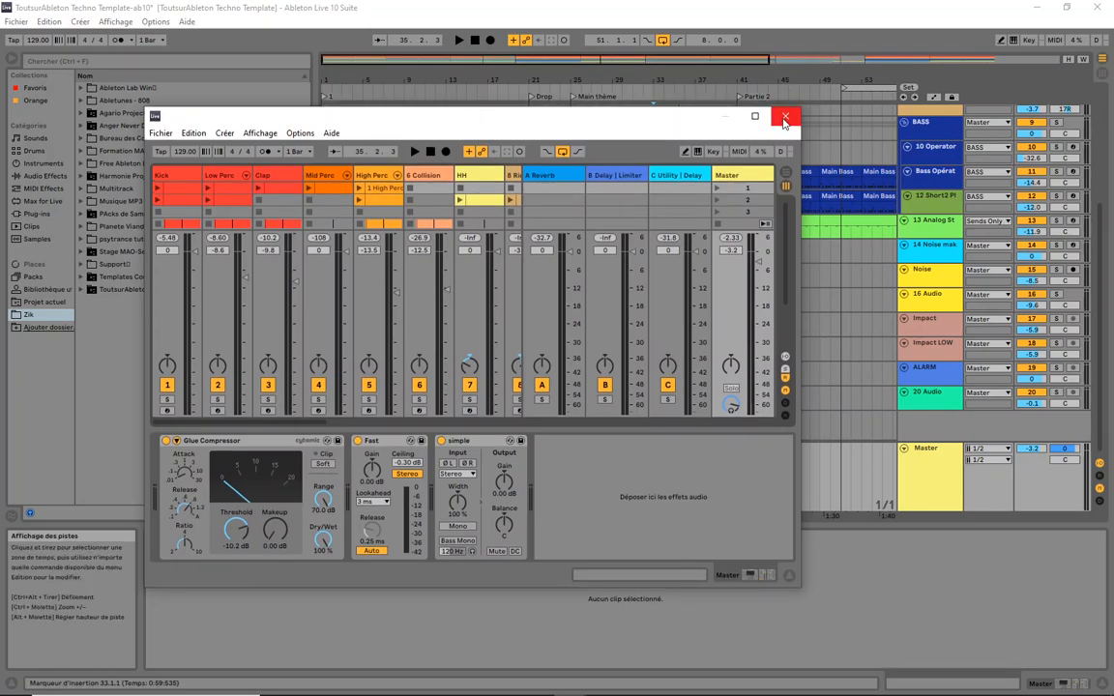
left_click(786, 118)
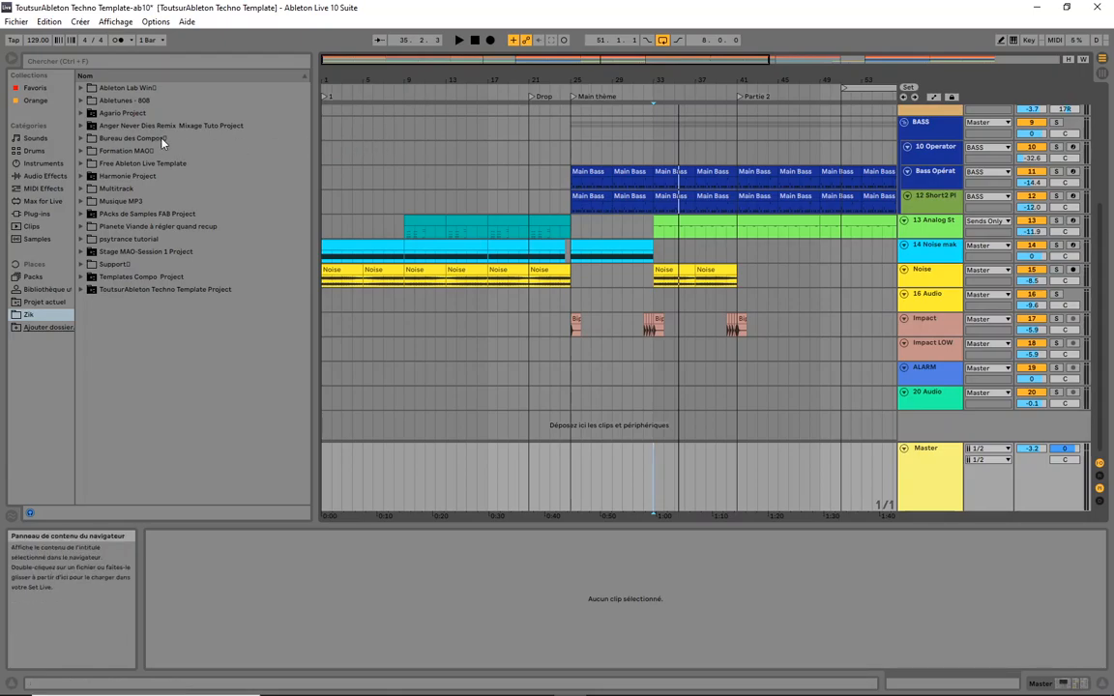
Step: Browse the Instruments, Audio Effects and MIDI Effects categories of the browser
left_click(39, 145)
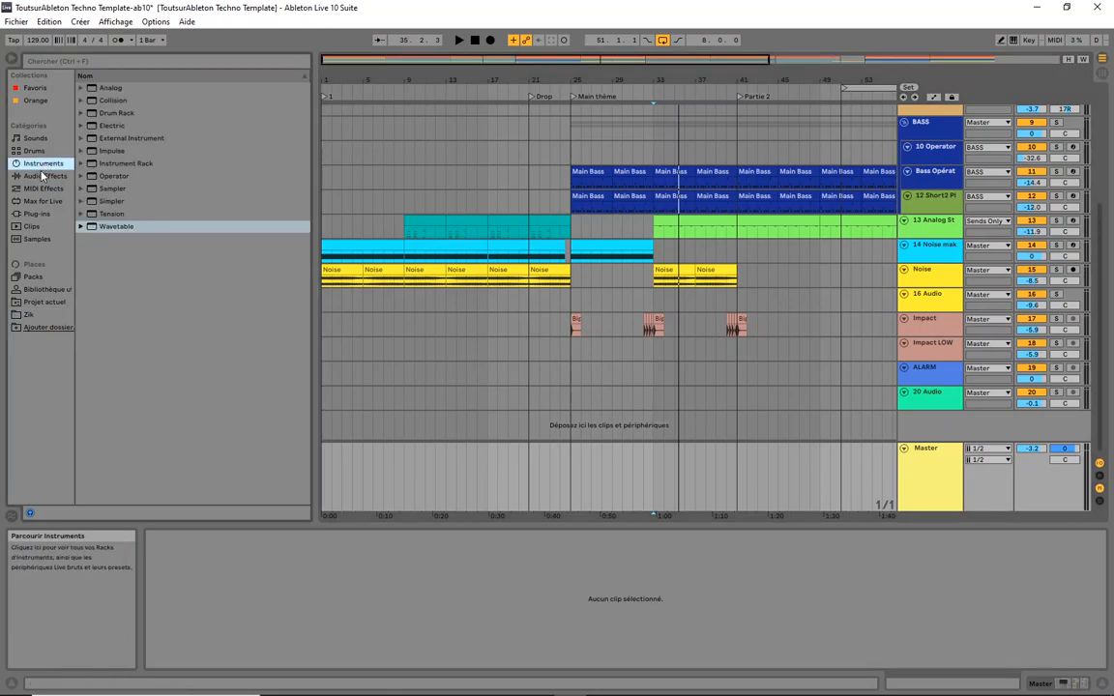
left_click(45, 177)
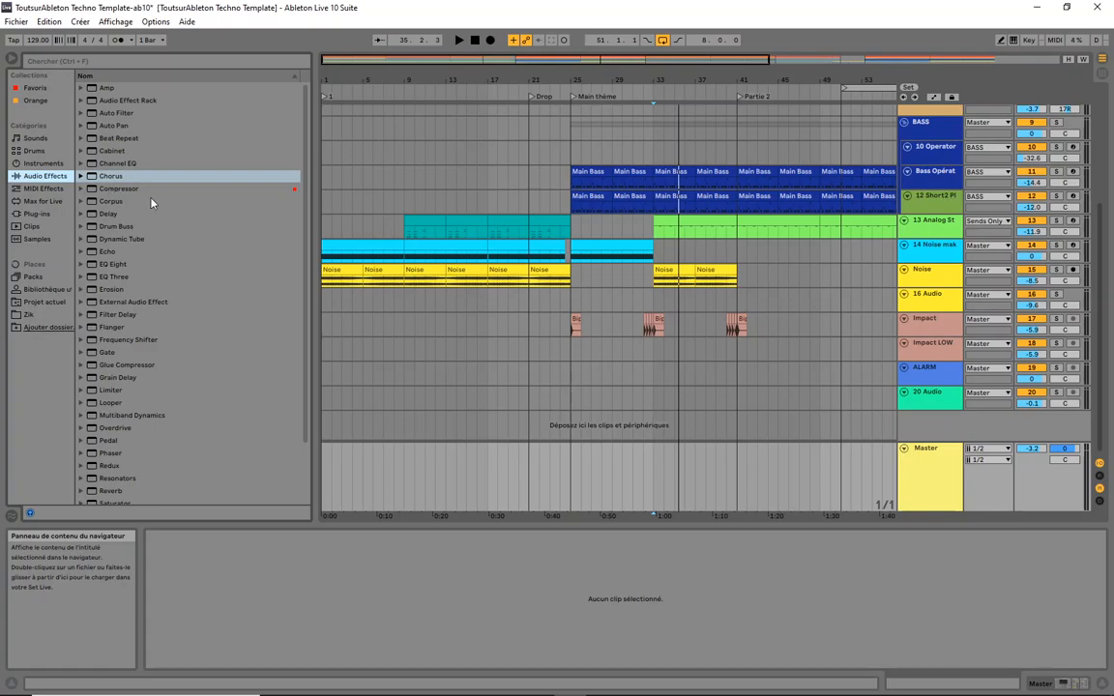
left_click(35, 188)
left_click(43, 177)
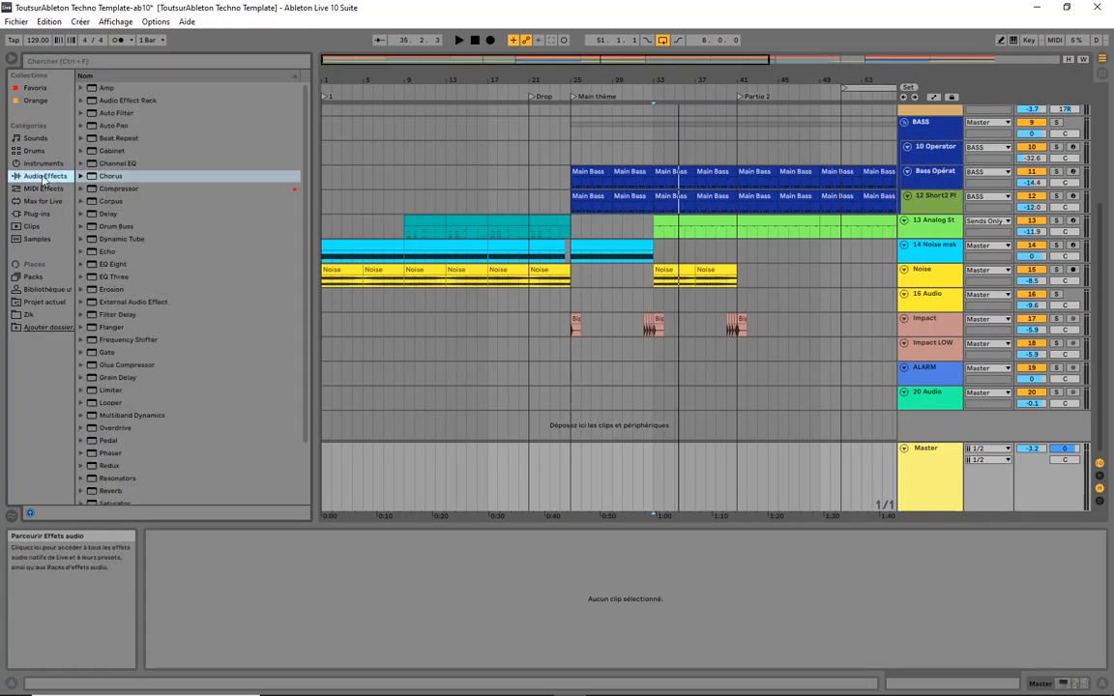
Step: Load the simple.adv preset from the Orange collection onto the Master track, and delete the added device
left_click(34, 100)
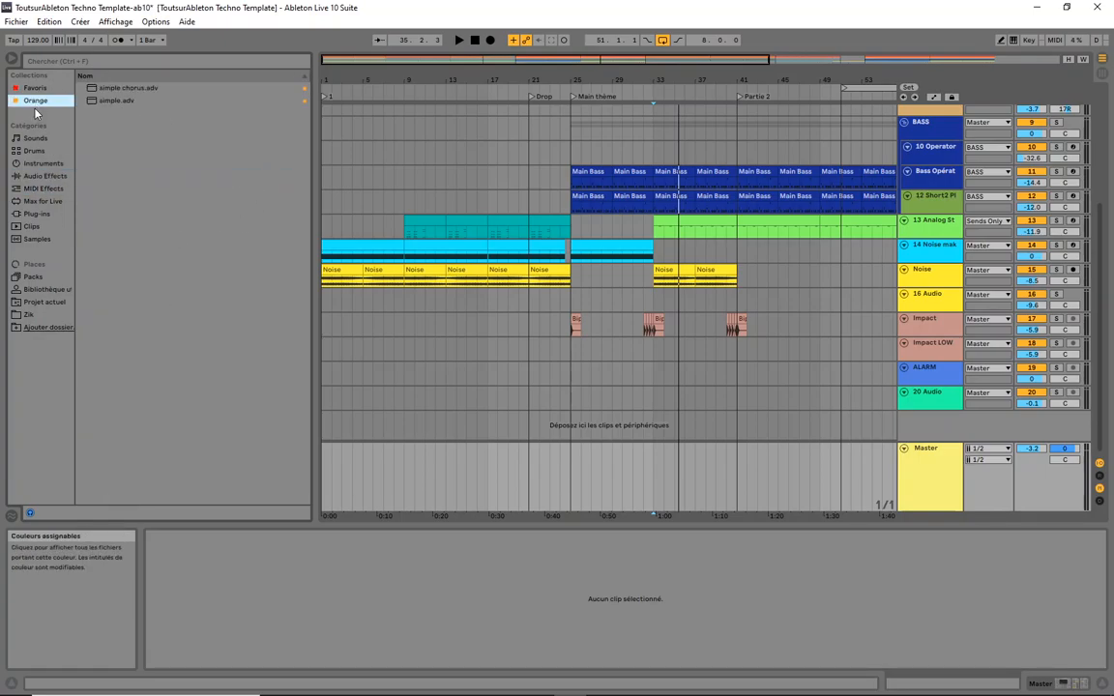
double_click(112, 100)
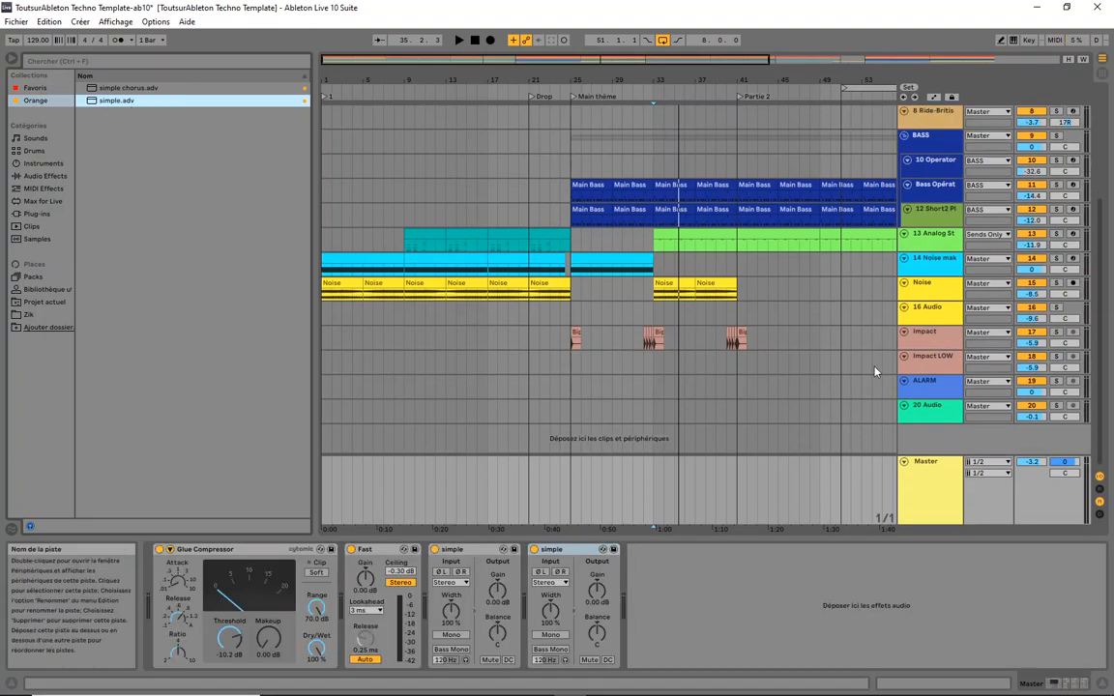
left_click(566, 551)
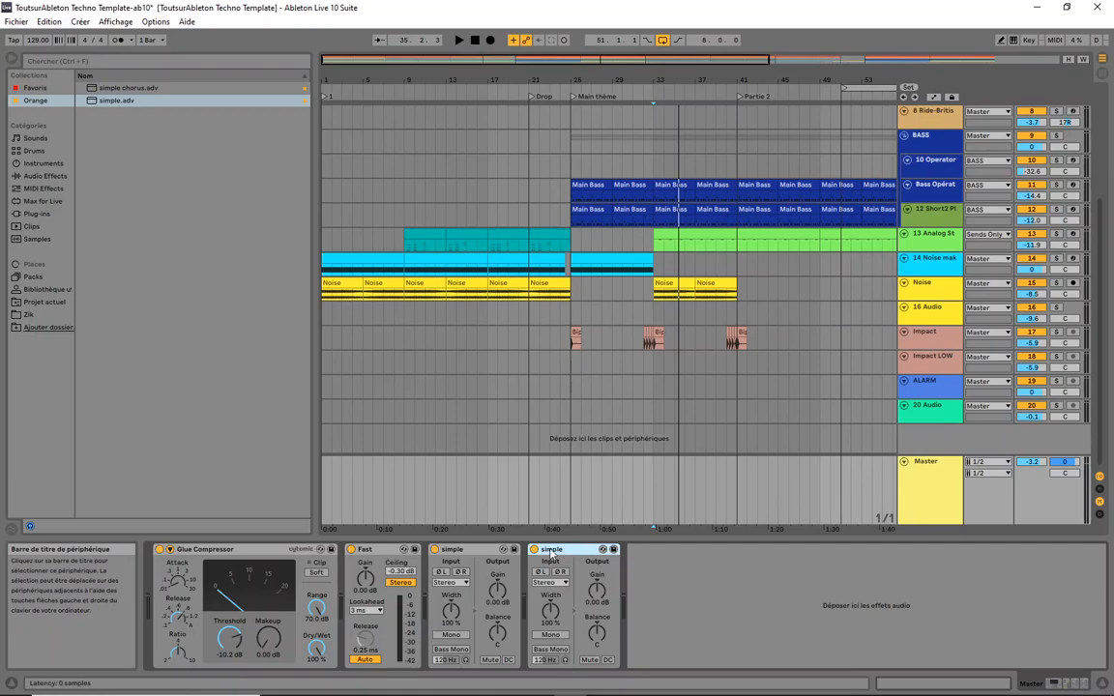
right_click(577, 553)
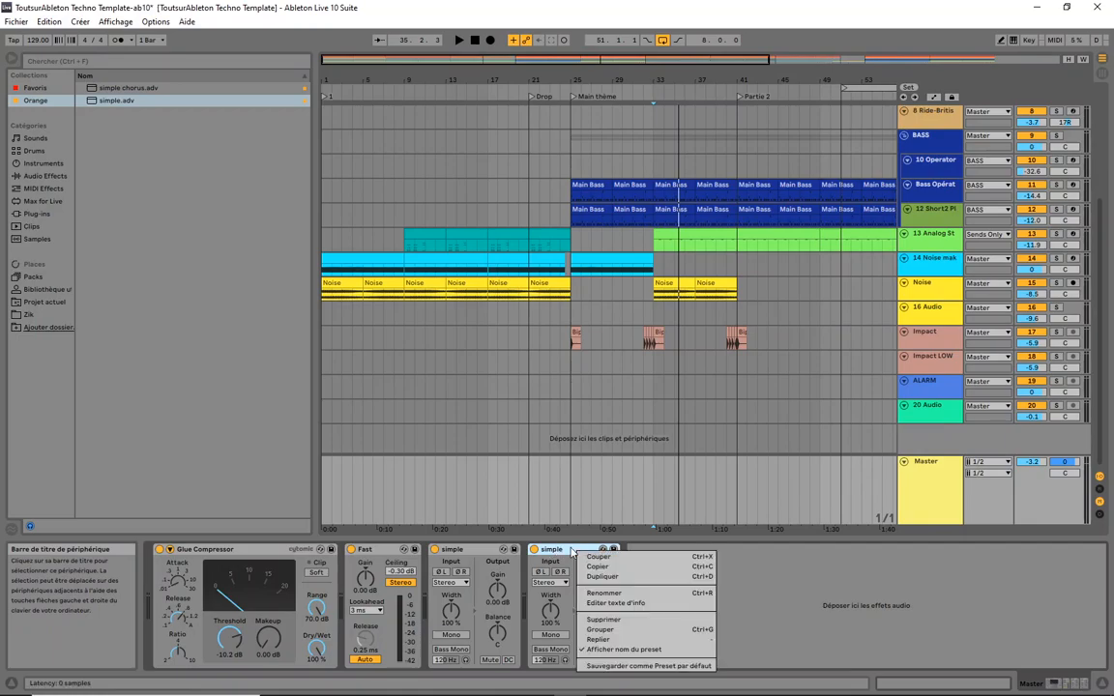
left_click(613, 621)
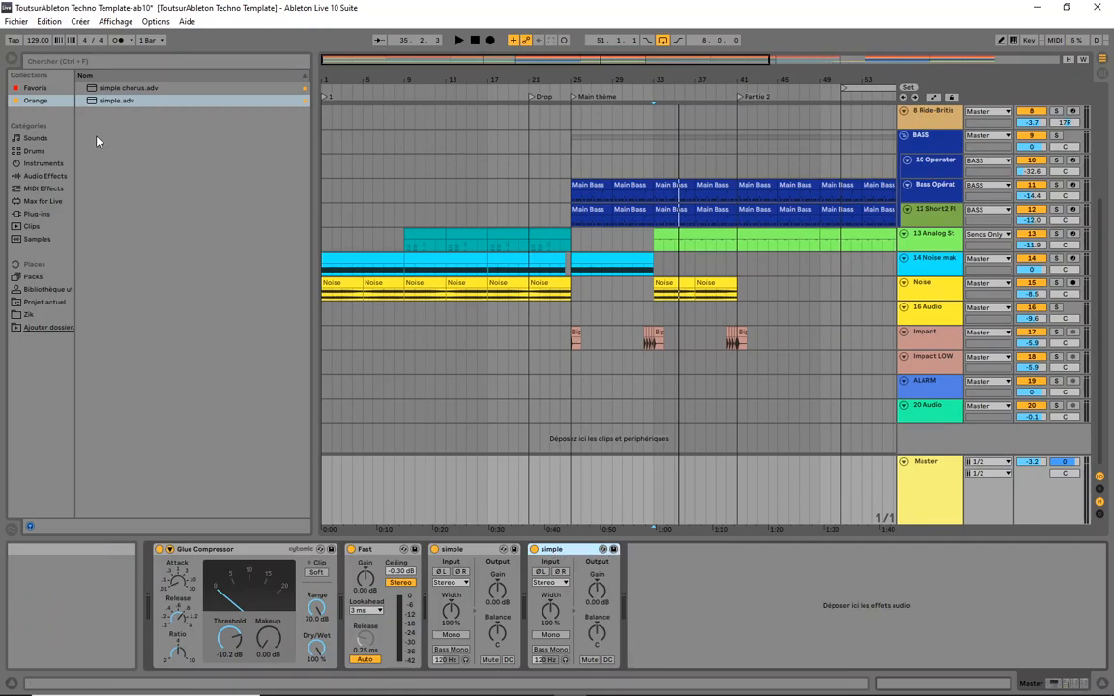
Step: Add a Compressor from the Audio Effects to the end of the Master track's device chain
left_click(44, 175)
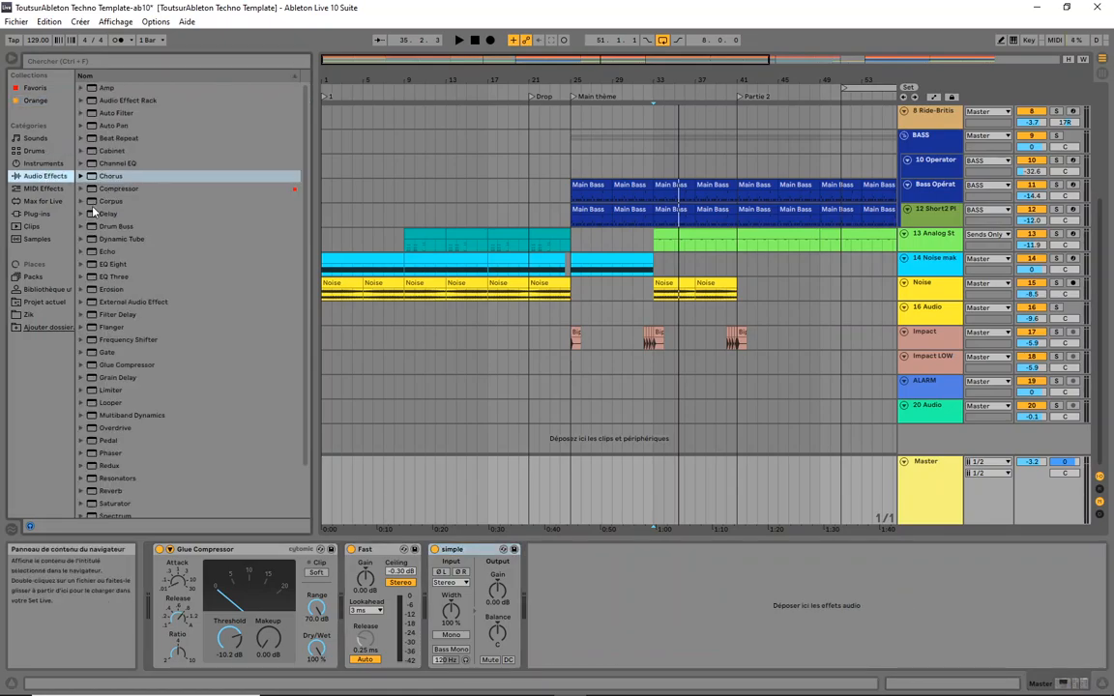
left_click(81, 188)
left_click(113, 189)
left_click_drag(113, 189, 565, 583)
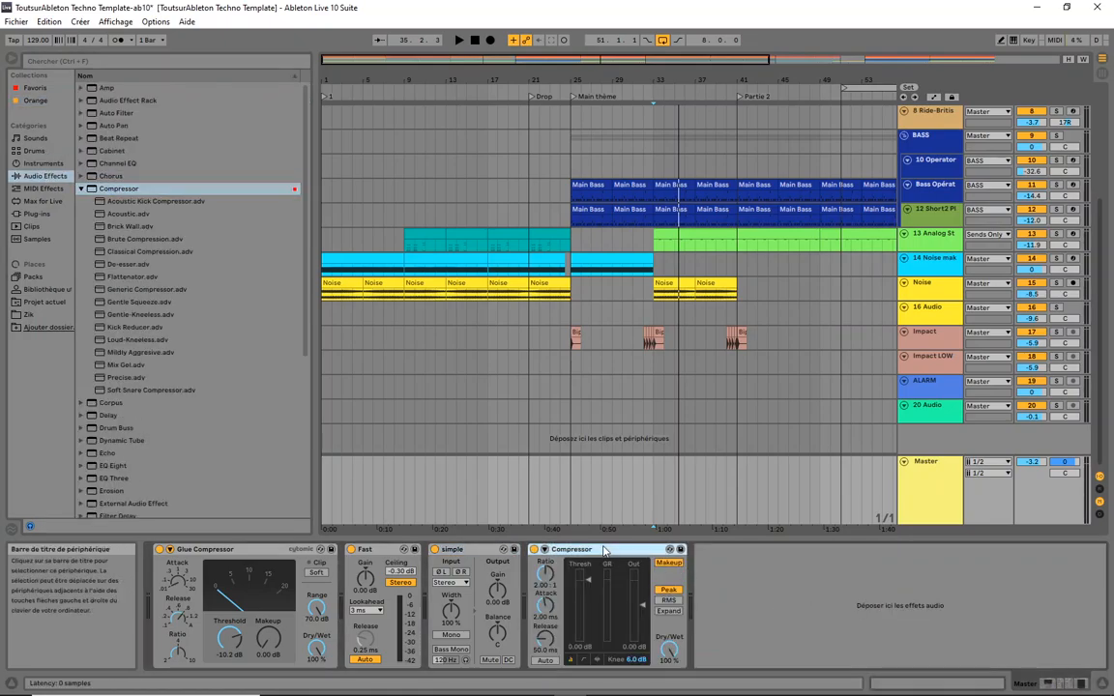
Step: Turn on the Compressor's Sidechain and its EQ, set the ratio to 4.50:1, and lower the threshold to about -33.1 dB
left_click(545, 549)
left_click(564, 583)
left_click(569, 586)
left_click(609, 562)
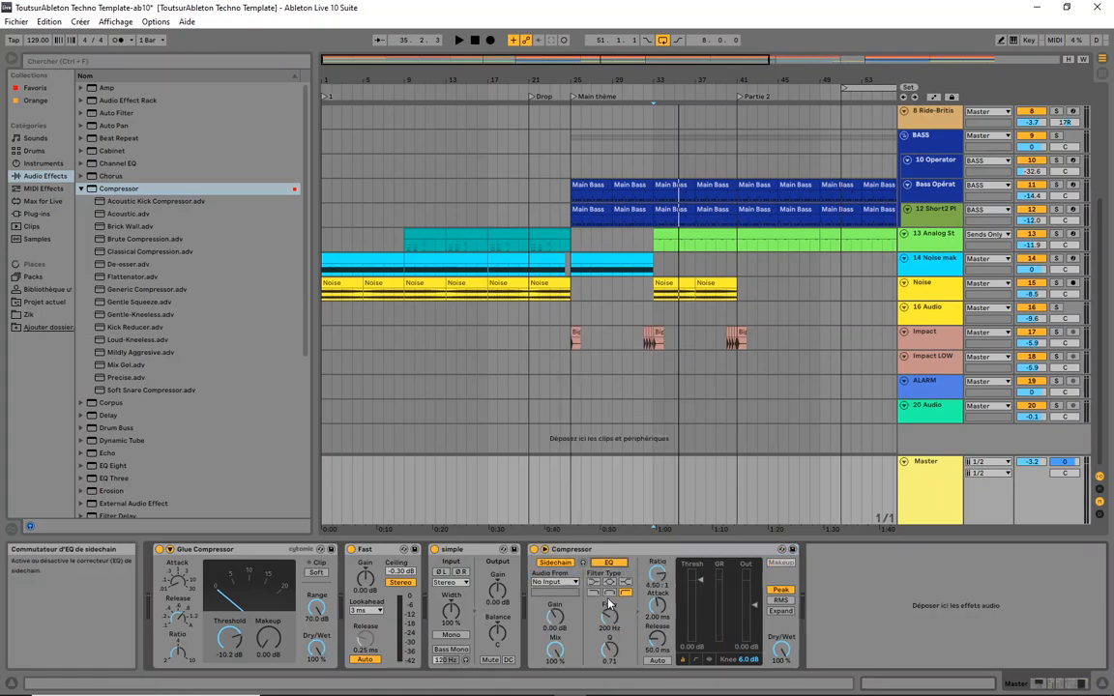
left_click_drag(699, 582, 699, 627)
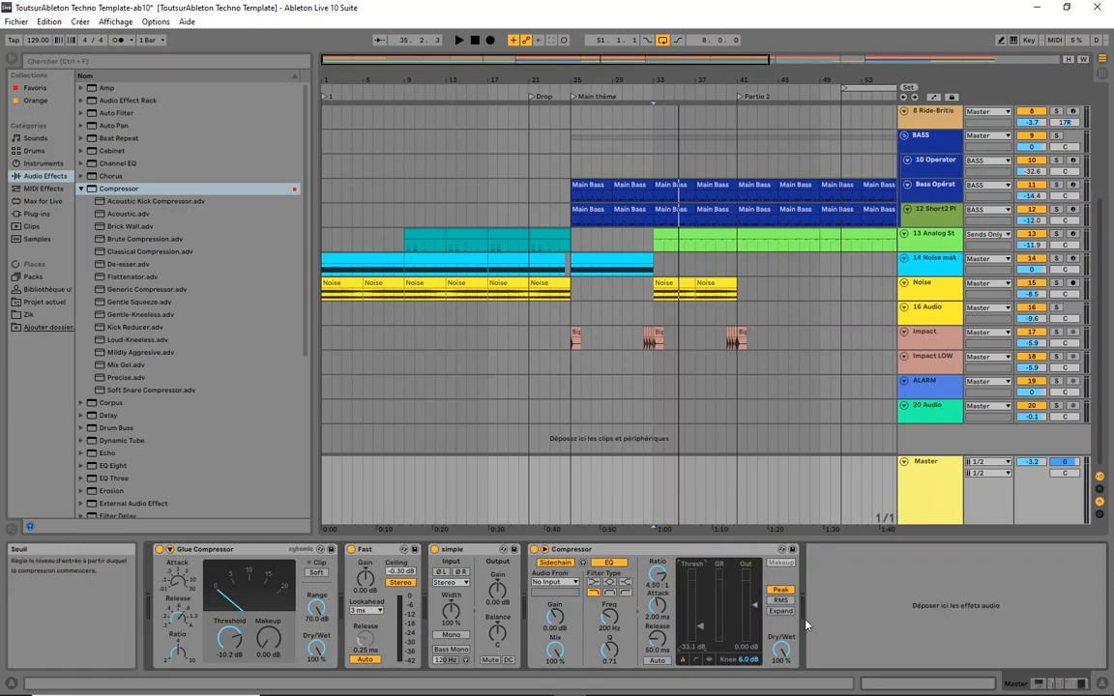
Step: Save the Compressor settings as a preset named "compsidechain sdt"
left_click(793, 550)
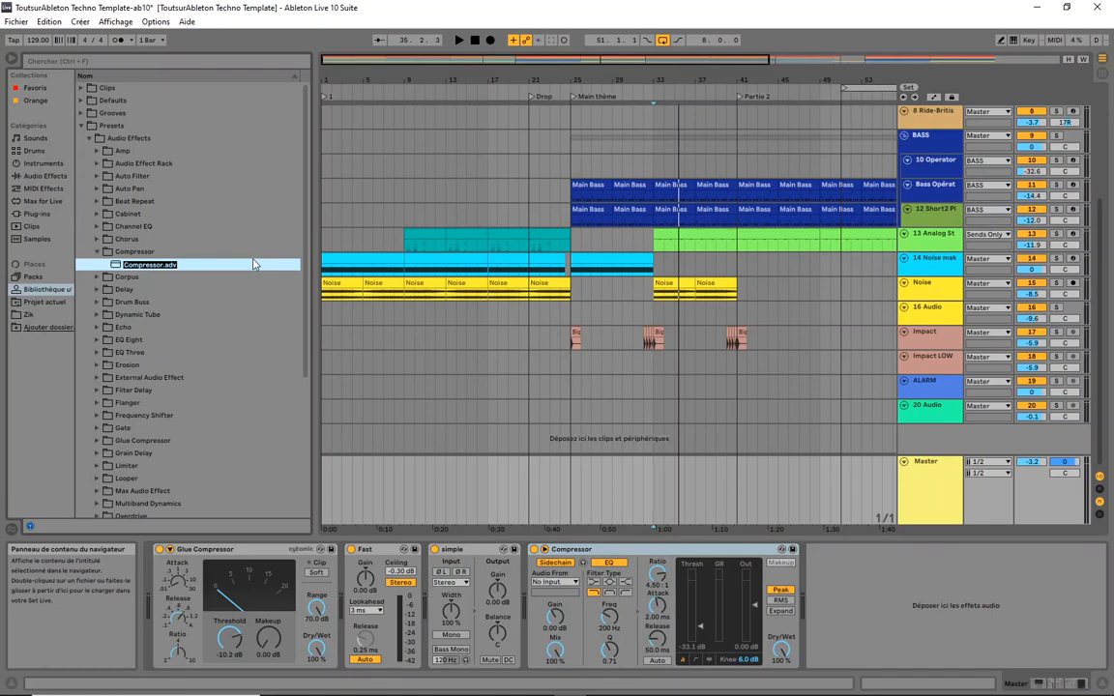
type("com")
key("Return")
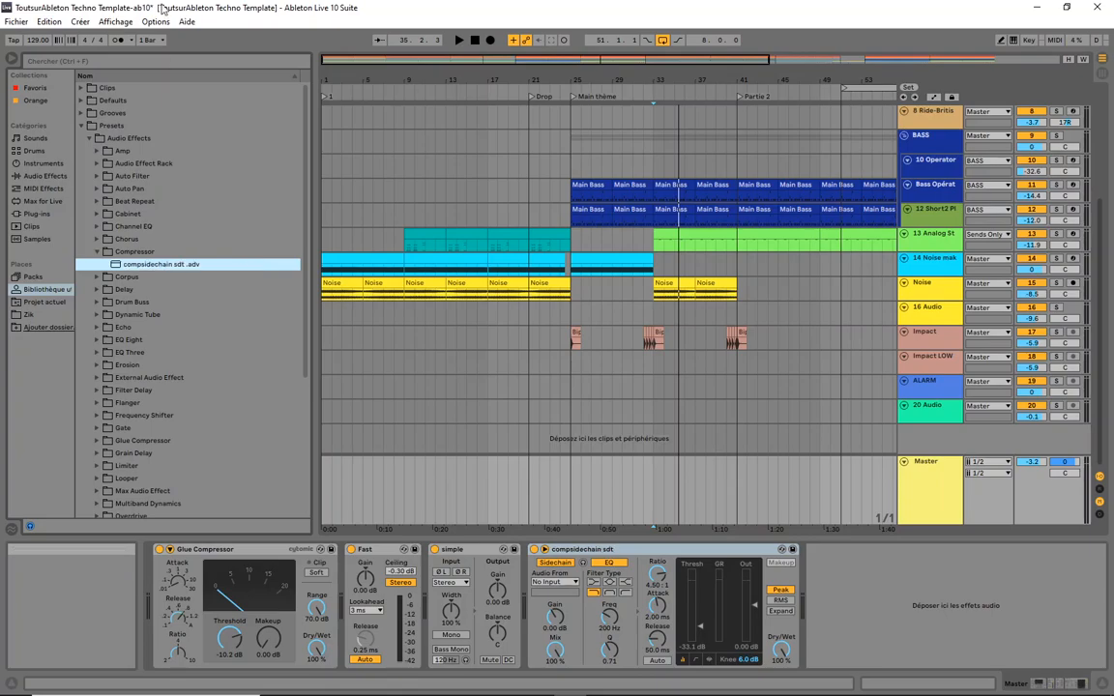
Step: Assign the Orange colour to the compsidechain sdt preset and open the Orange collection
right_click(169, 270)
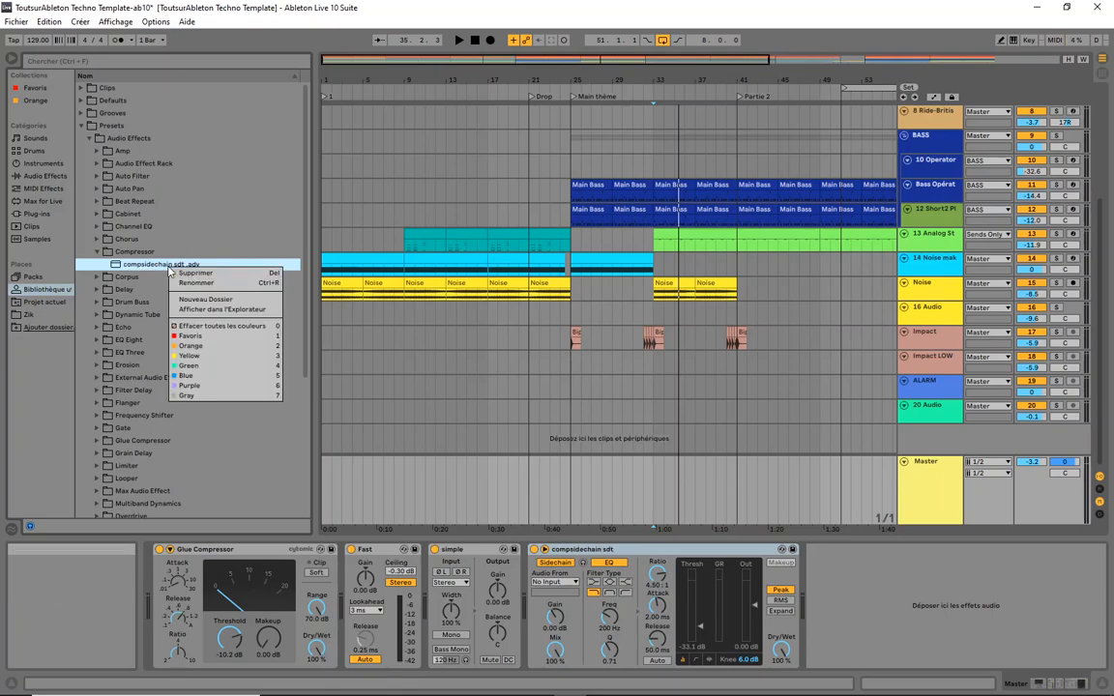
left_click(214, 346)
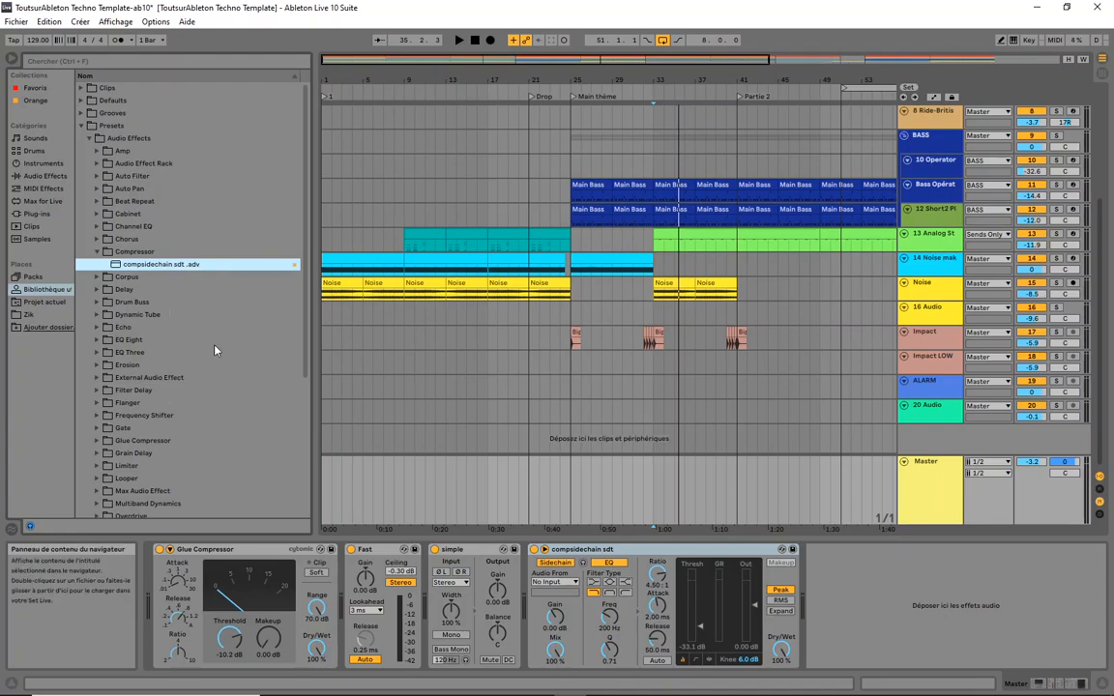
left_click(34, 100)
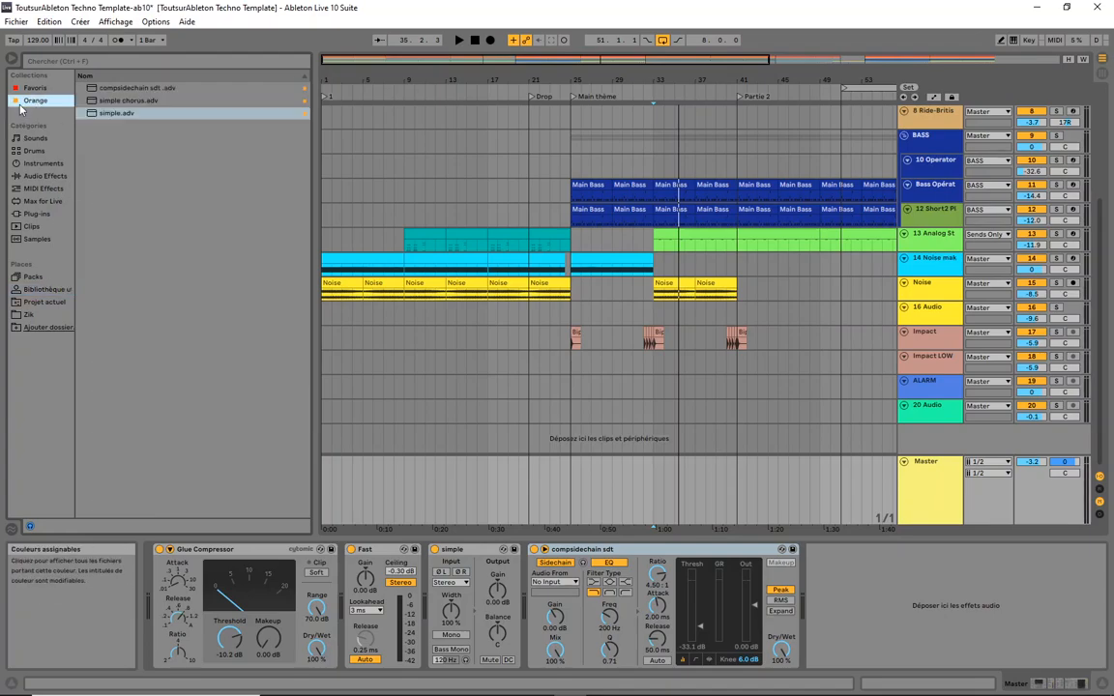
key("Down")
key("Down")
key("Down")
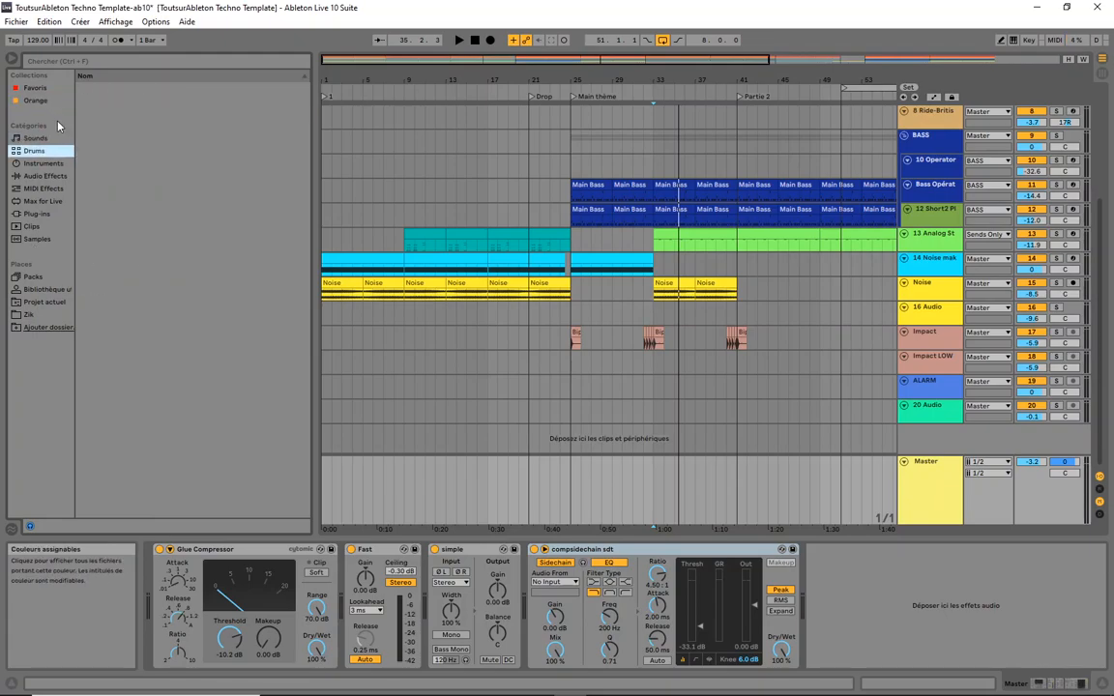
key("Down")
key("Up")
key("Up")
key("Up")
key("Up")
key("Up")
key("Down")
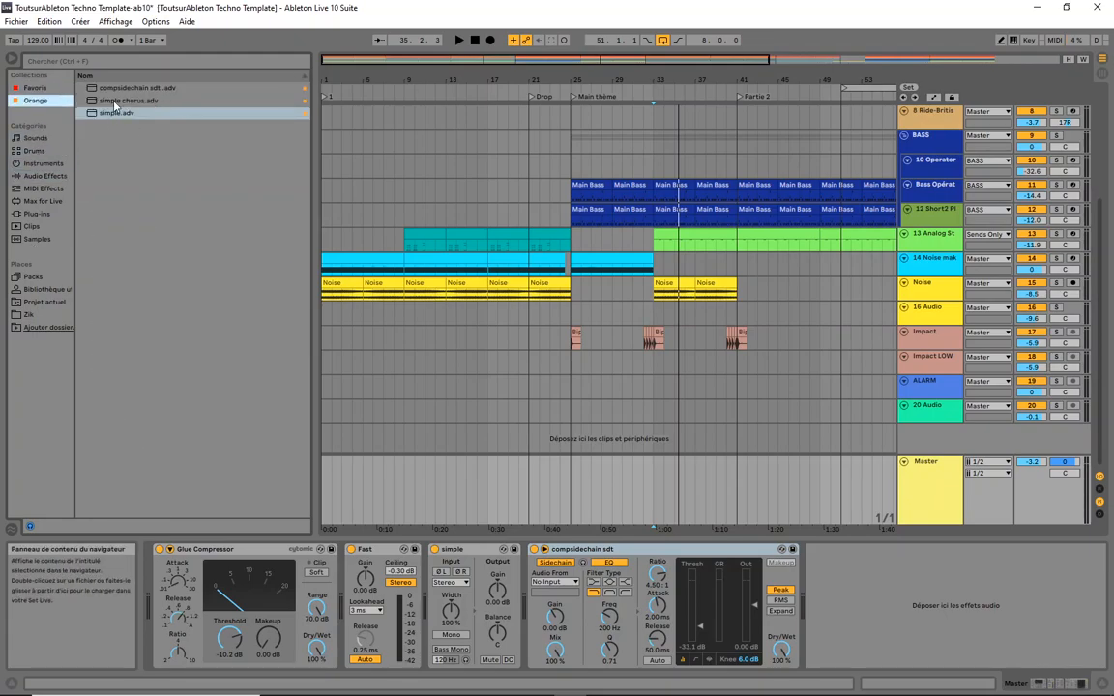
Step: Add another compsidechain sdt preset to the Master track from the Orange collection, and group the first compsidechain sdt device
left_click_drag(123, 89, 817, 558)
right_click(752, 549)
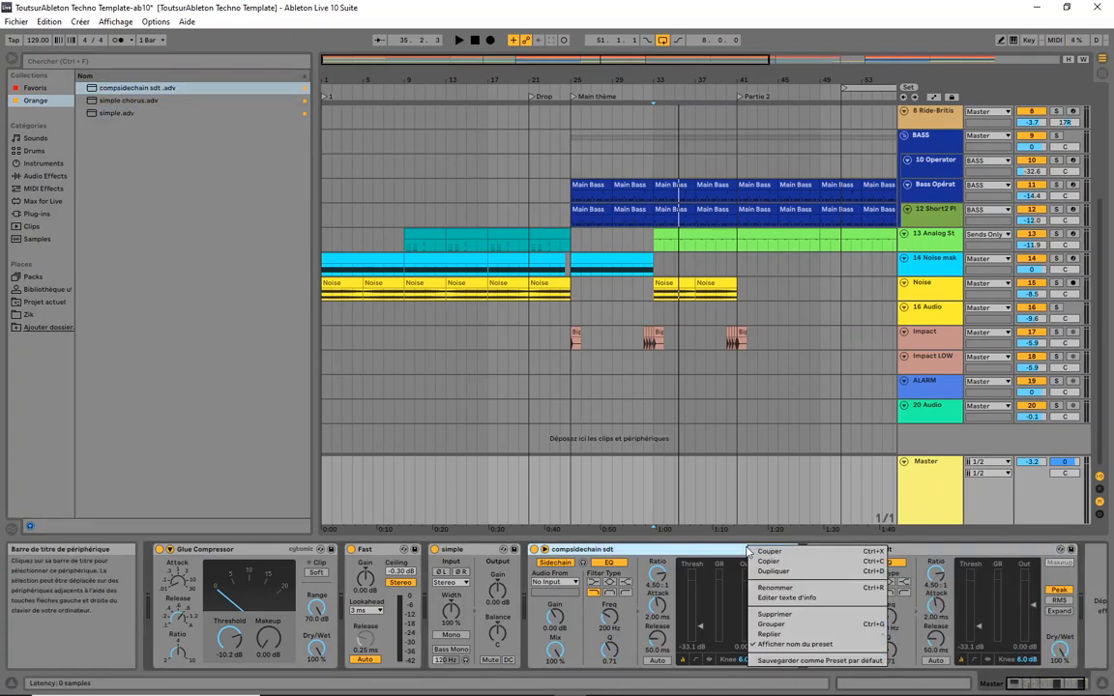
left_click(774, 625)
Step: Clear all colours from the simple.adv preset and reload the Orange collection
left_click(111, 113)
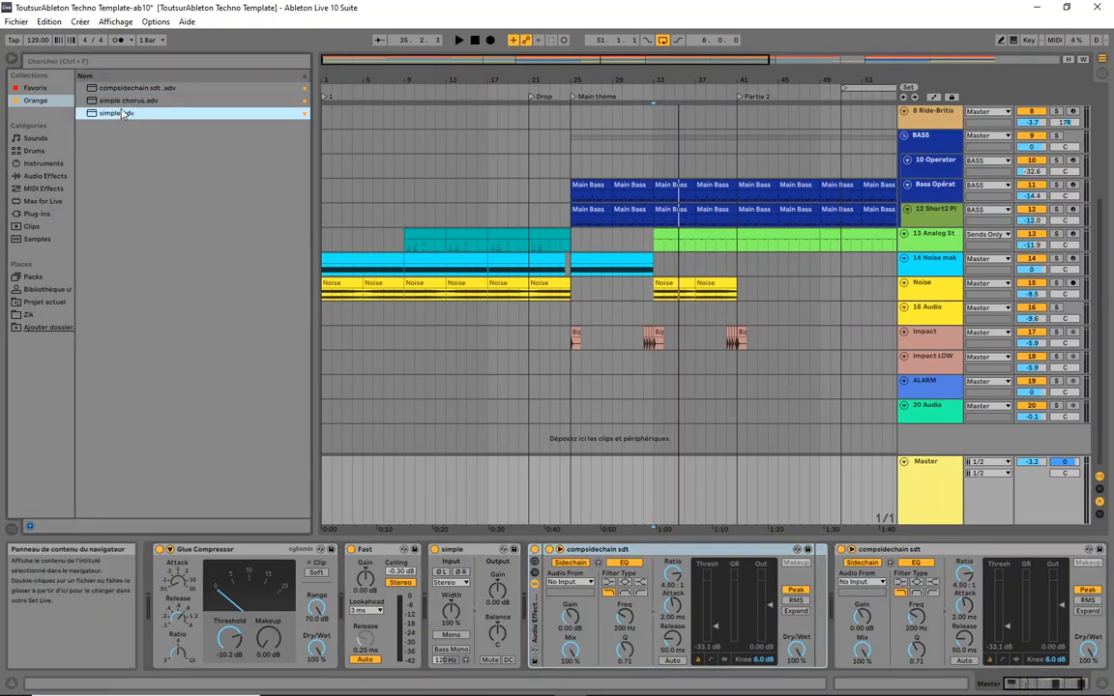
right_click(114, 113)
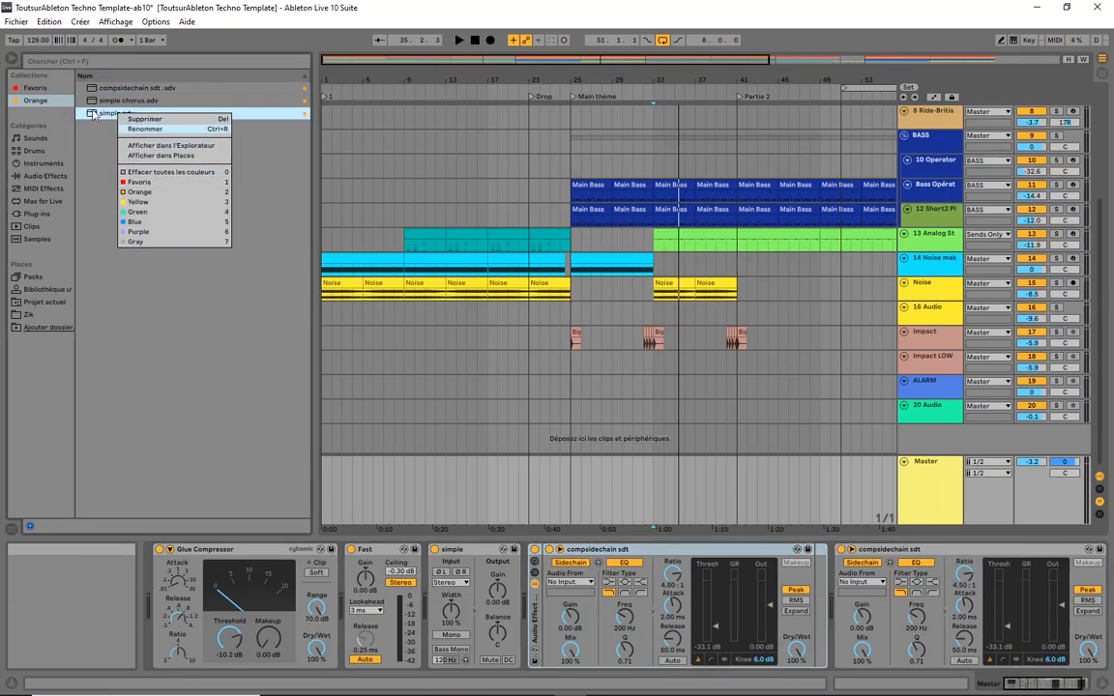
left_click(162, 173)
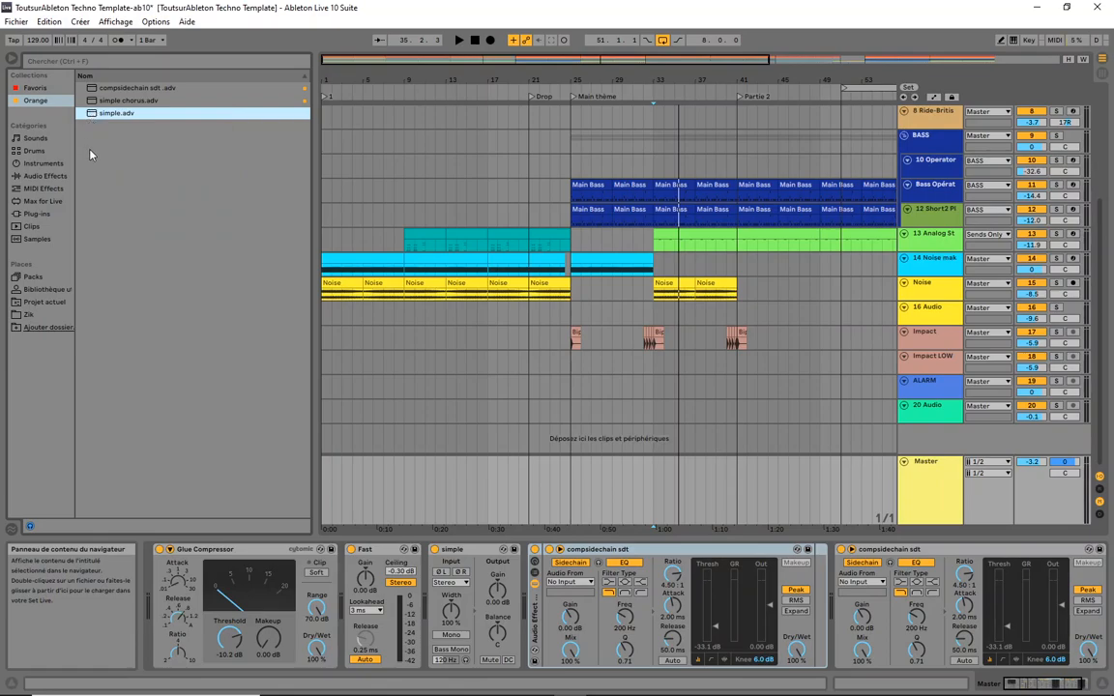
left_click(29, 88)
left_click(29, 101)
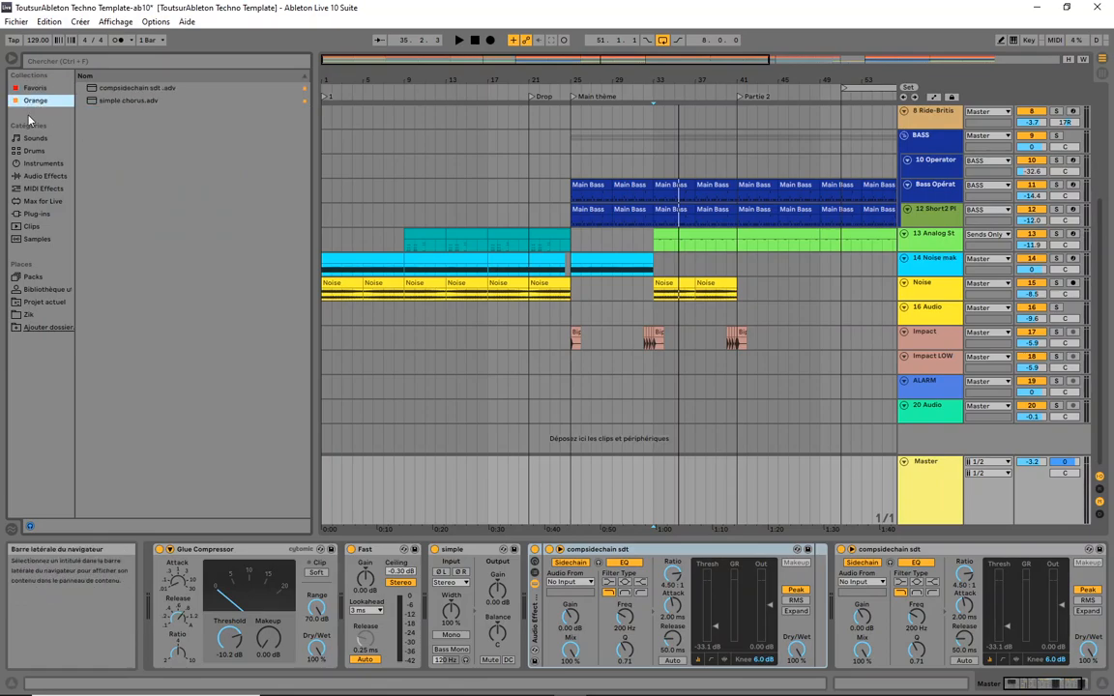
Step: Preview Alley Kat Kit.adg from the Drums category and lower the preview volume on the Master track to about -11.6 dB
left_click(37, 139)
left_click(39, 150)
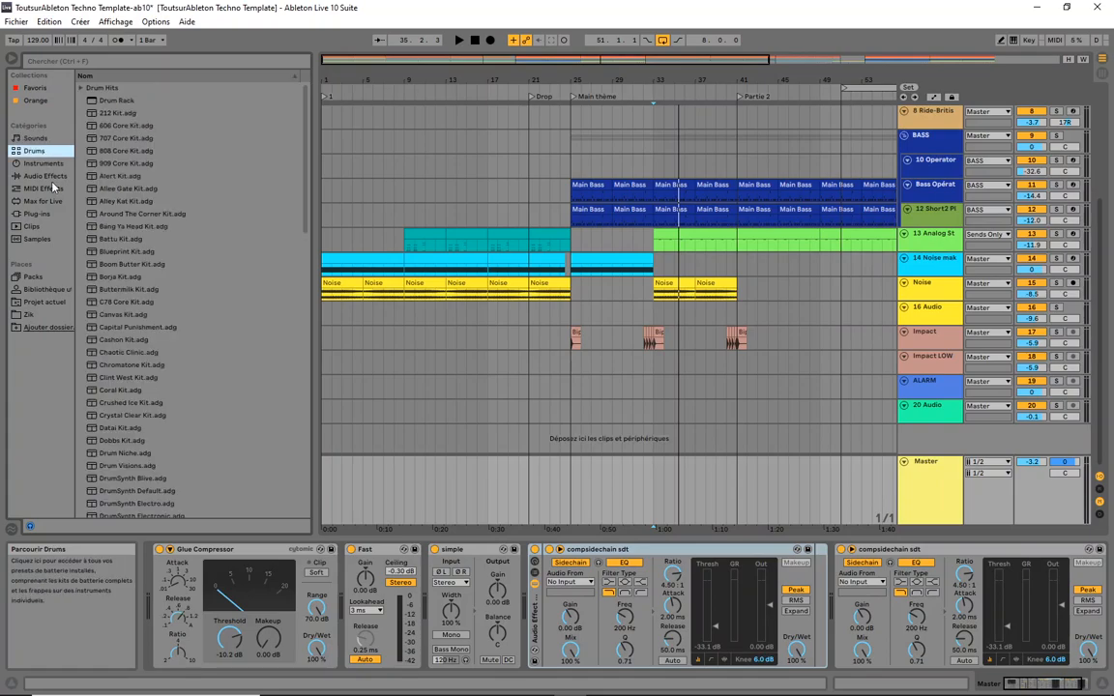
left_click(126, 200)
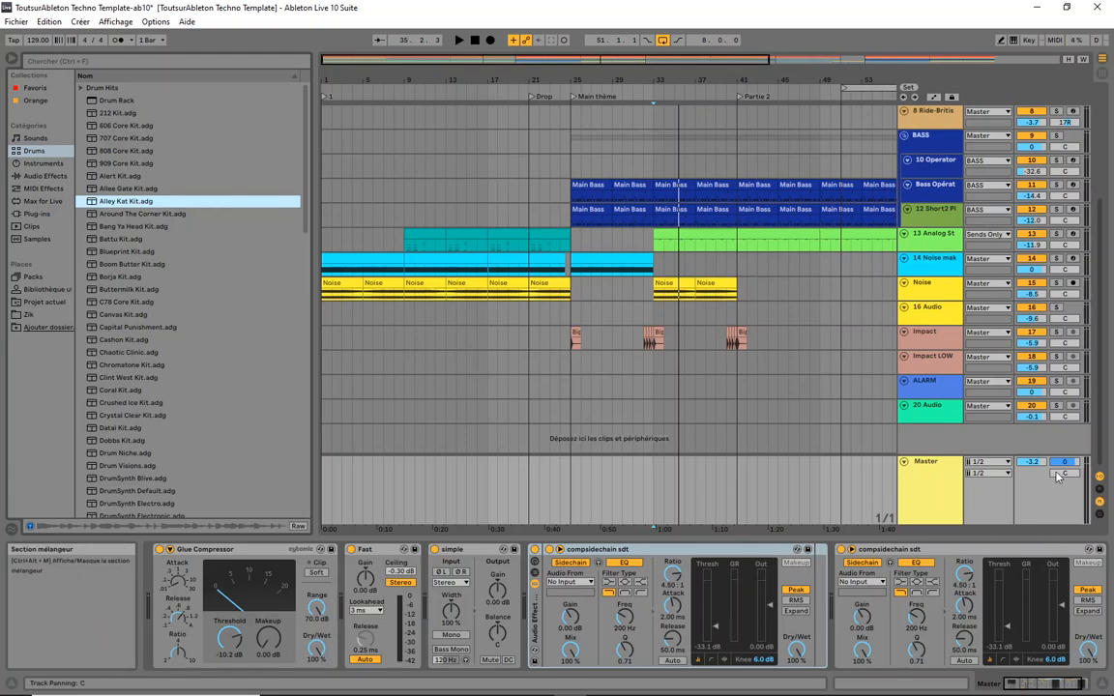
left_click_drag(1064, 462, 1064, 503)
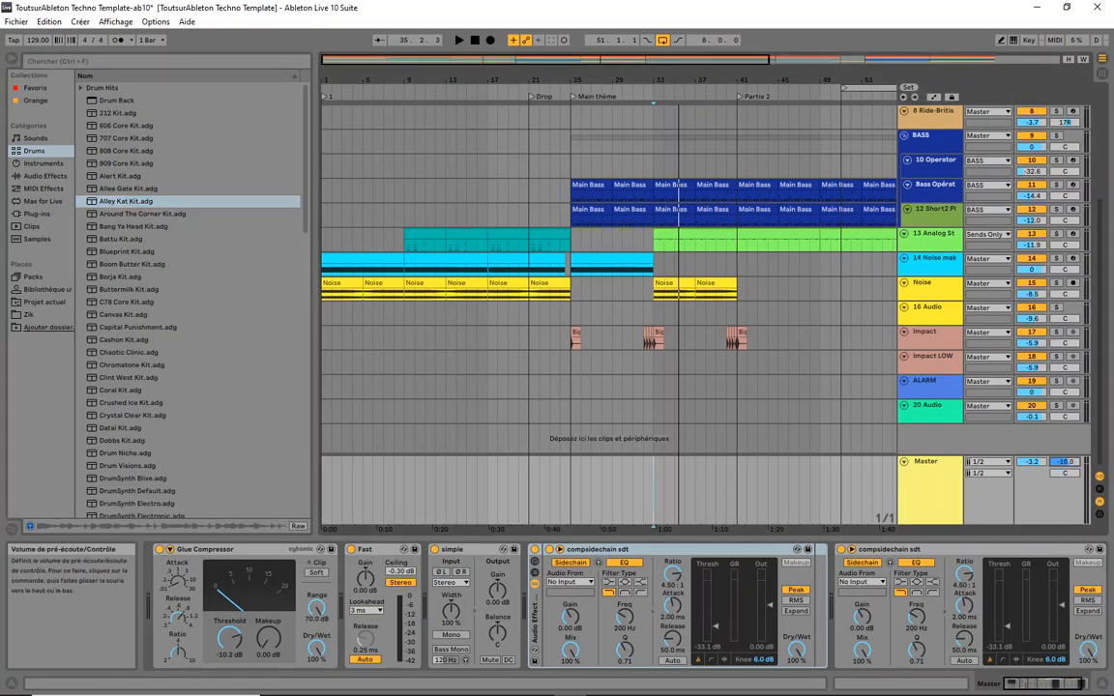
Step: Preview Clint West Kit.adg and tag it as Favoris, and give DrumSynth Kemistri.adg a colour tag
left_click(162, 379)
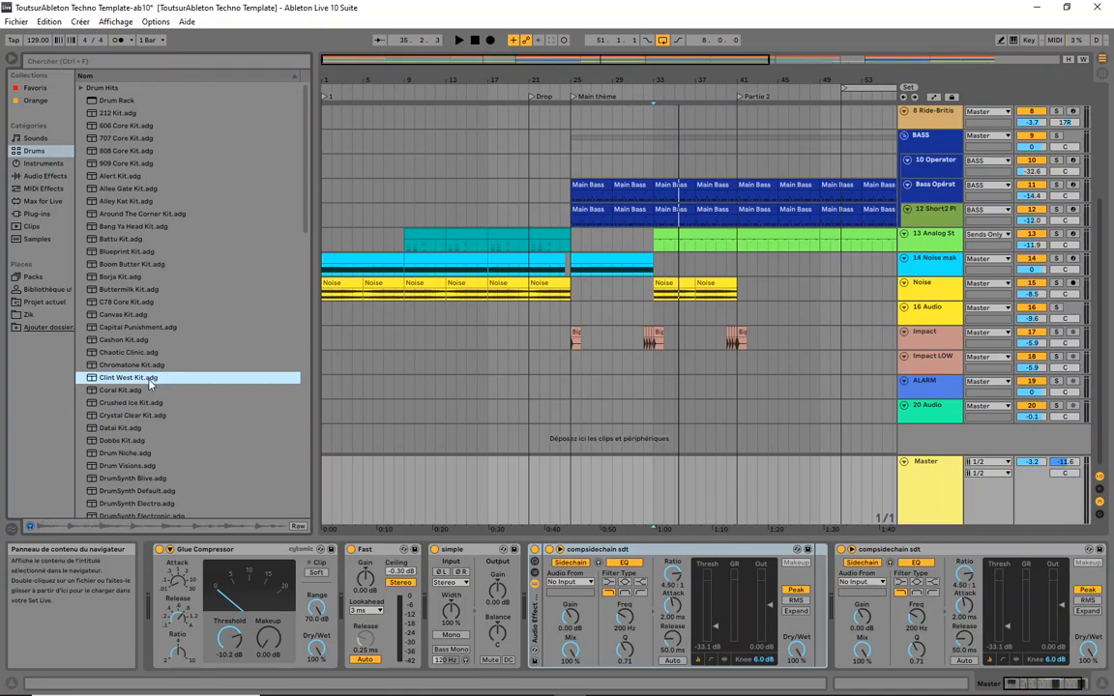
scroll(145, 387, "down", 3)
left_click(132, 422)
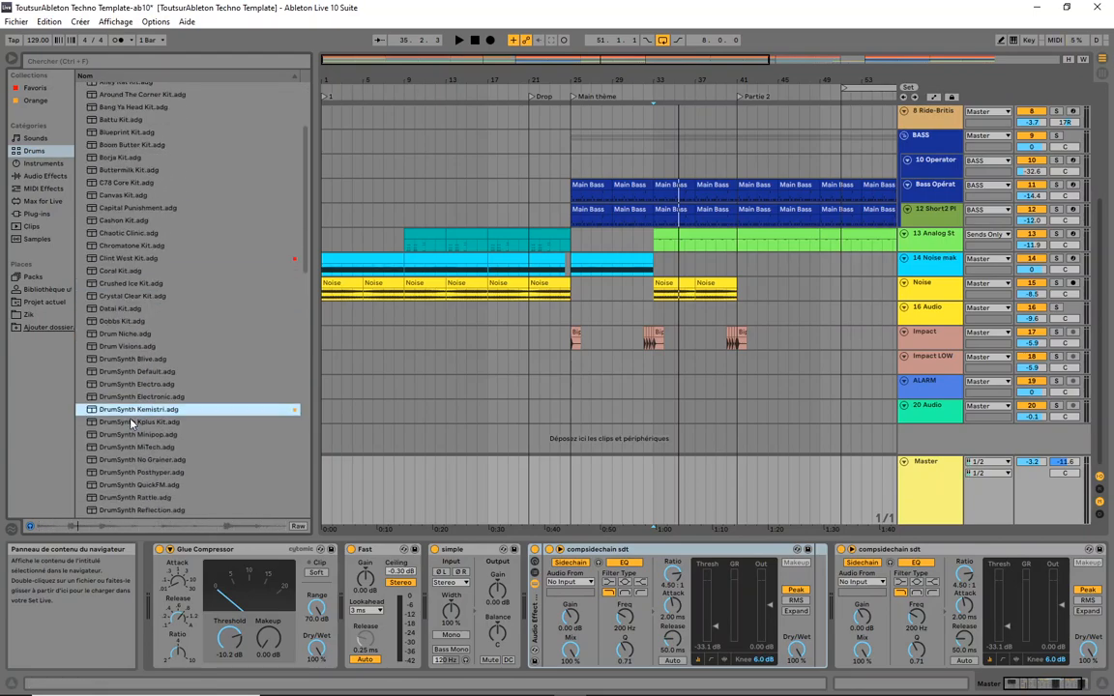
Step: Tag the Slackjaw Kit.adg and So Future Kit.adg drum presets with the Yellow collection colour
scroll(125, 374, "up", 2)
scroll(172, 403, "down", 2)
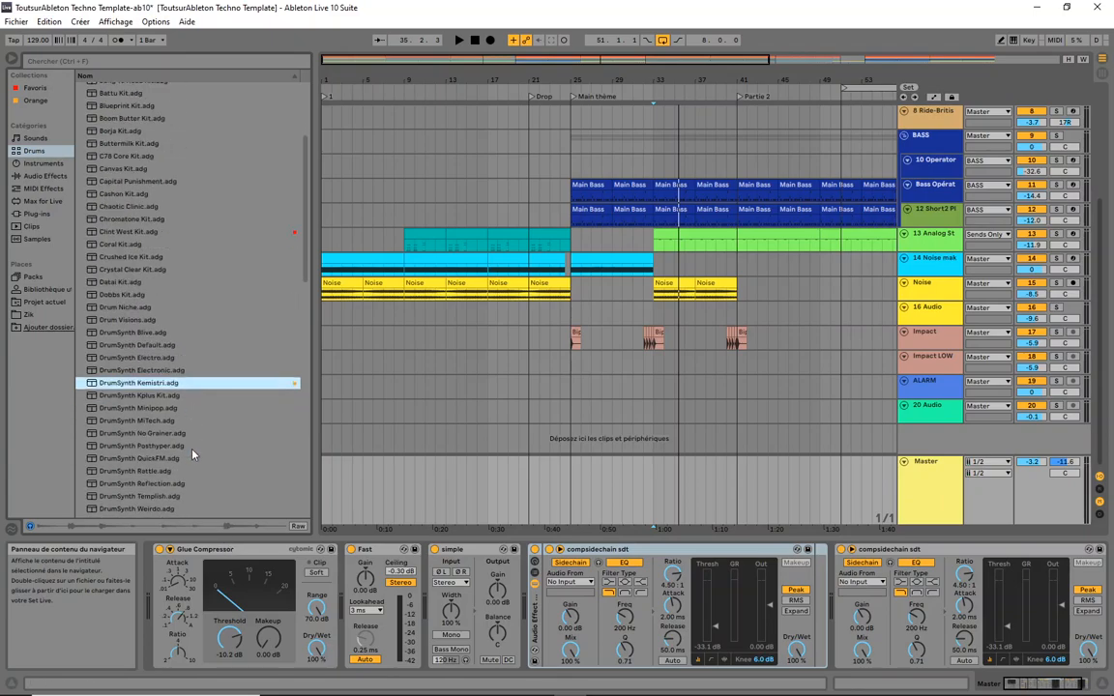
scroll(129, 430, "down", 5)
scroll(183, 367, "down", 10)
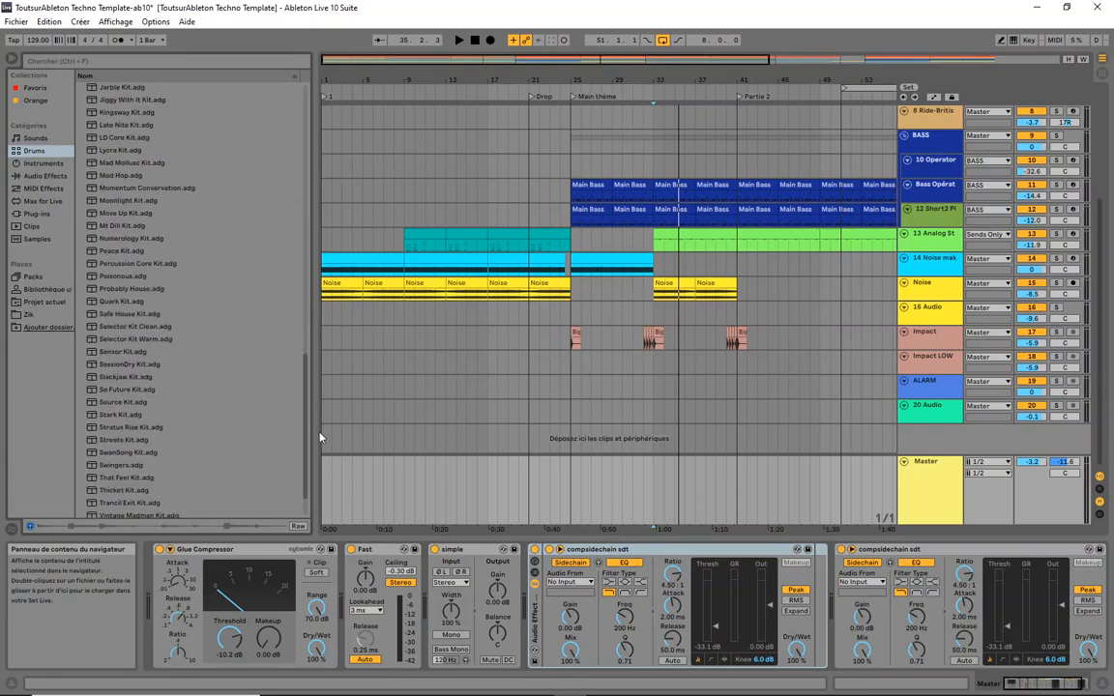
left_click(180, 378)
key("3")
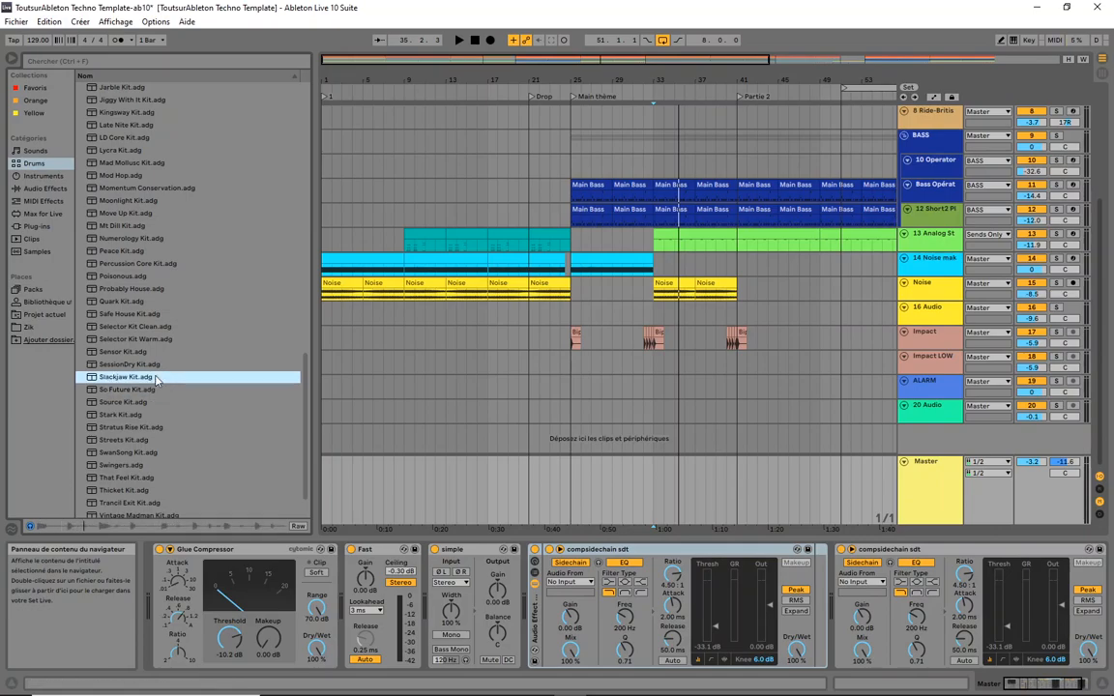
left_click(155, 387)
key("3")
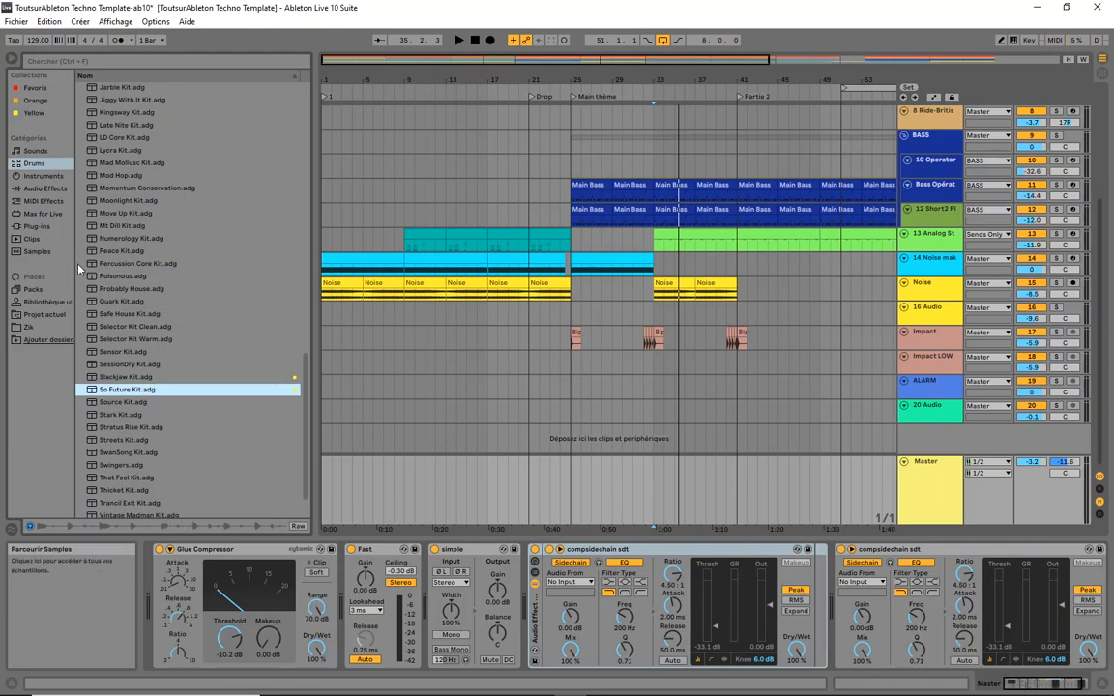
Step: Show the Orange collection's rename option and the colour options of its compsidechain sdt preset
right_click(35, 101)
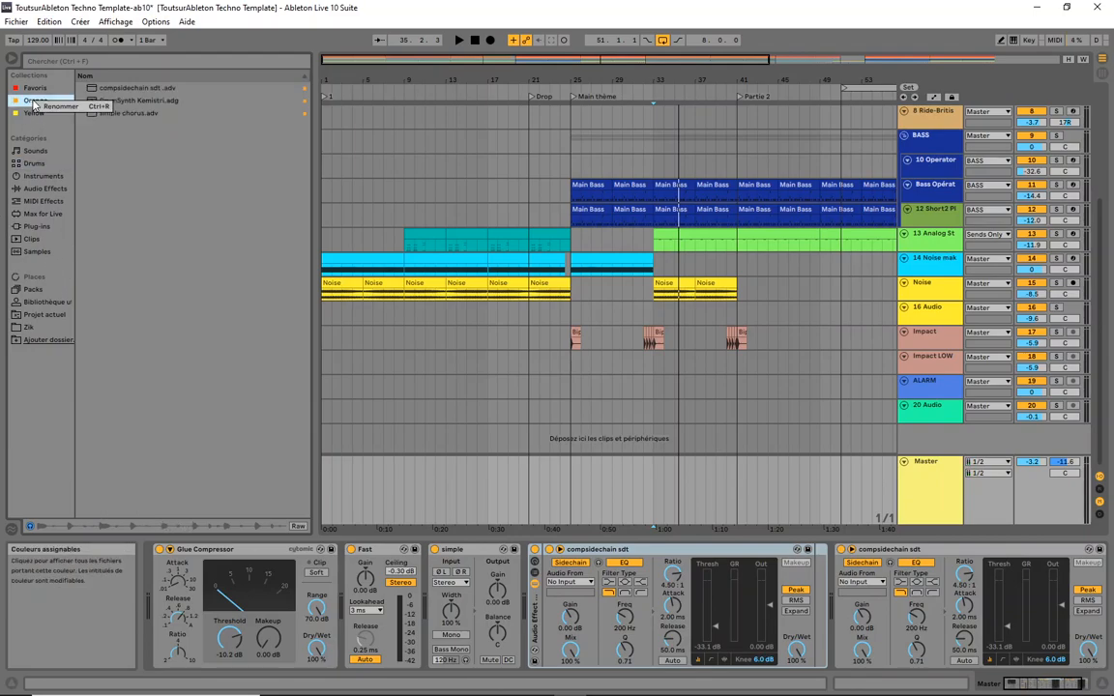
right_click(106, 90)
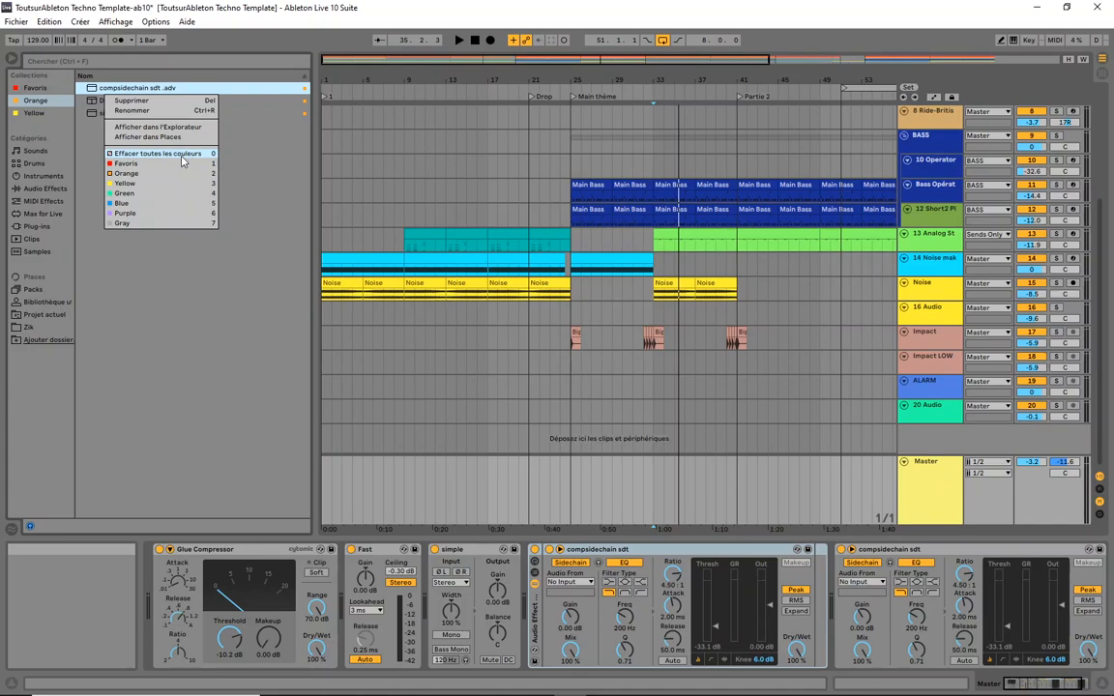
left_click(142, 307)
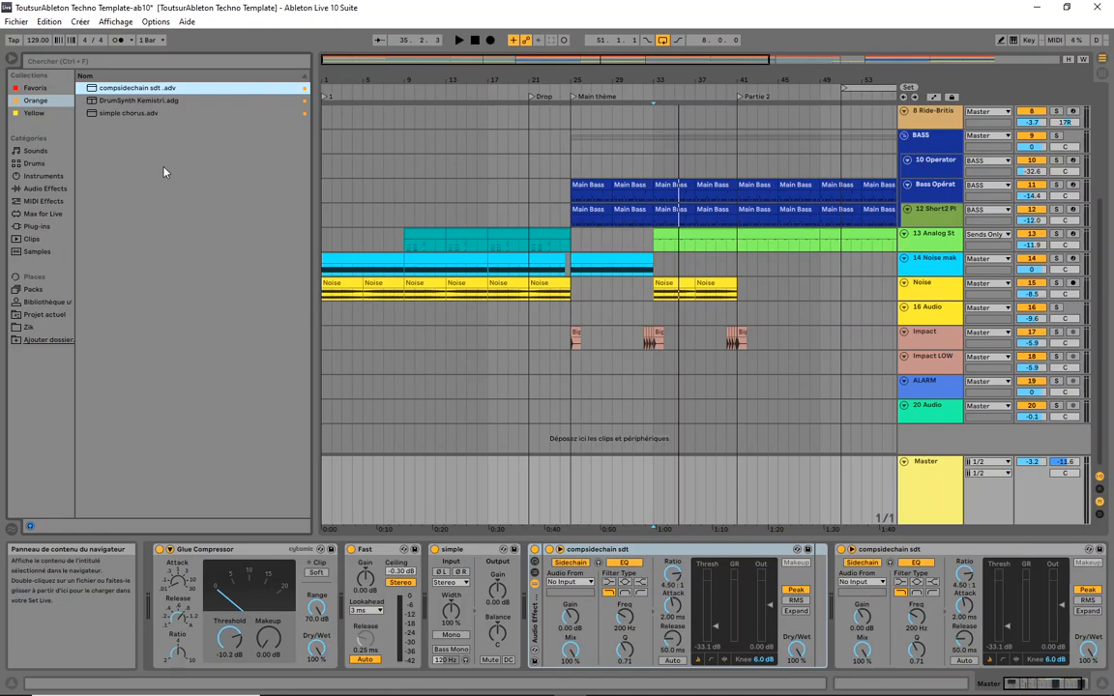
Step: Delete both compsidechain sdt devices and the simple device from the Master track
left_click(539, 633)
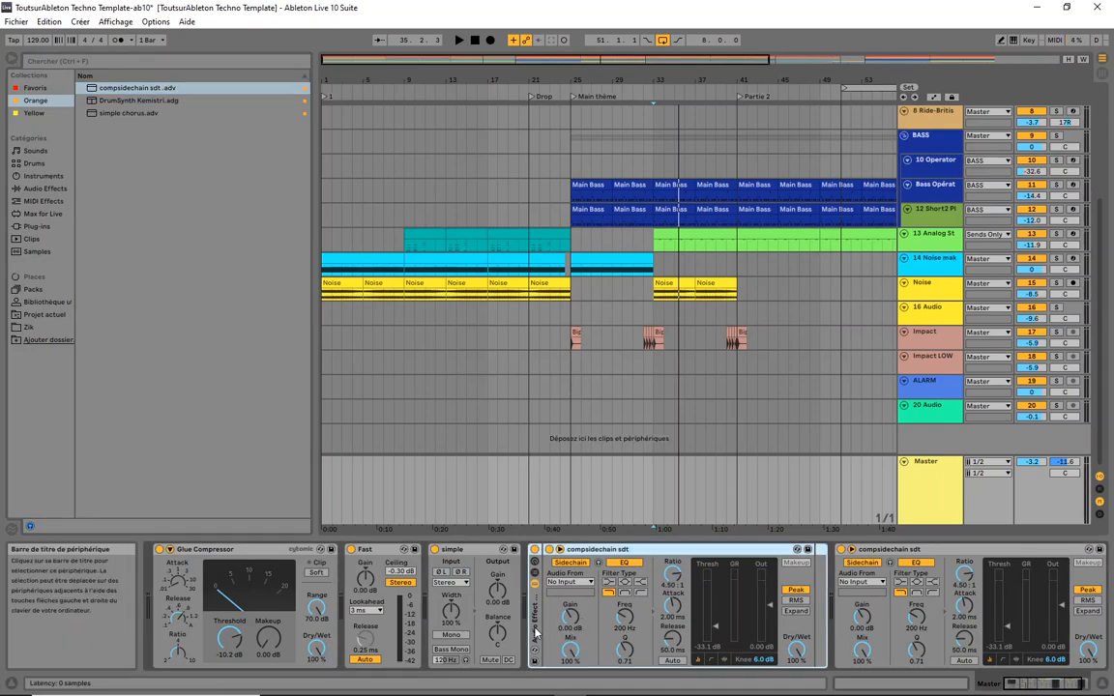
key("Delete")
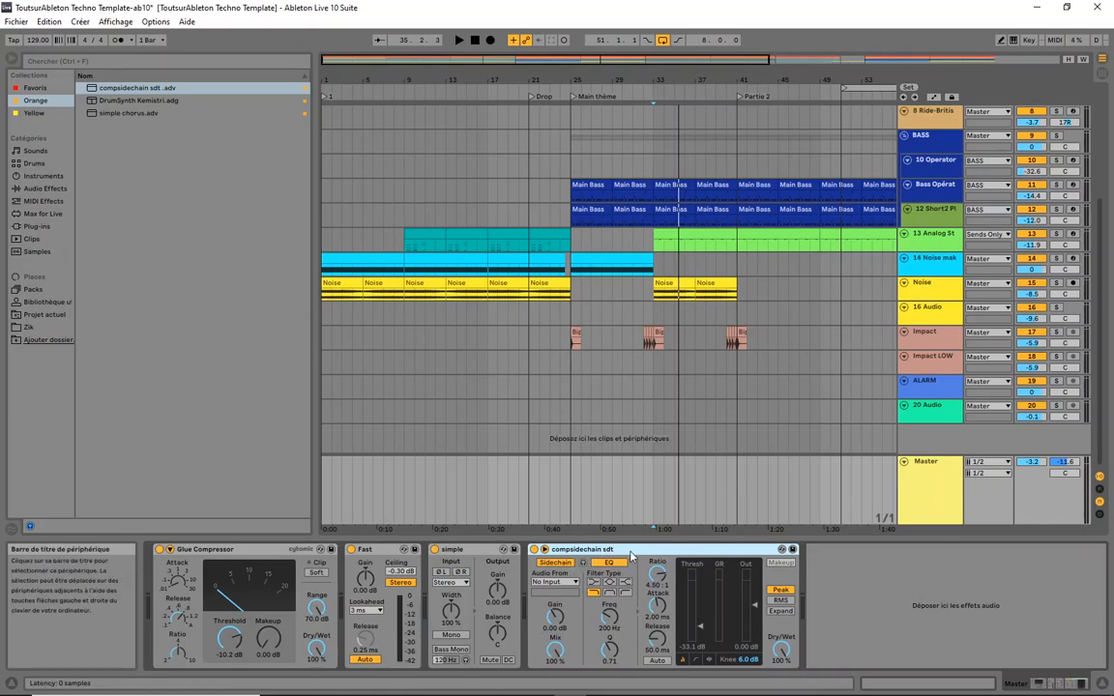
key("Delete")
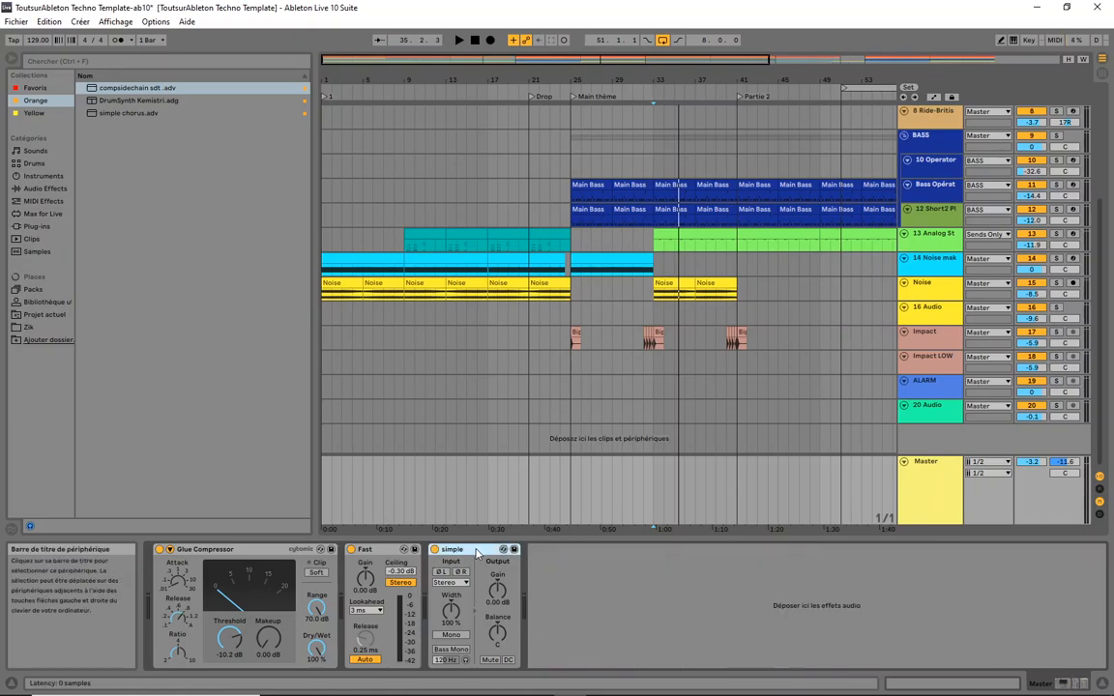
key("Delete")
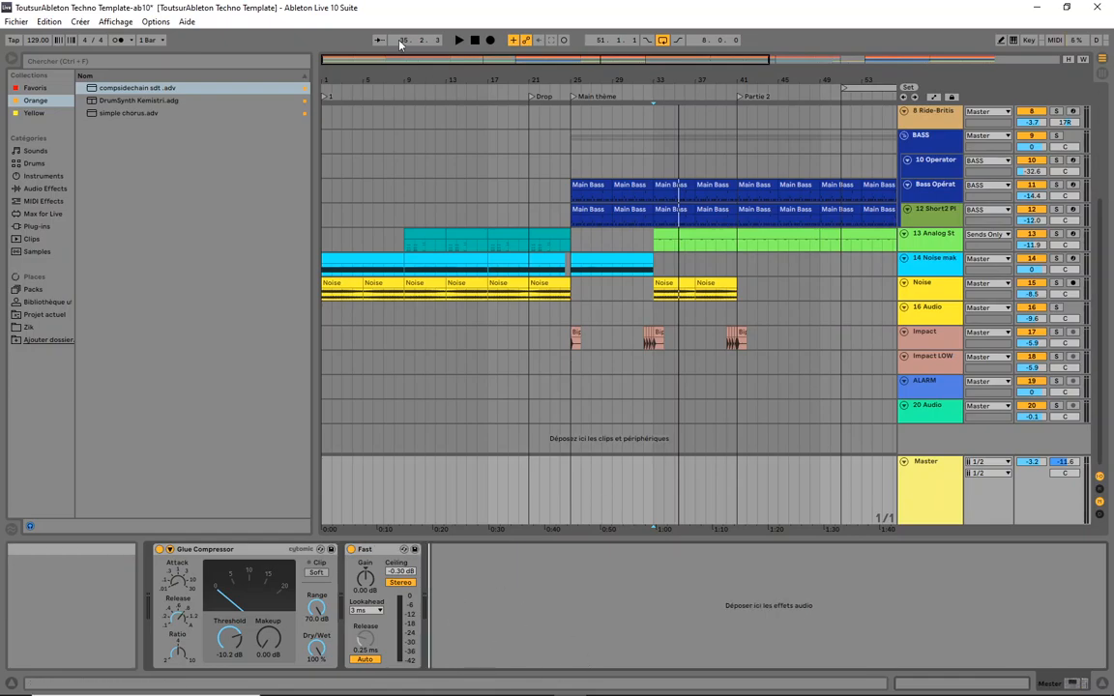
Step: Narrow the browser, and zoom the arrangement into bars 52 to 54 of the 13 Analog St clip and back out
left_click_drag(311, 119, 127, 135)
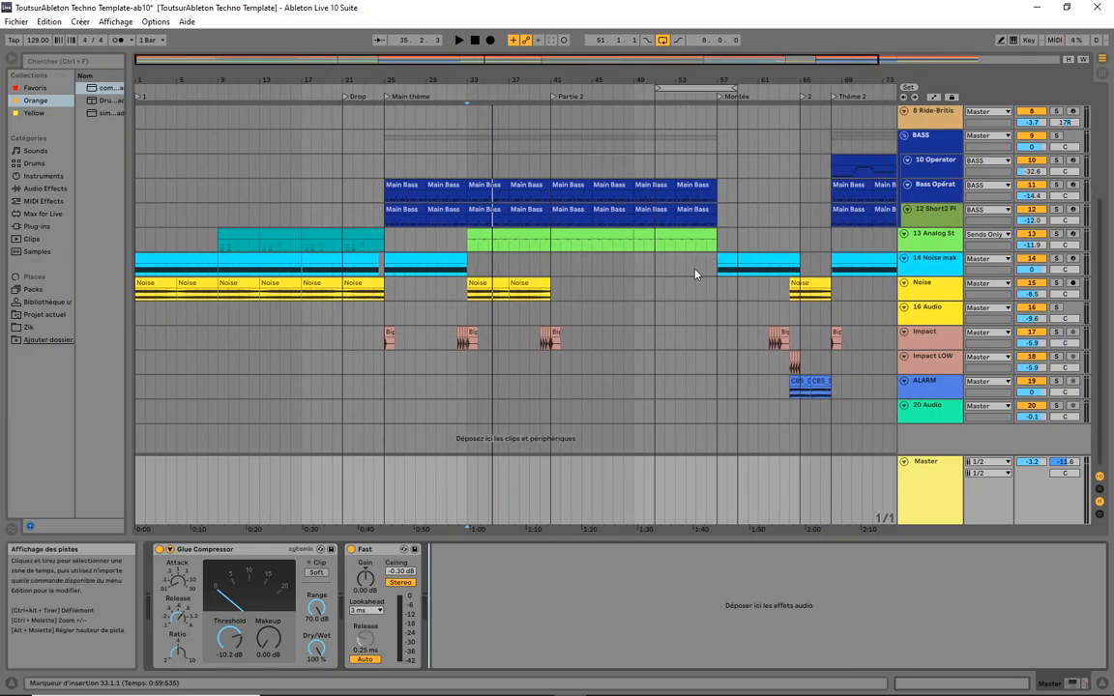
left_click(674, 238)
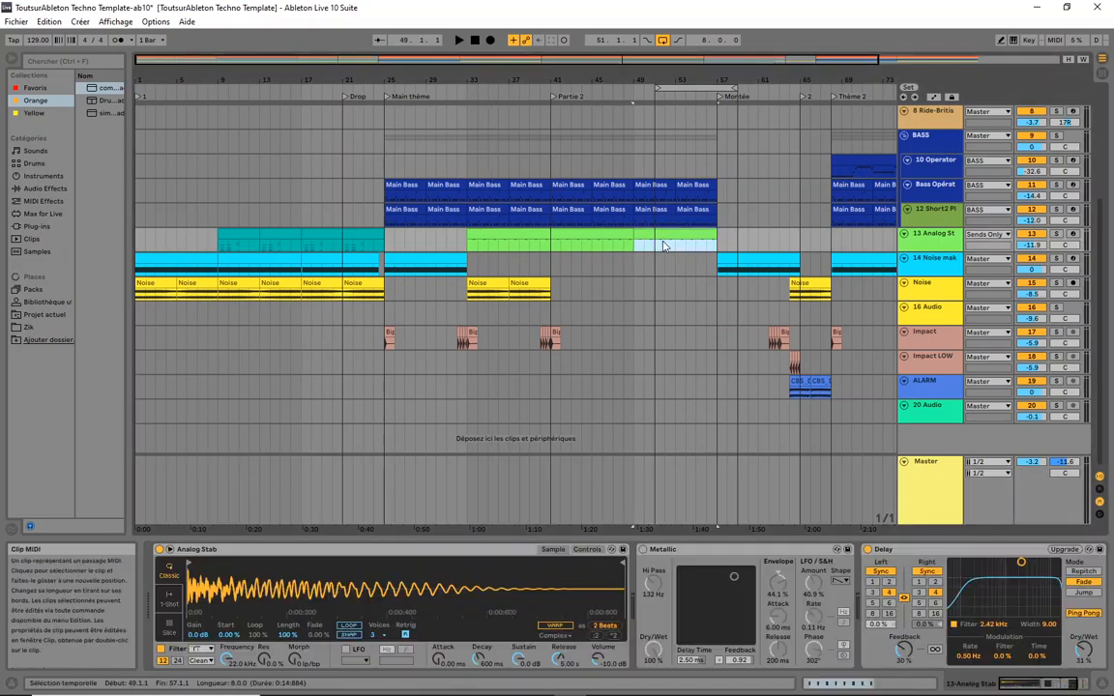
left_click_drag(675, 237, 691, 245)
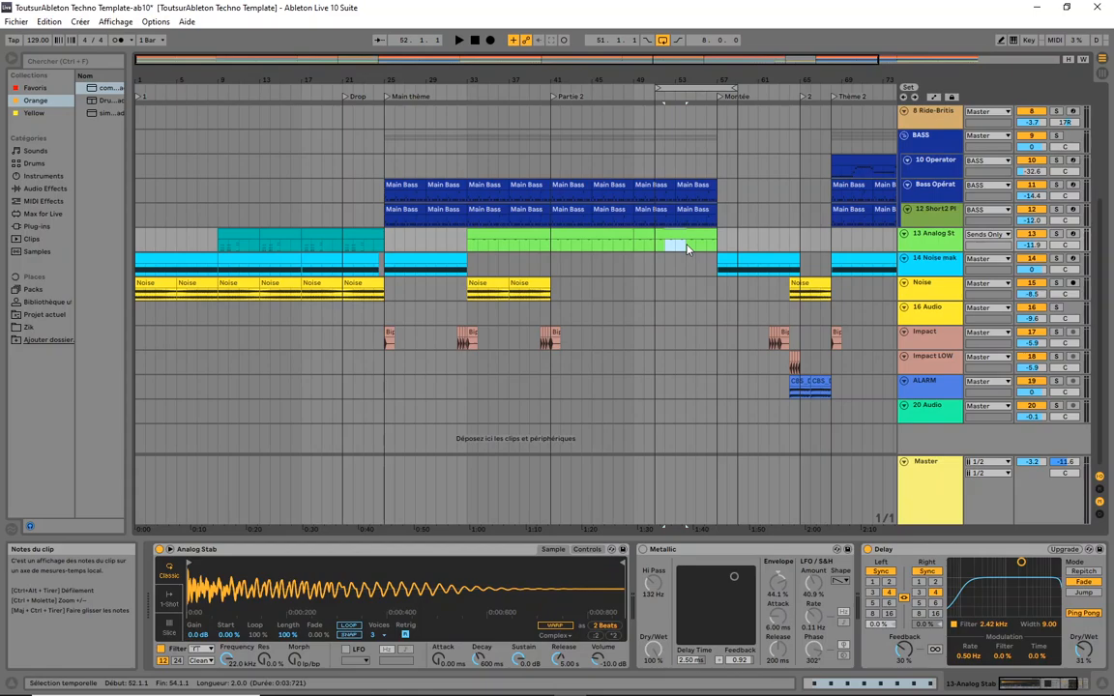
key("z")
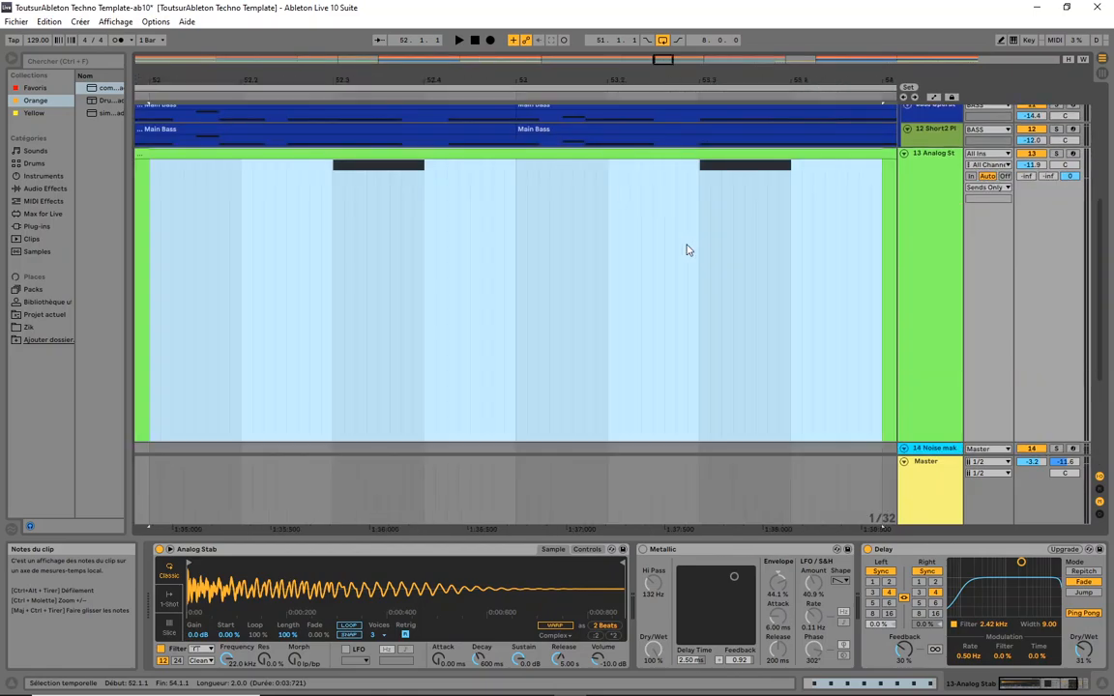
key("x")
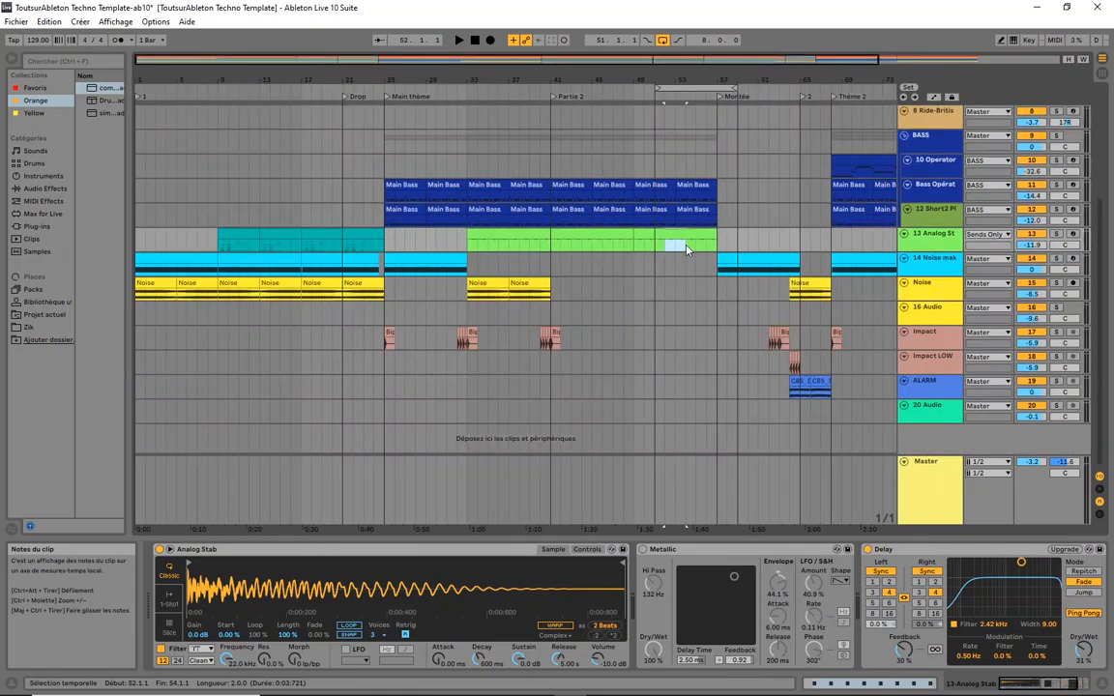
Step: Select the loop range from bar 51 to 59 with punch-in and punch-out enabled, and solo the 13 Analog St track
left_click(687, 90)
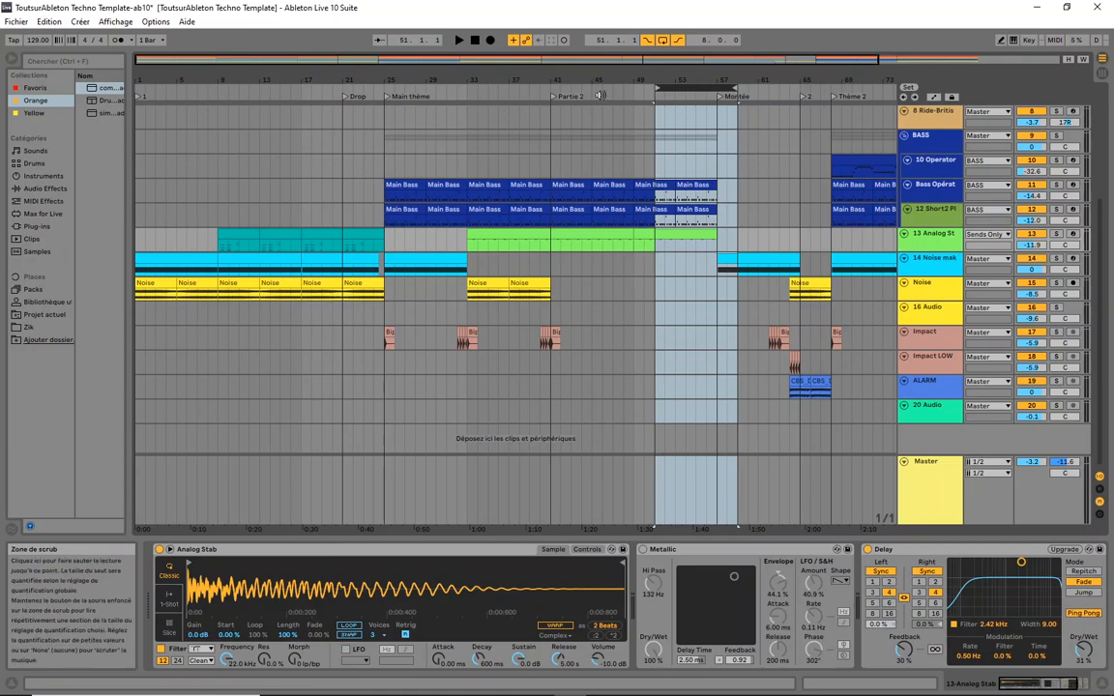
scroll(1018, 141, "up", 1)
scroll(1018, 140, "up", 6)
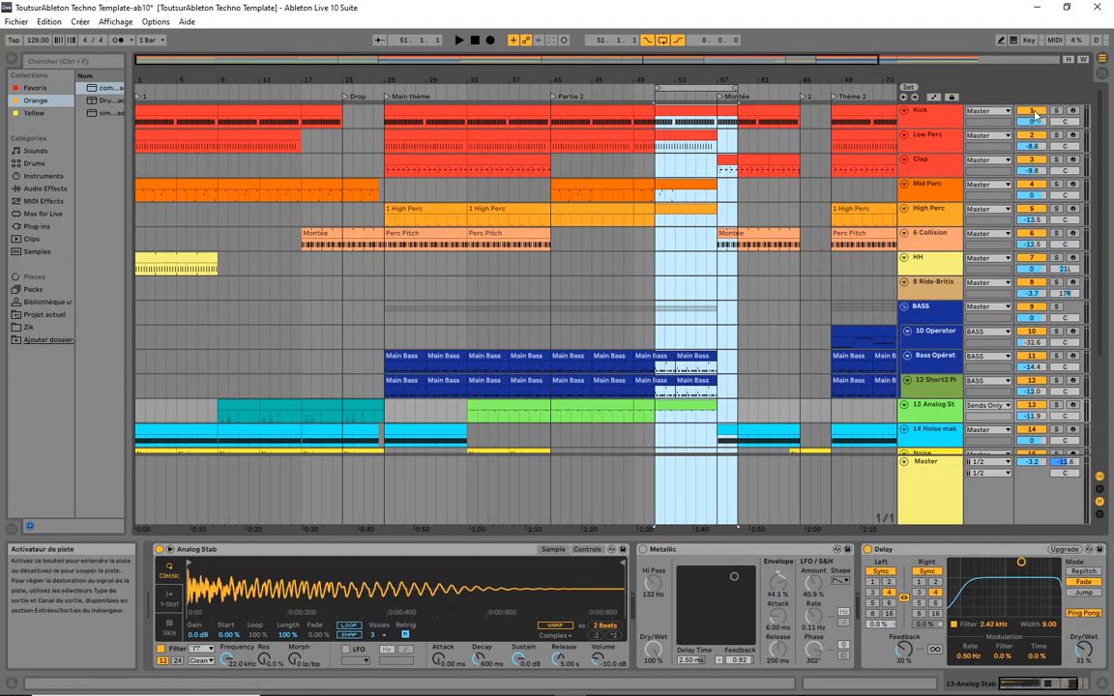
scroll(971, 338, "down", 4)
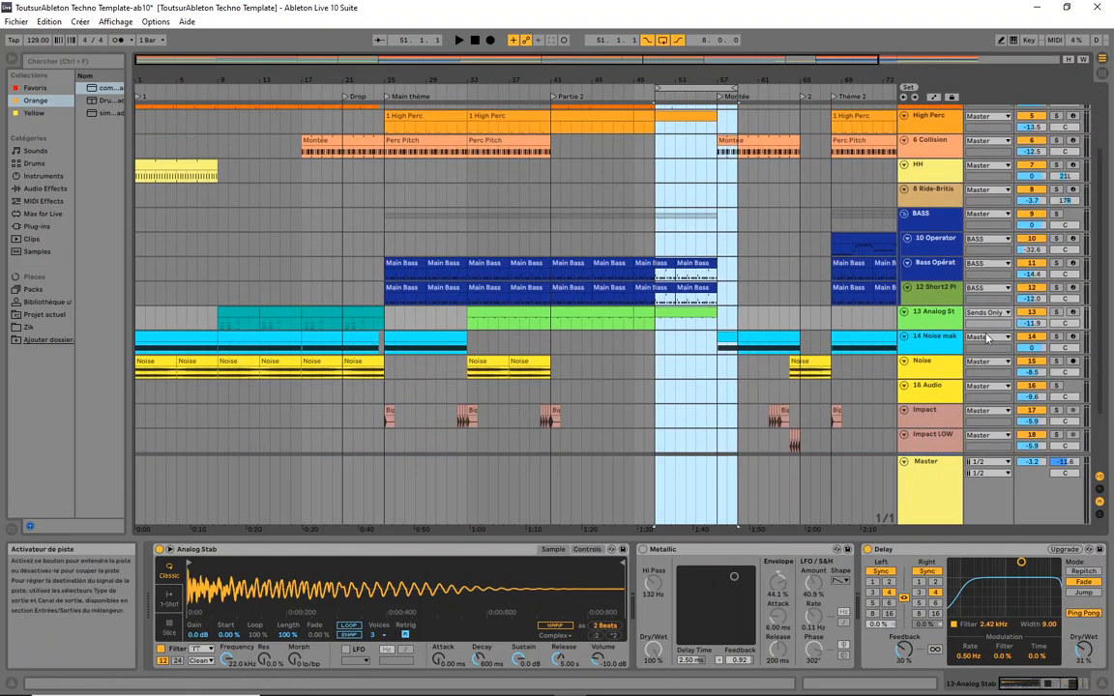
scroll(1005, 339, "down", 1)
left_click(1058, 336)
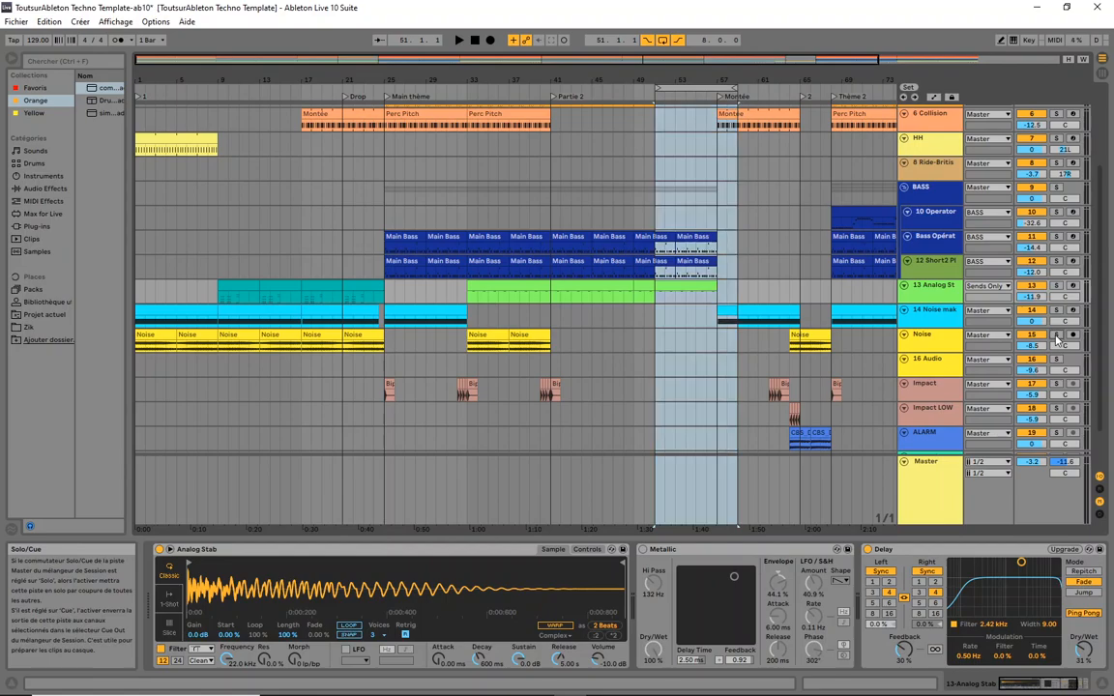
left_click(1057, 286)
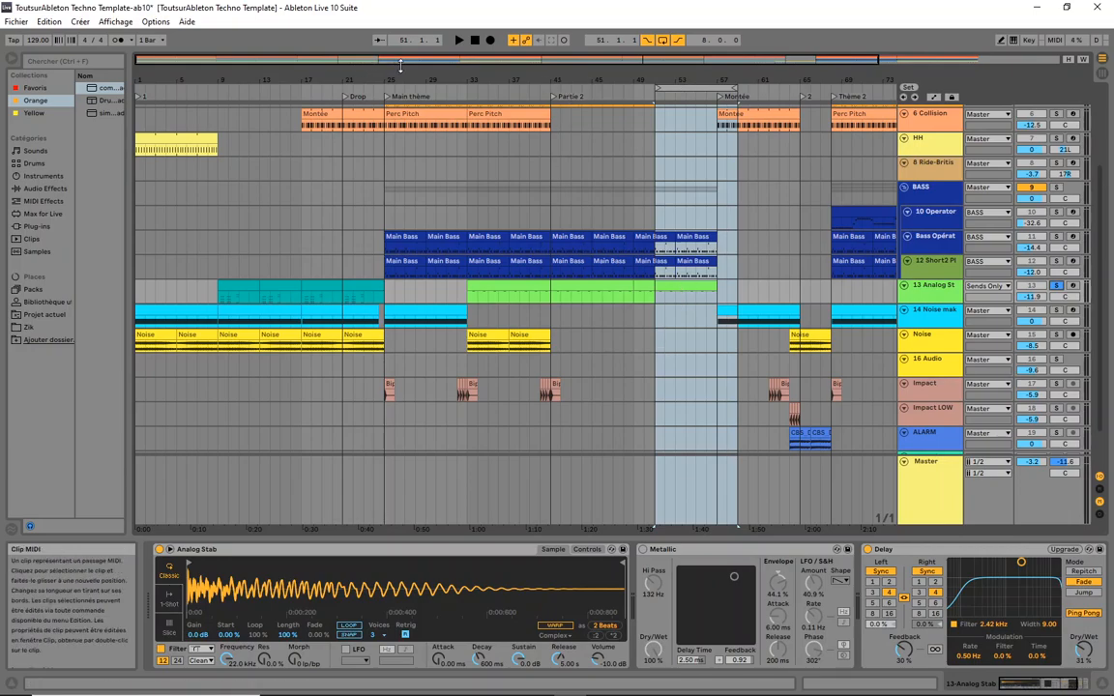
Step: Try to record over the punch range by starting playback and recording a few bars before bar 51
left_click(622, 92)
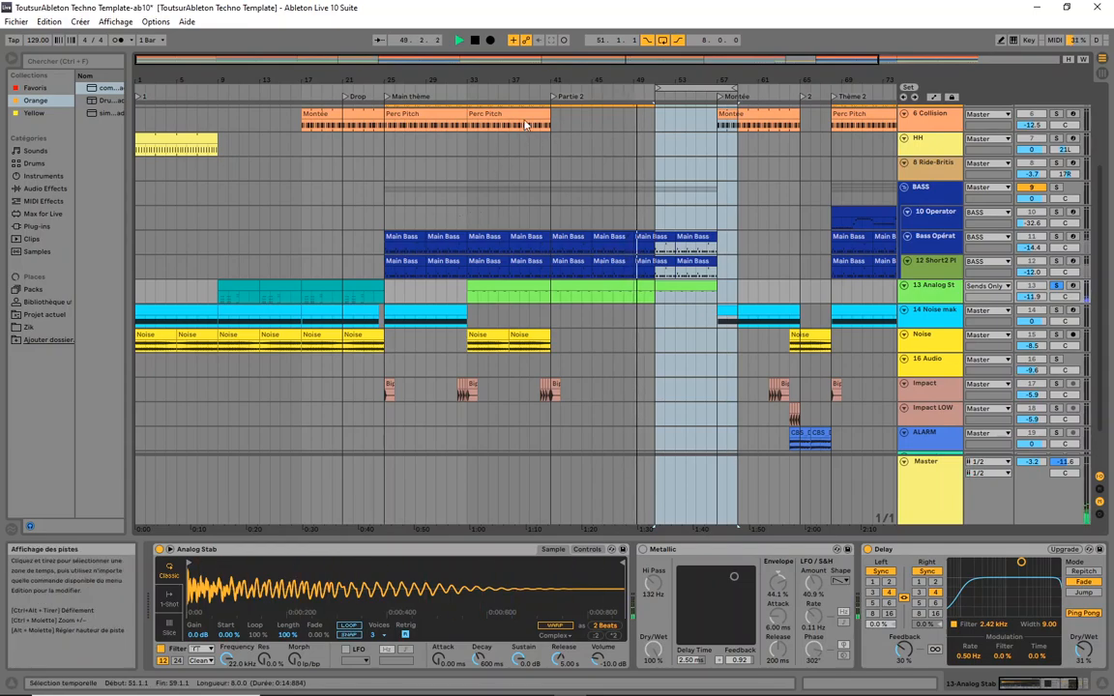
left_click(490, 41)
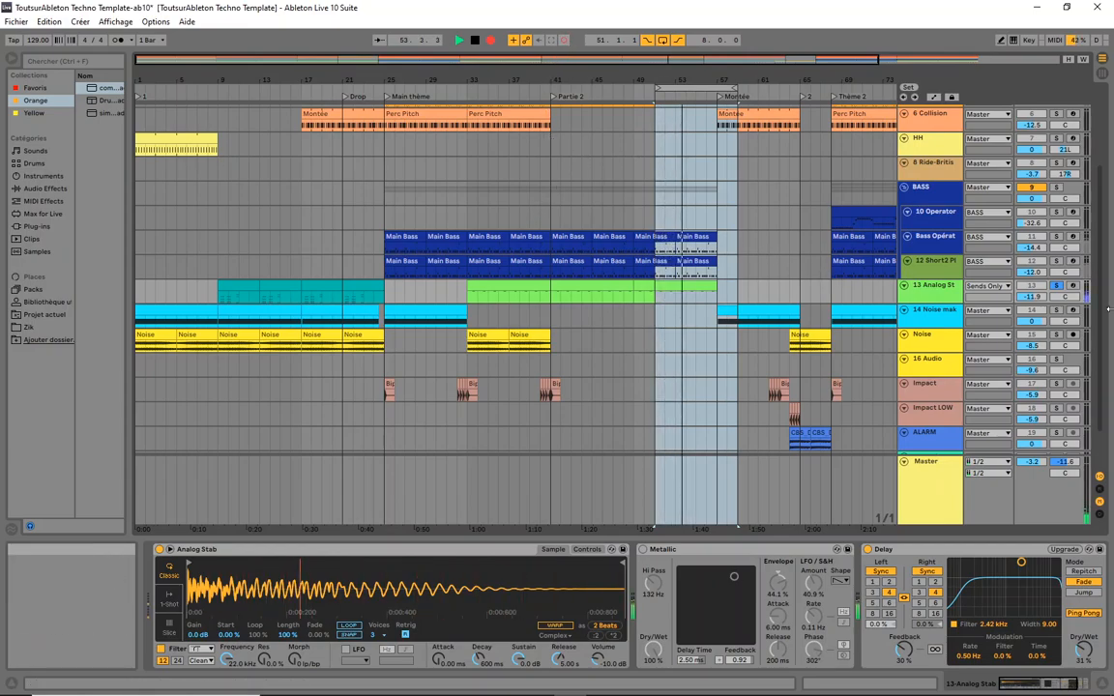
key("space")
left_click(905, 286)
left_click(904, 288)
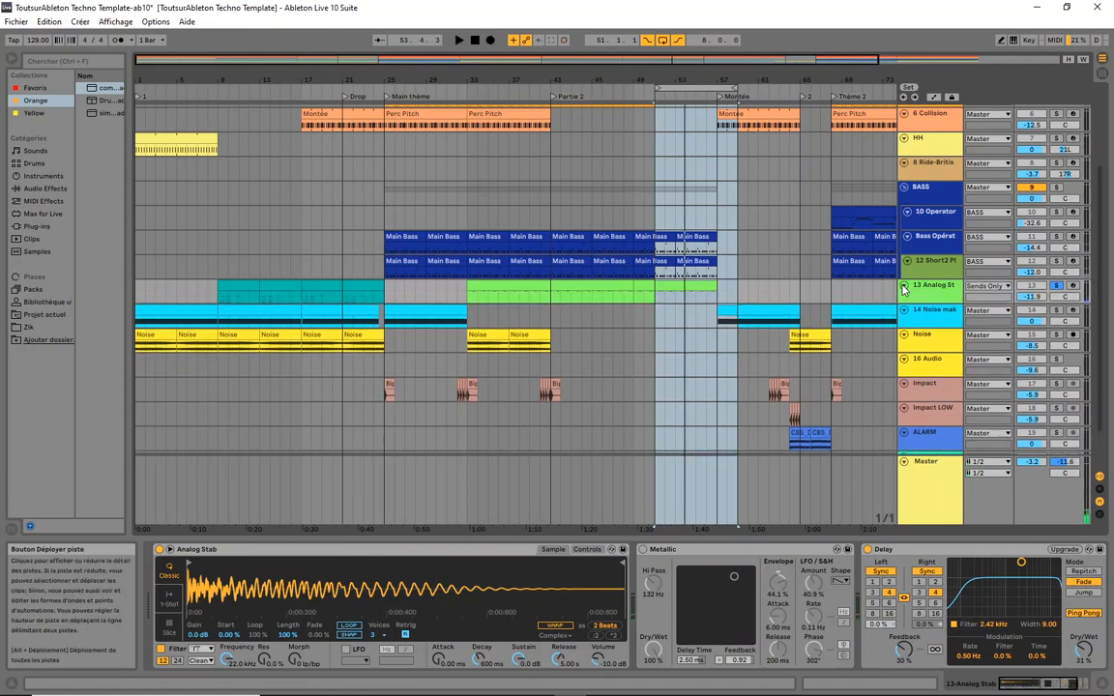
Step: Arm the 13 Analog St track and record a short punched-in MIDI take from bar 51
key("Tab")
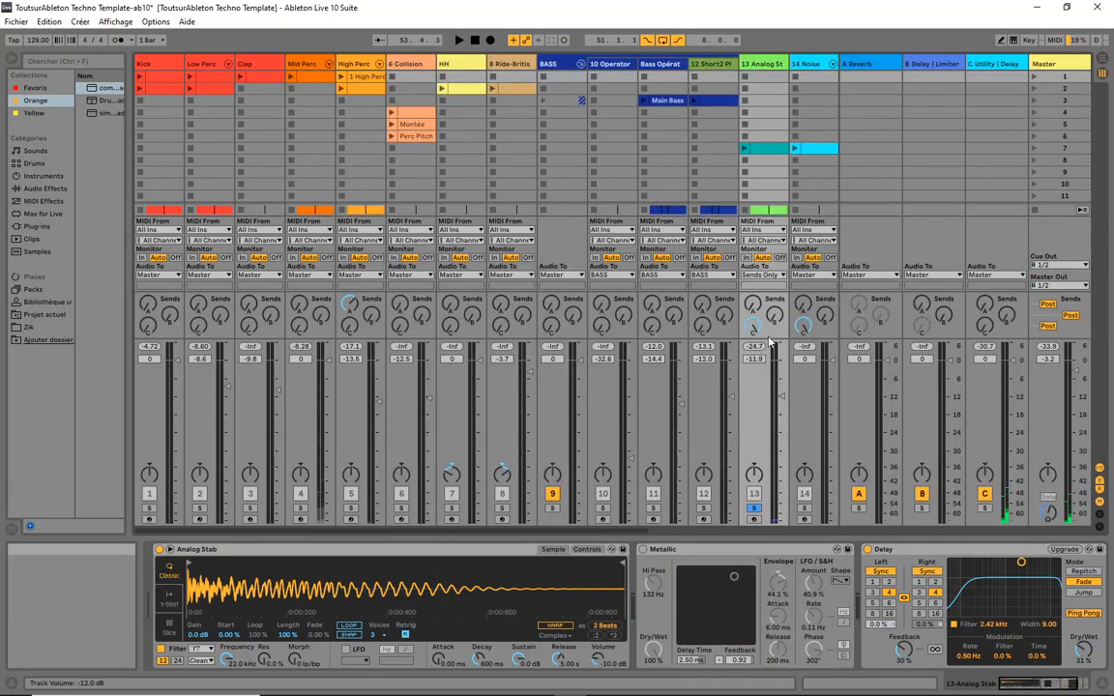
left_click(753, 519)
key("Tab")
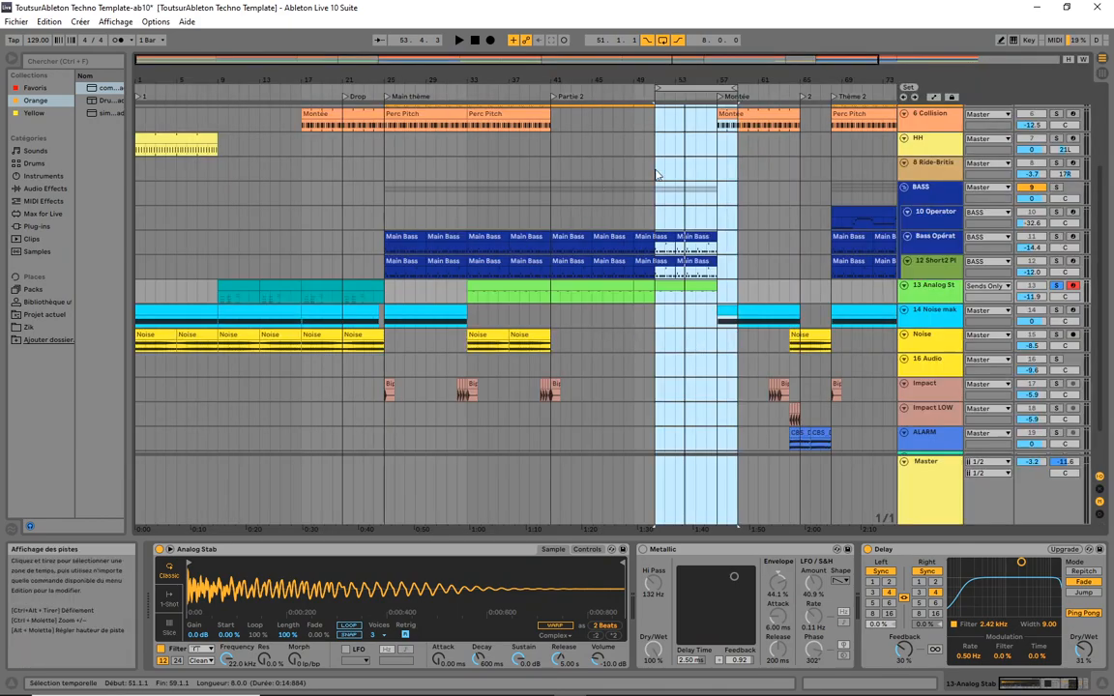
key("space")
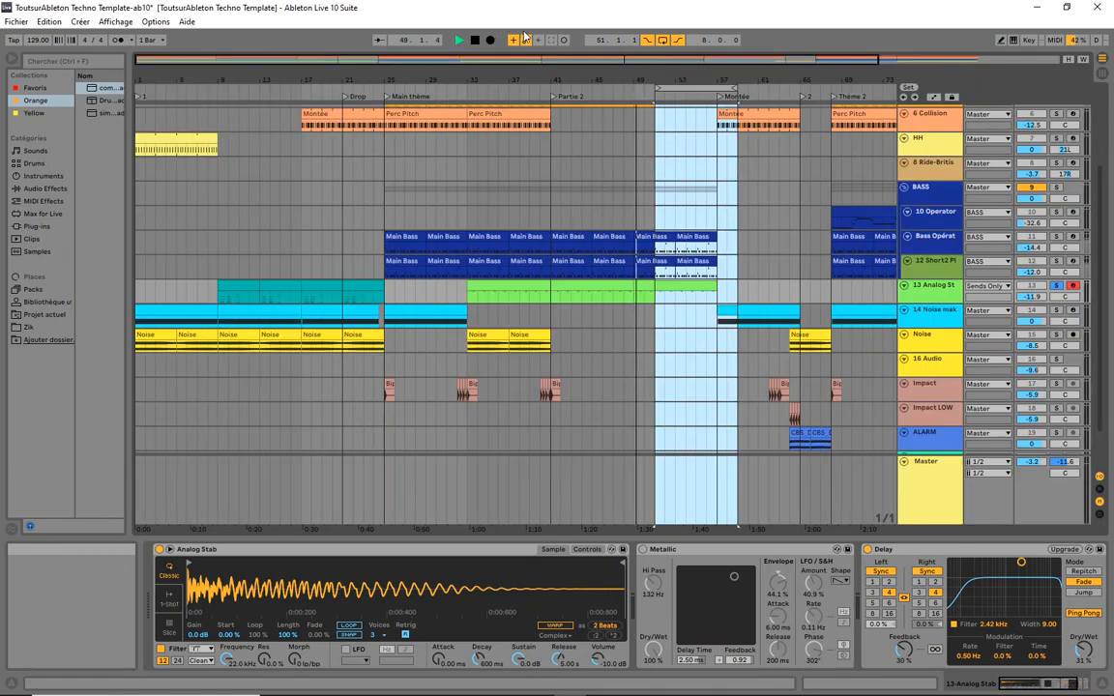
left_click(491, 40)
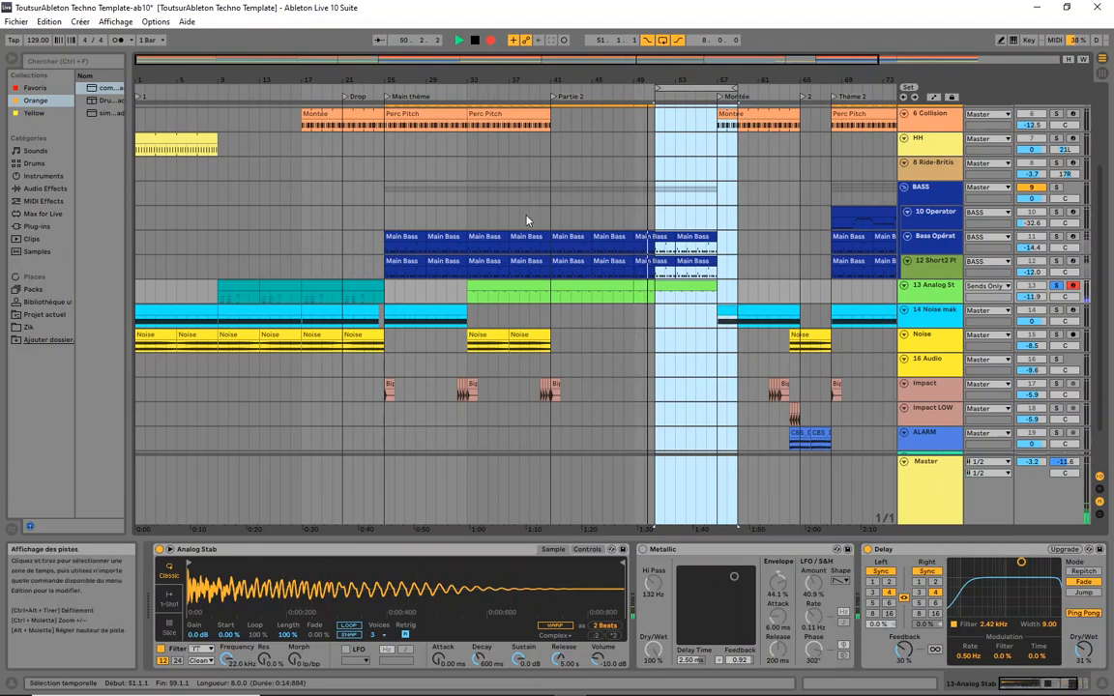
key("space")
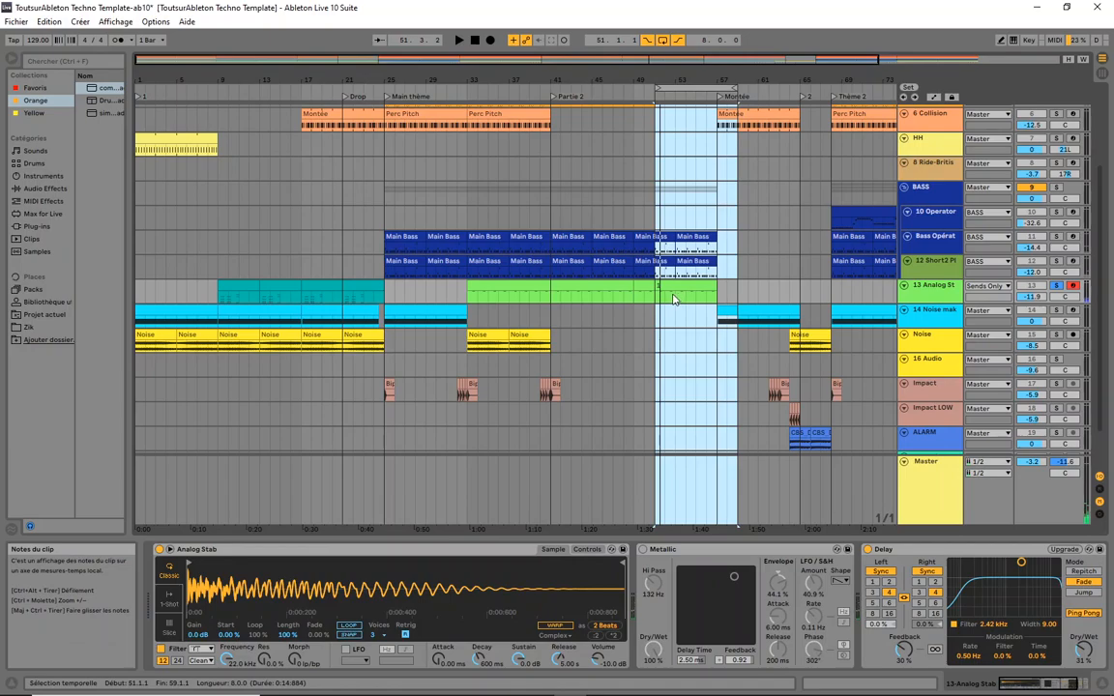
Step: Unsolo the 13 Analog St track and record on it from about bar 46 with punch-in and punch-out disabled
left_click(1058, 290)
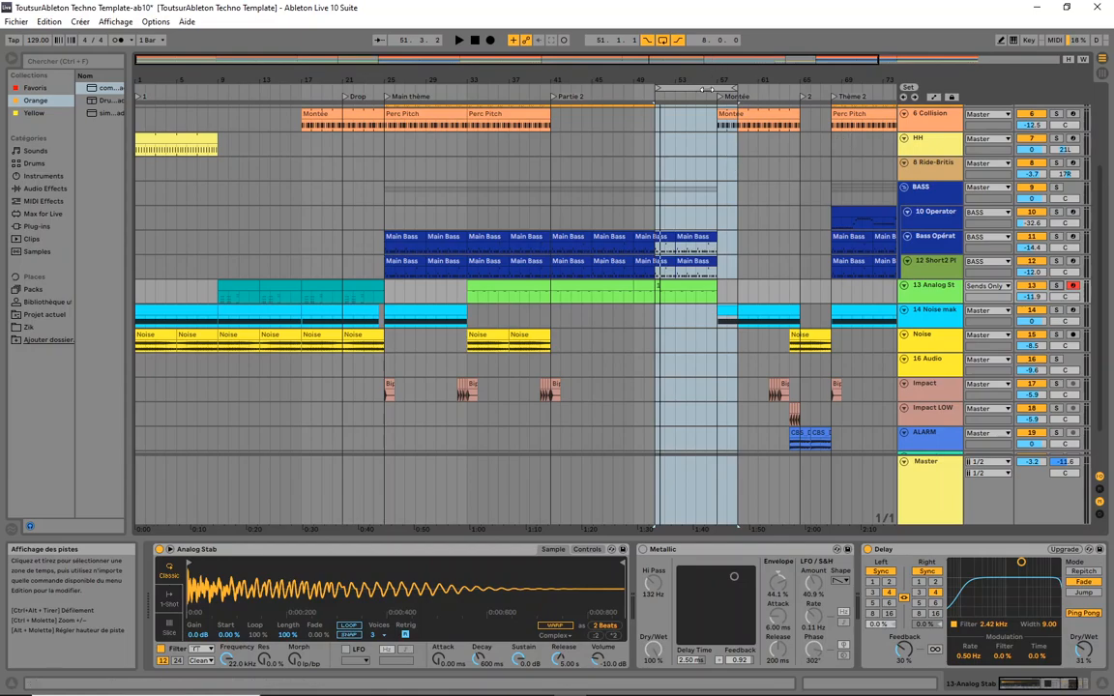
left_click(650, 42)
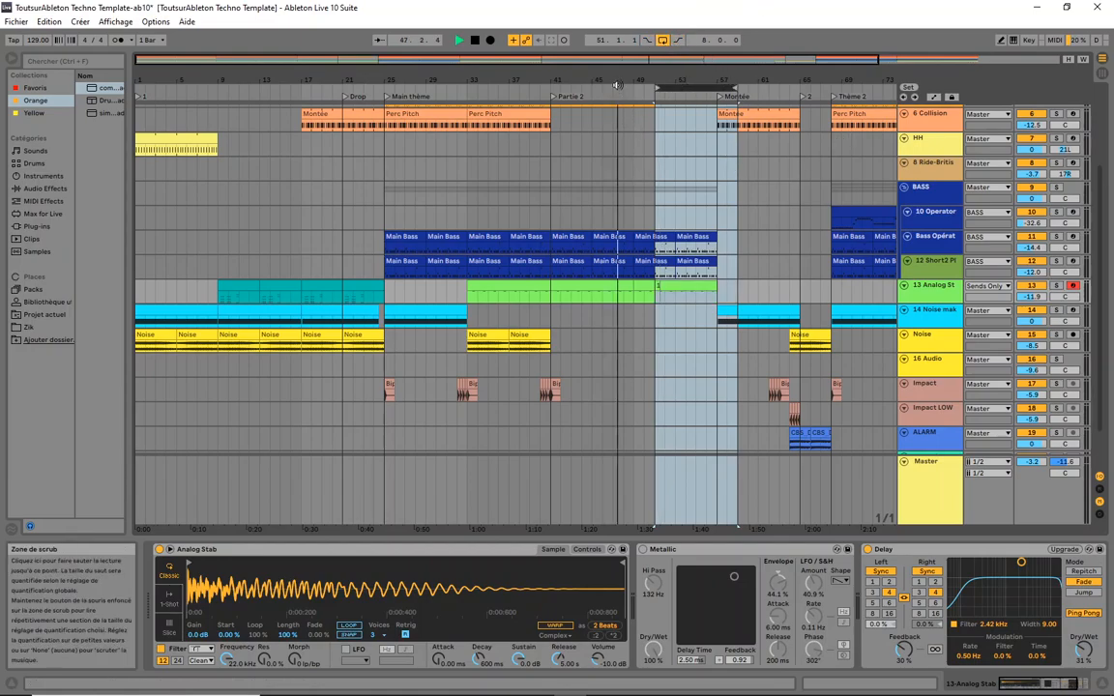
left_click(490, 40)
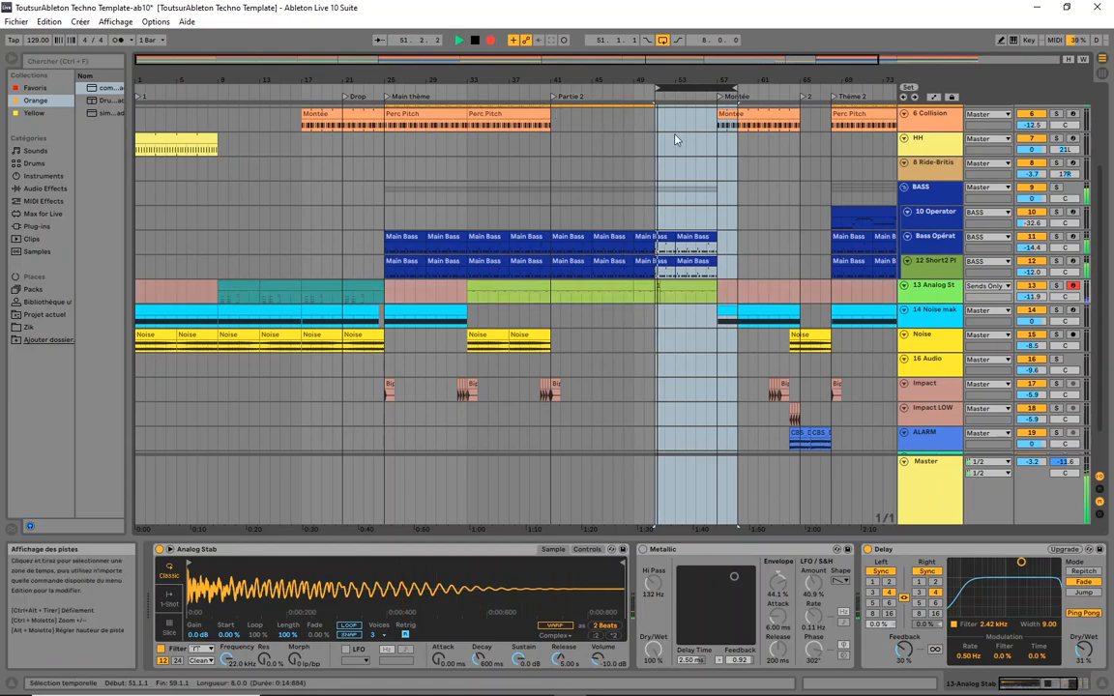
left_click(604, 94)
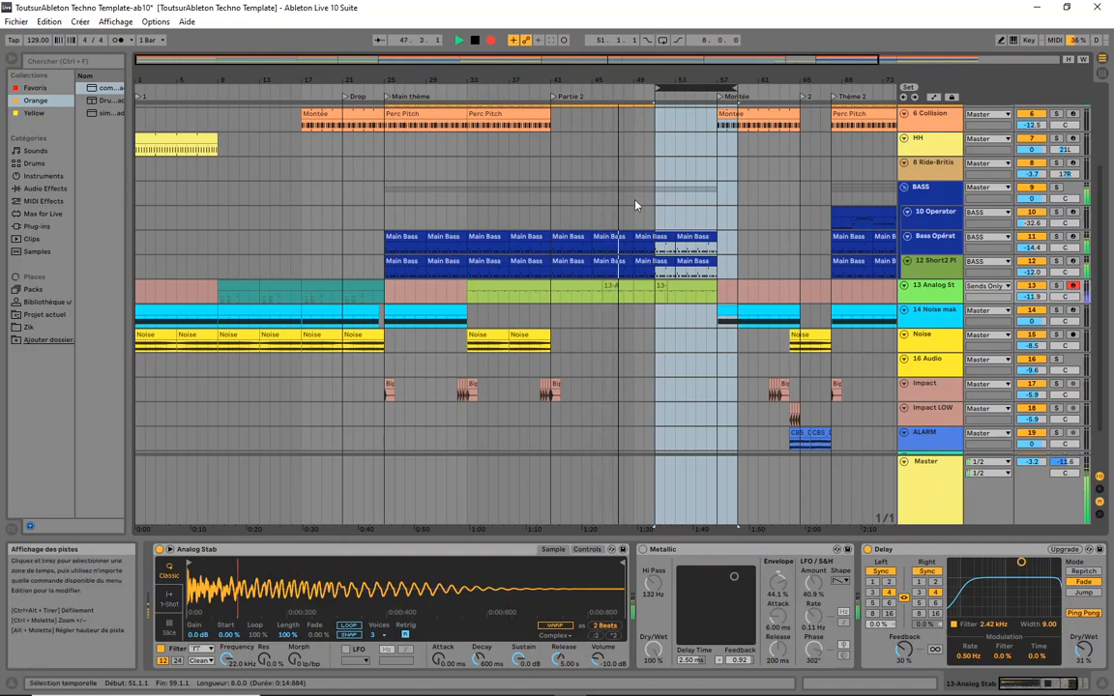
left_click(617, 293)
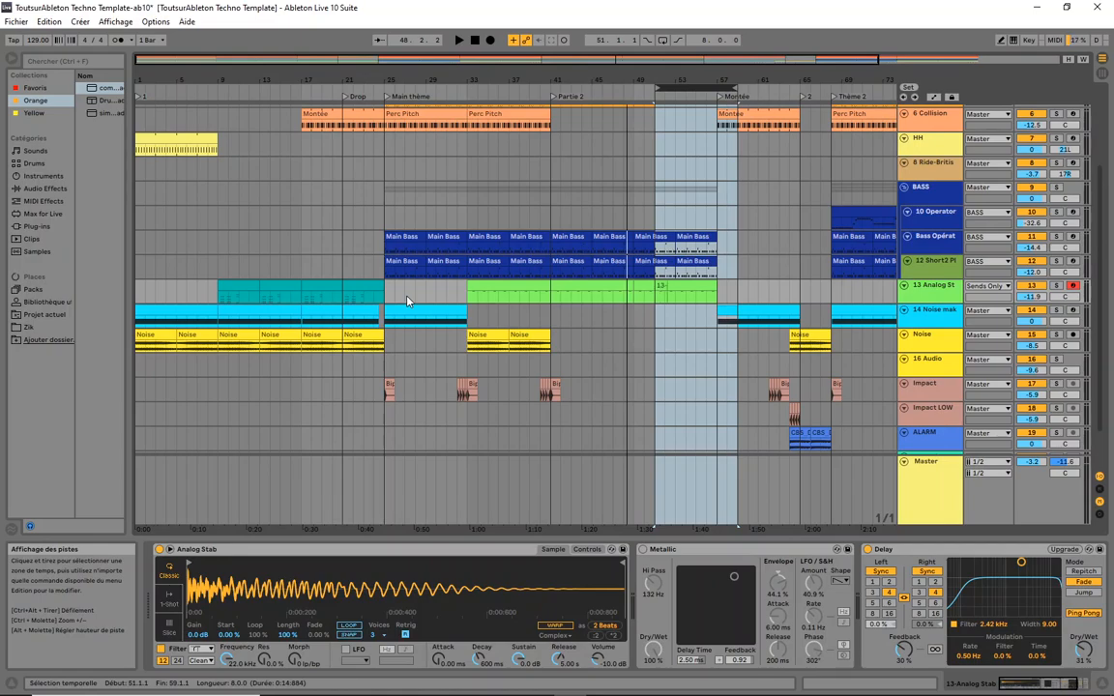
Step: Undo the 13 Analog St recordings and the removal of the simple device from the Master track
key("ctrl+z")
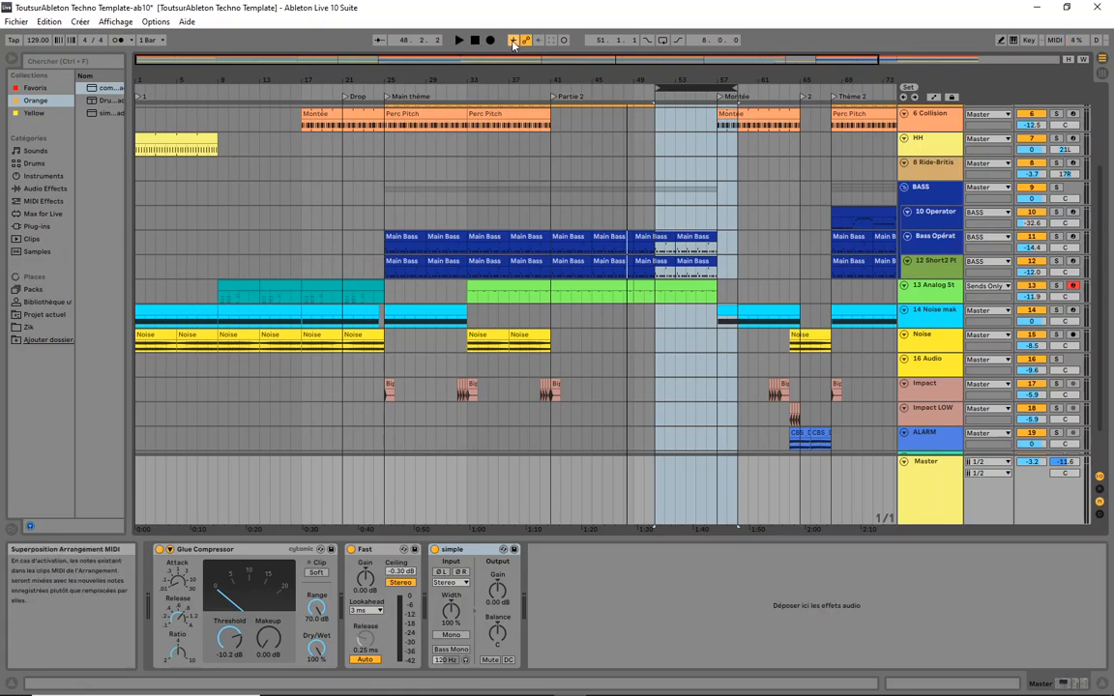
Step: Select the High Perc clip from bar 49 to bar 57 and loop that range
left_click(677, 284)
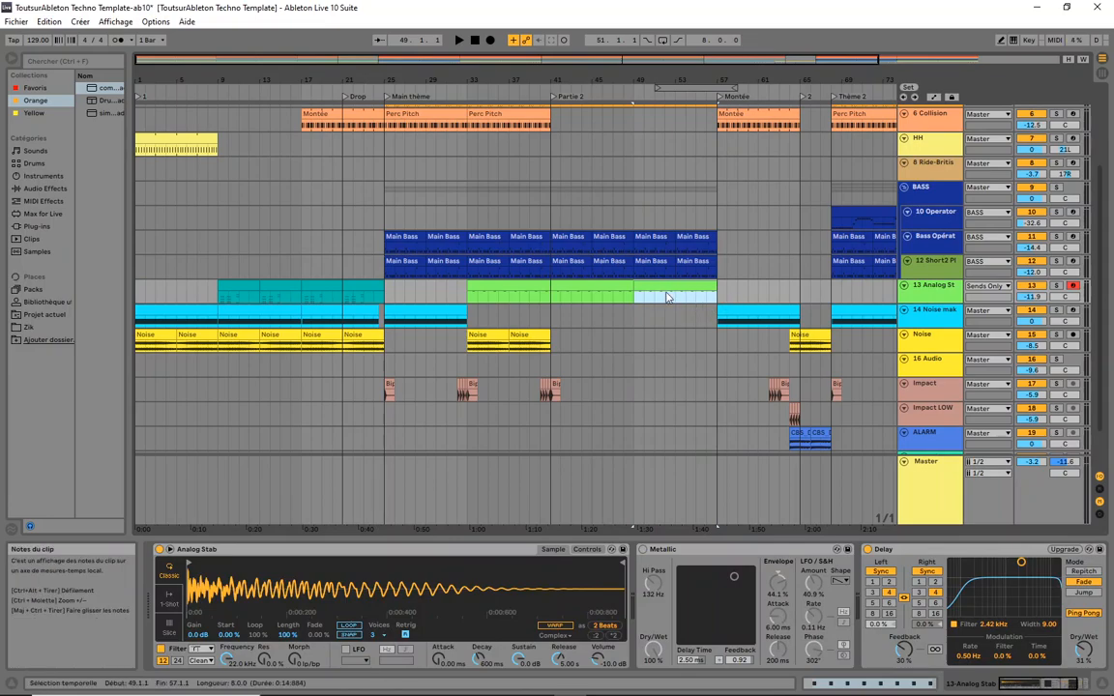
key("Up")
key("Up")
key("Up")
key("Up")
key("Up")
key("Up")
key("Up")
key("Up")
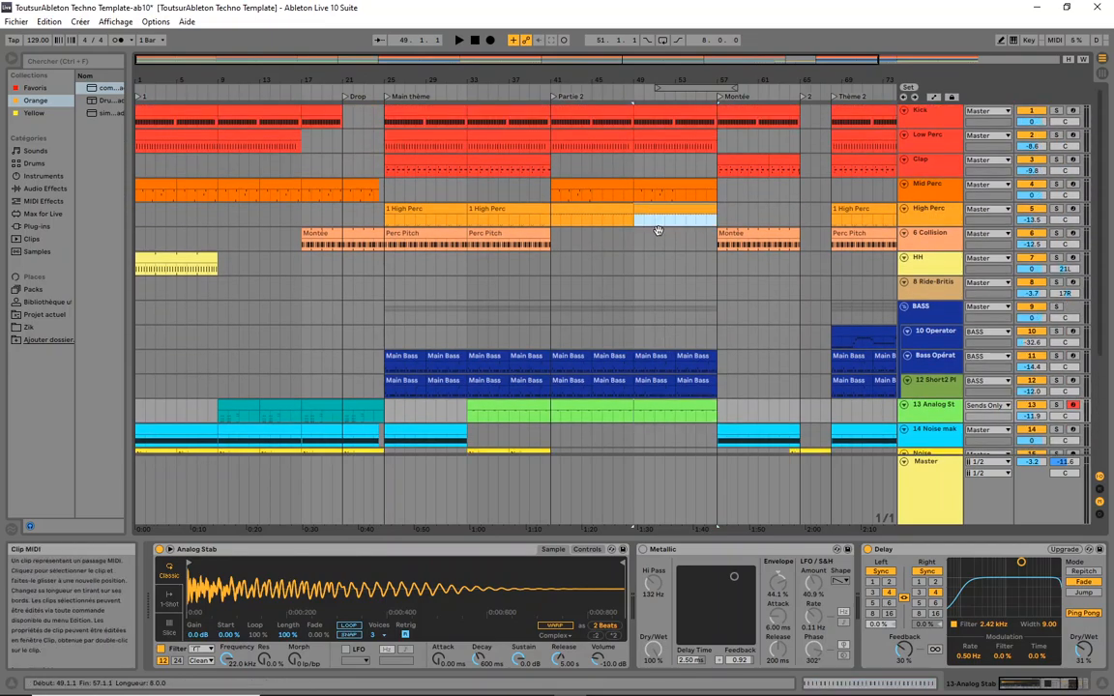
key("ctrl+l")
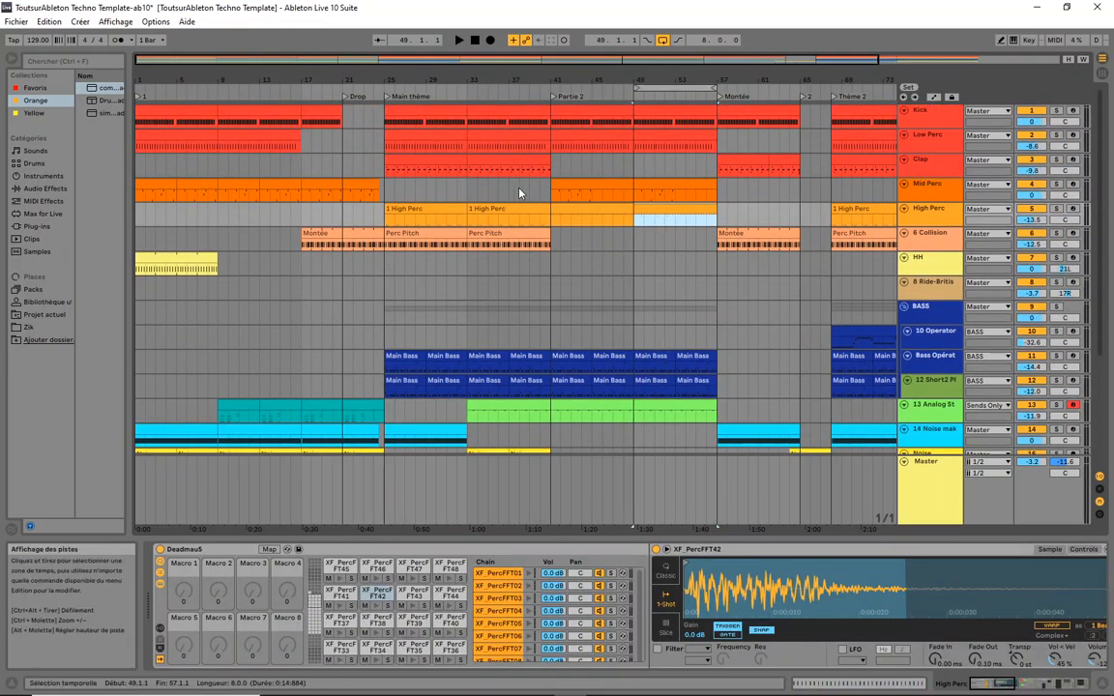
Step: Zoom the arrangement to the selected High Perc clip, solo the track and play the looped range
key("z")
left_click(1056, 153)
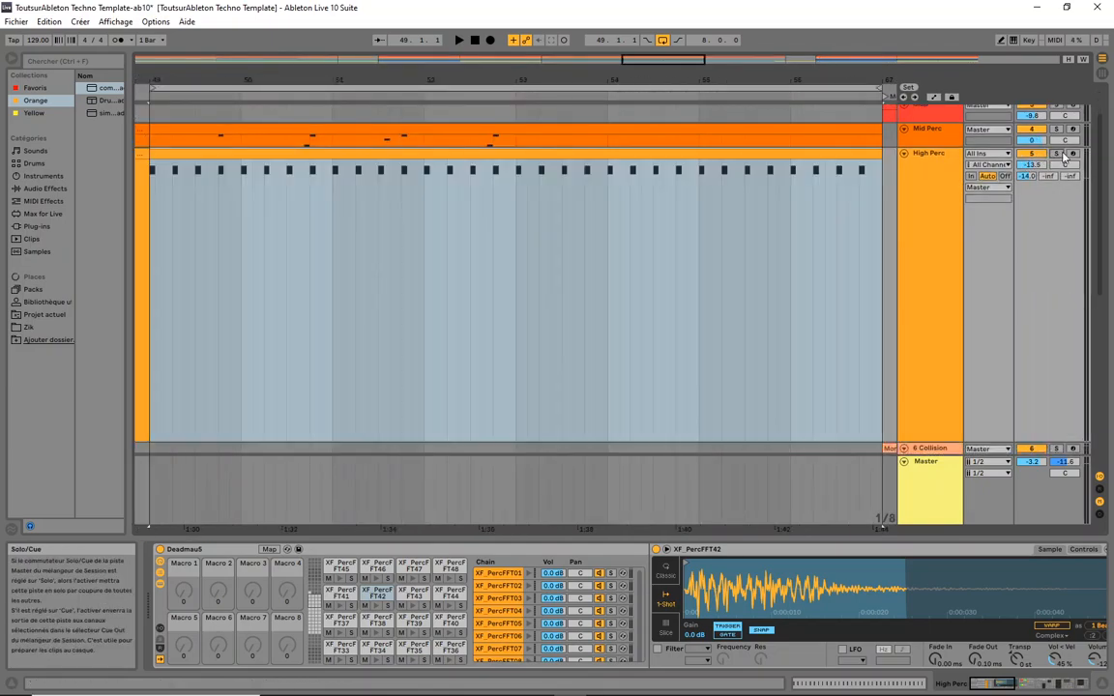
left_click(221, 154)
key("space")
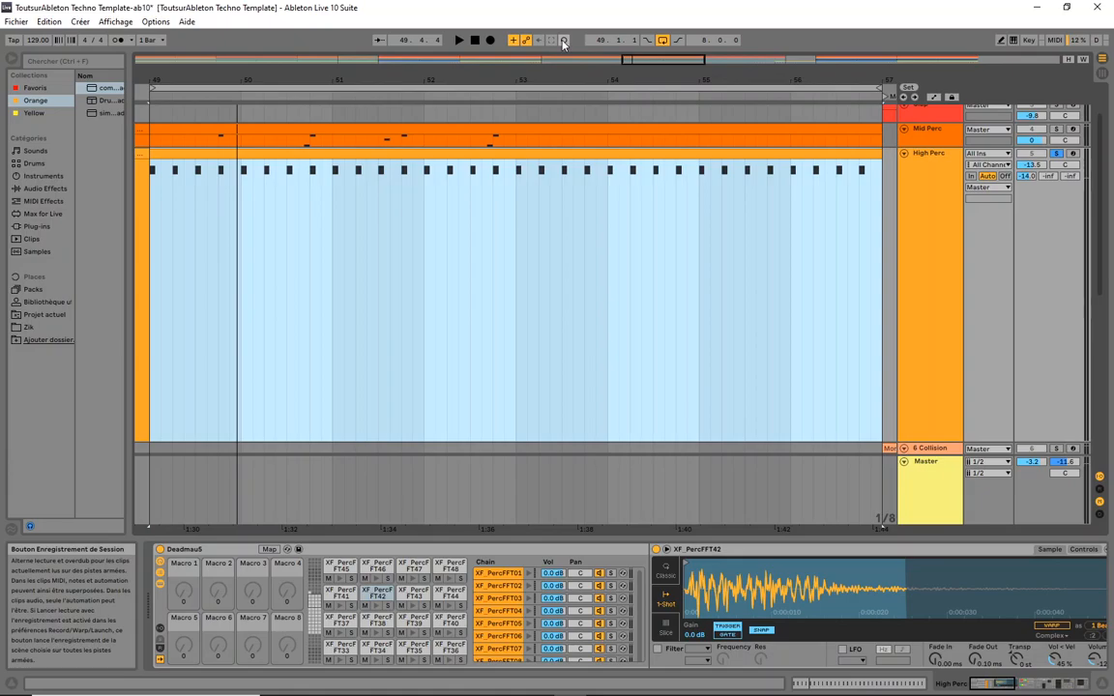
key("space")
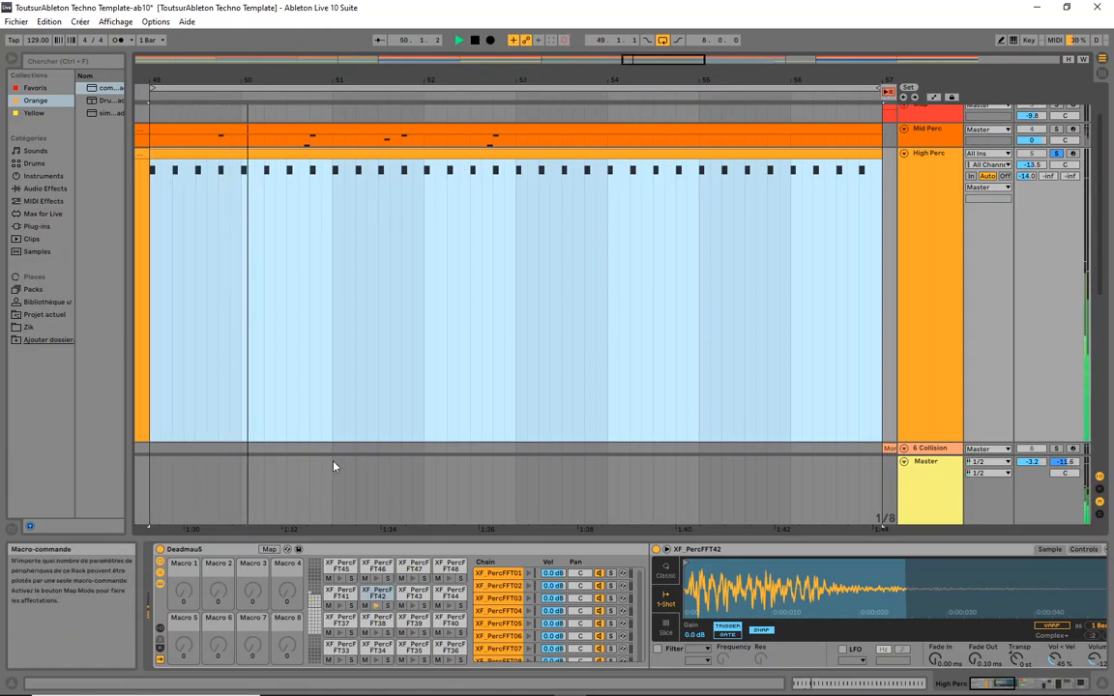
Step: Show the automation lanes, arm High Perc and set Macro 1 of its Deadmau5 rack to 83
key("a")
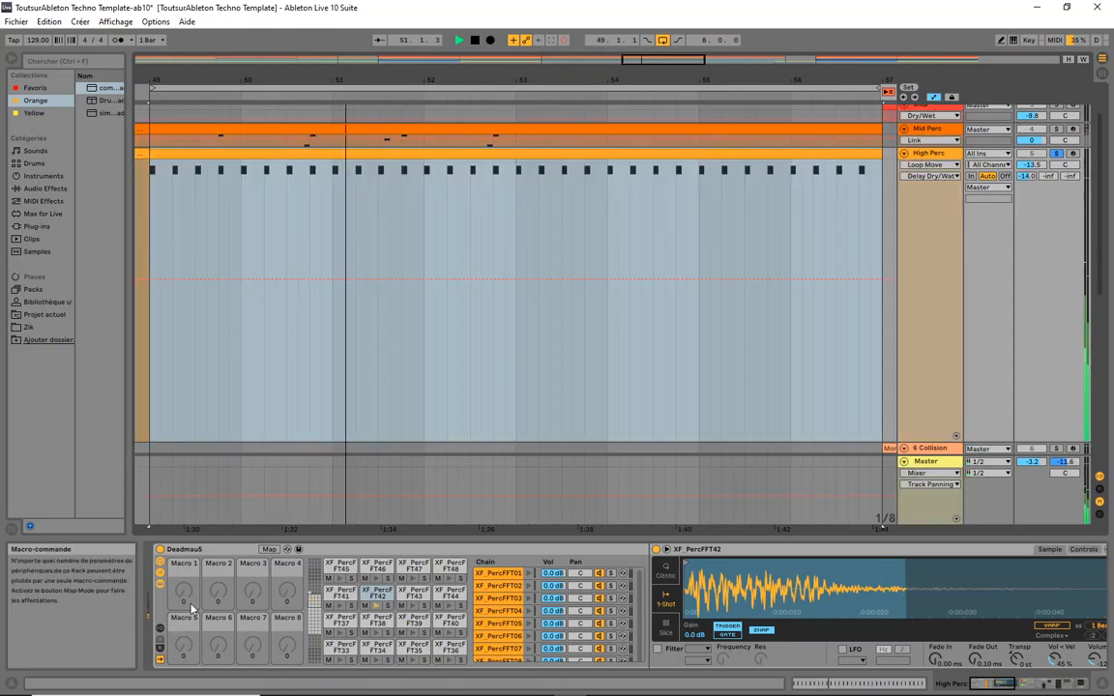
left_click_drag(184, 595, 184, 507)
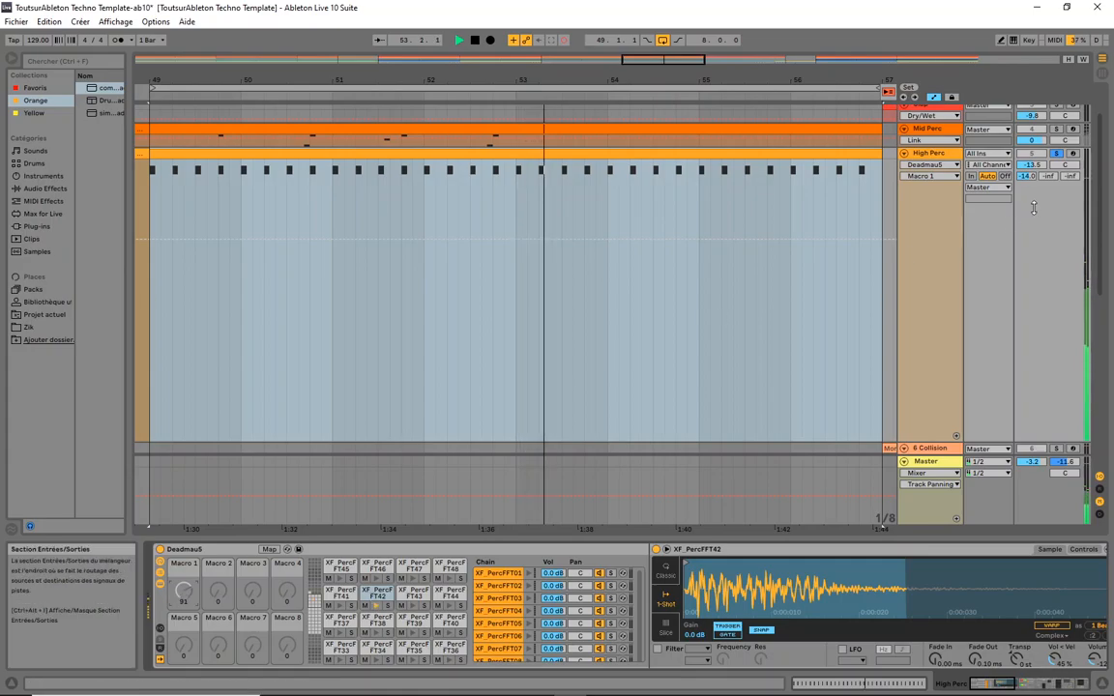
left_click(855, 266)
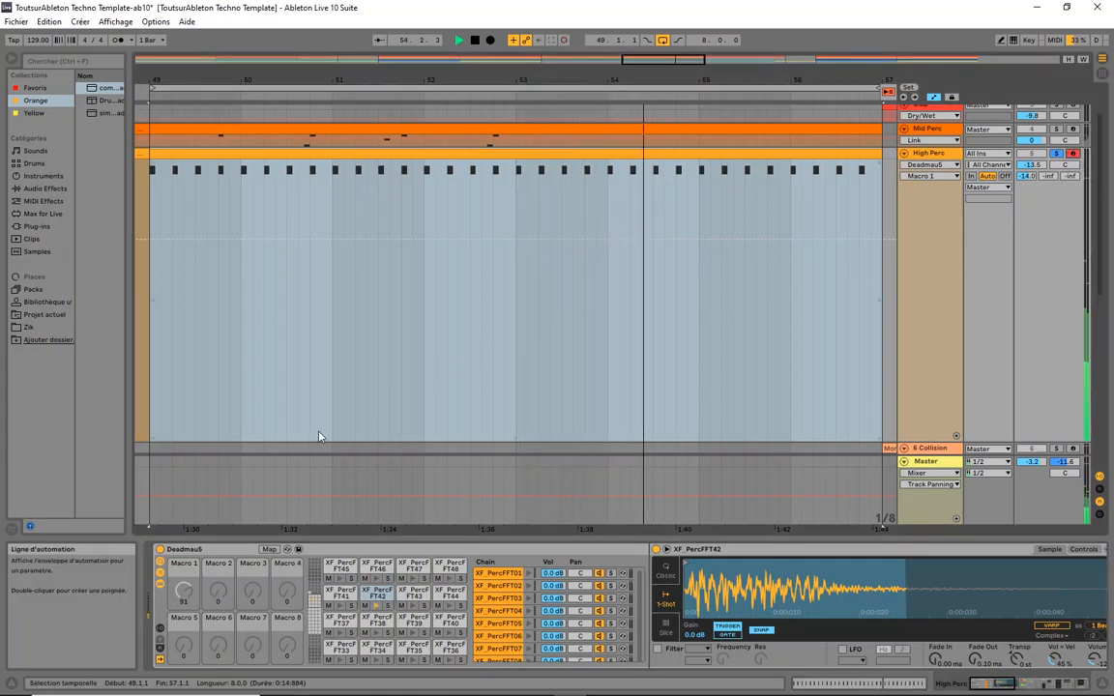
left_click_drag(184, 590, 184, 598)
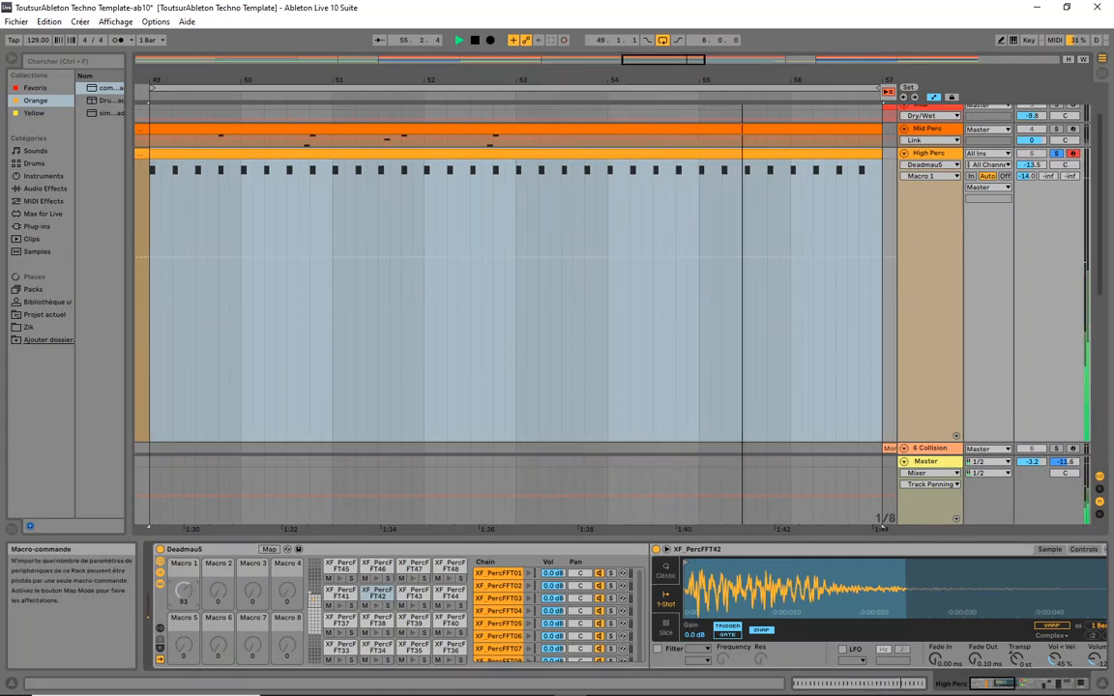
left_click(1002, 198)
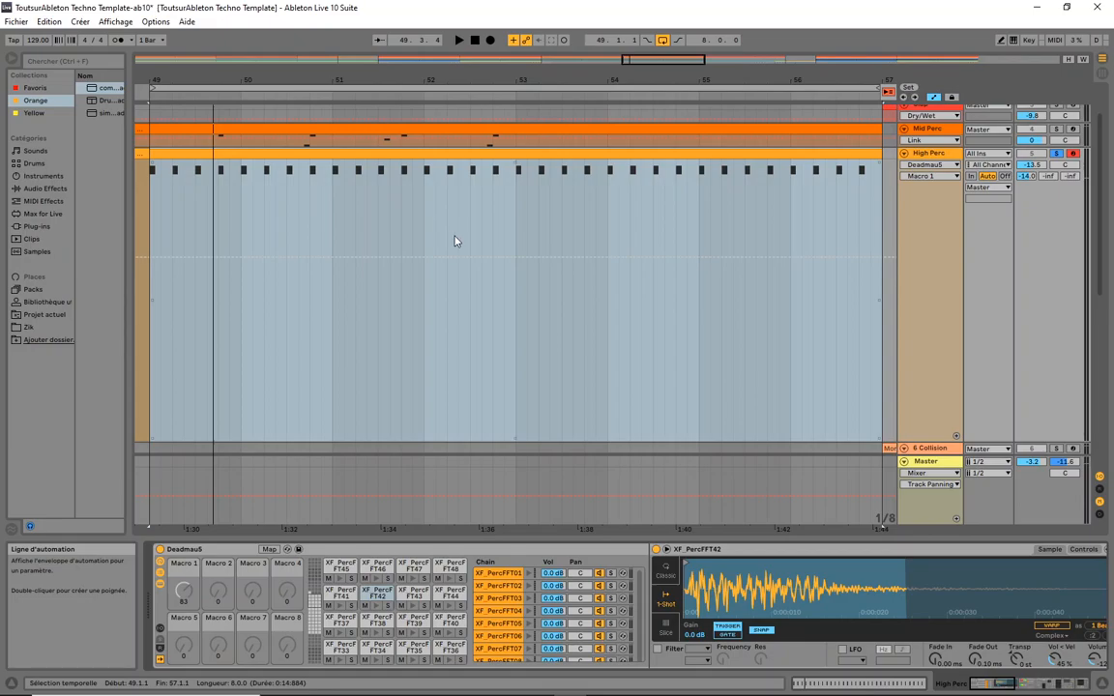
Step: Play from around bar 47, enable session recording on the armed High Perc track for a few bars and stop playback
scroll(451, 239, "up", 2)
scroll(470, 244, "down", 2)
scroll(470, 244, "up", 1)
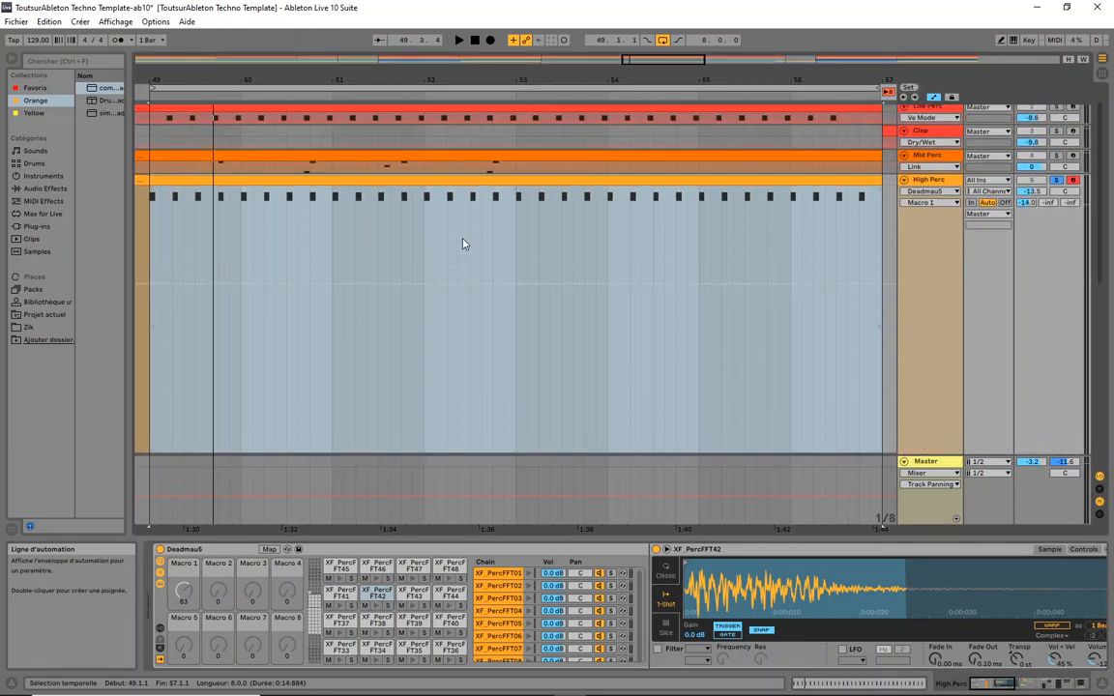
left_click_drag(194, 73, 390, 64)
left_click(249, 95)
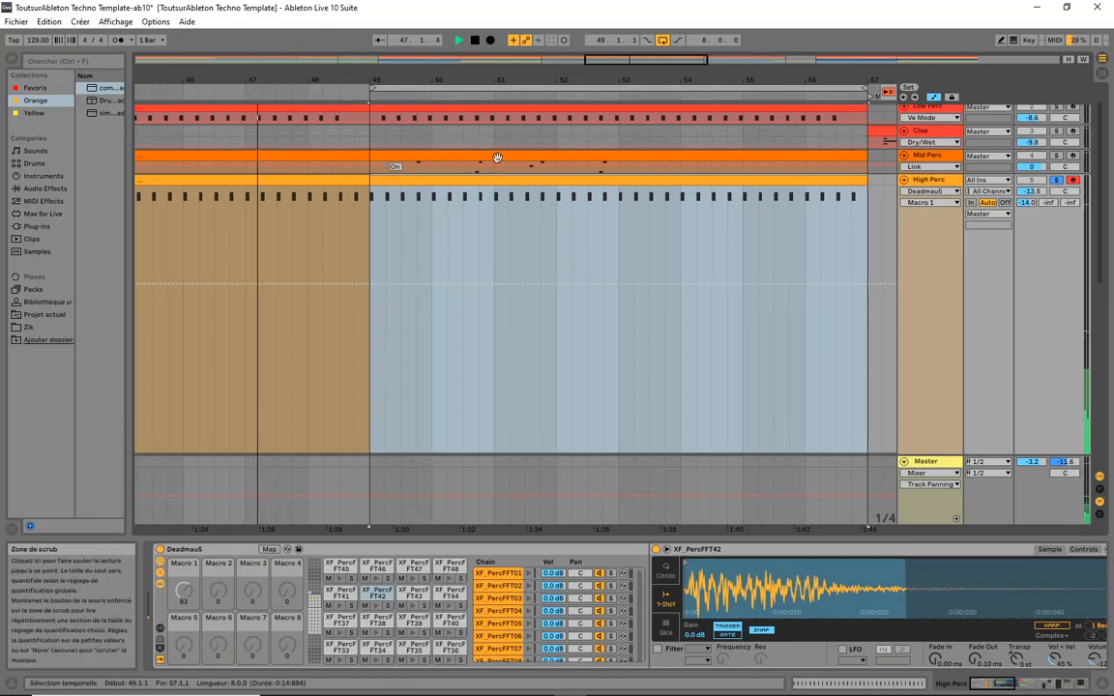
left_click(565, 41)
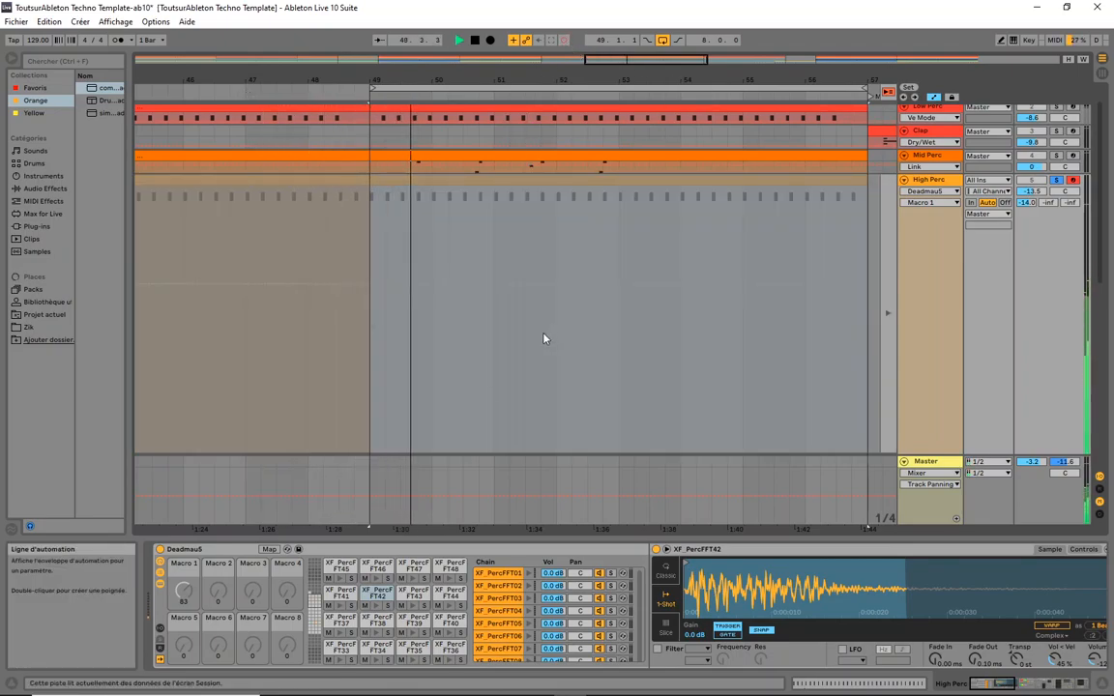
key("space")
scroll(1044, 211, "down", 3)
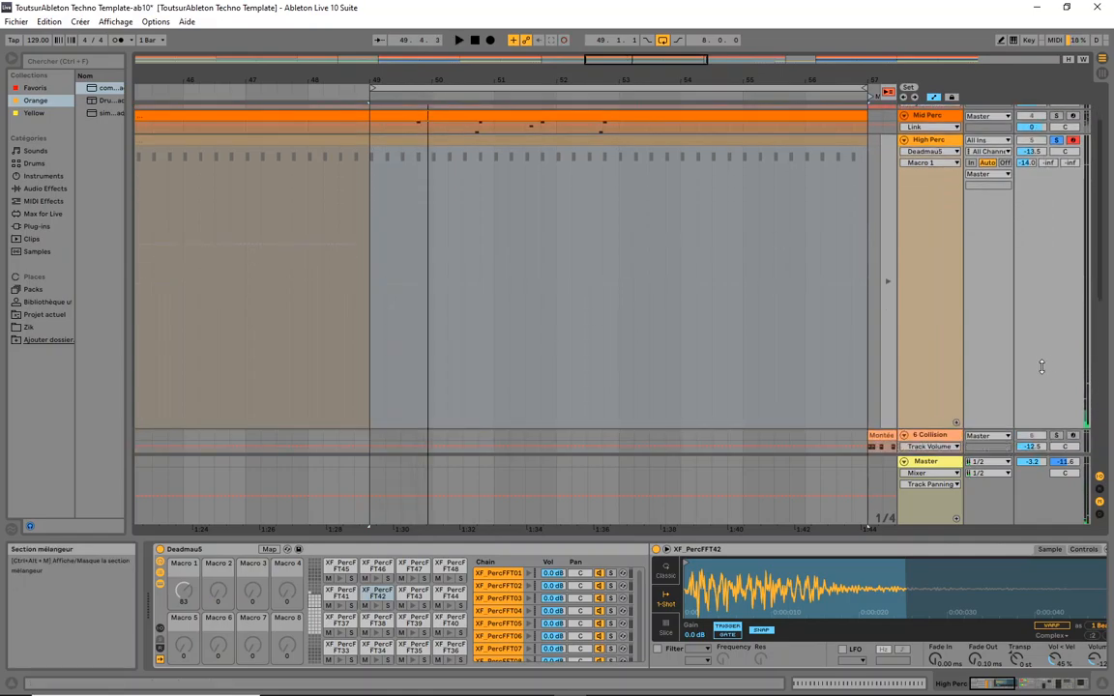
Step: Start session recording again while varying the High Perc Auto Filter frequency, and return the track to its arrangement playback
left_click(1082, 684)
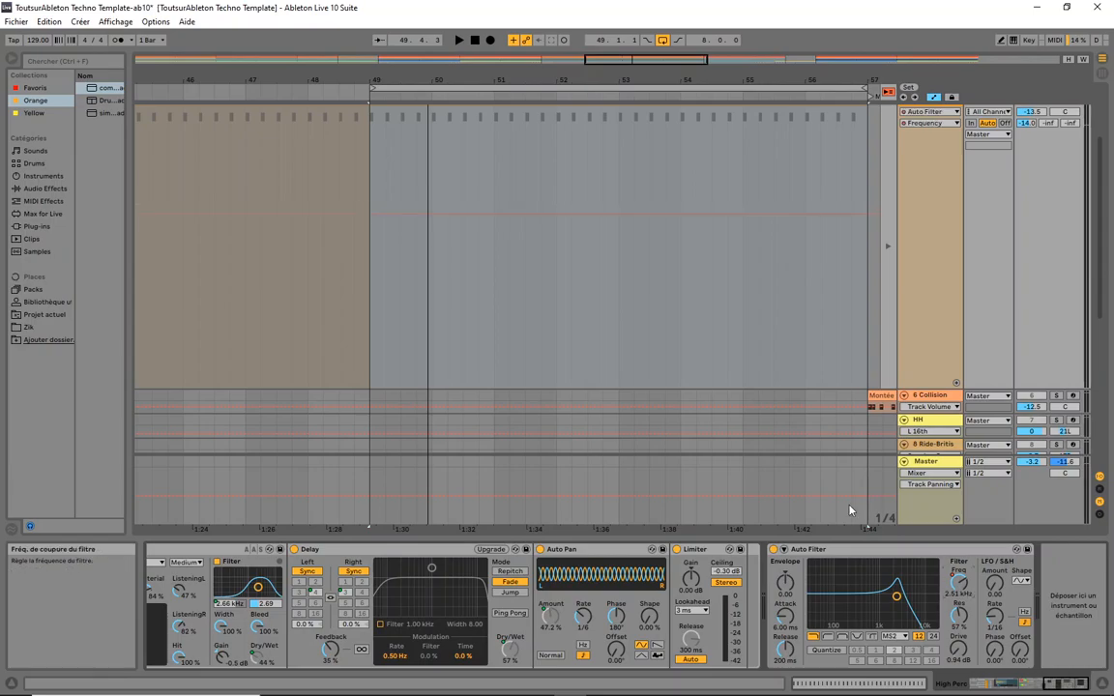
scroll(690, 306, "down", 5)
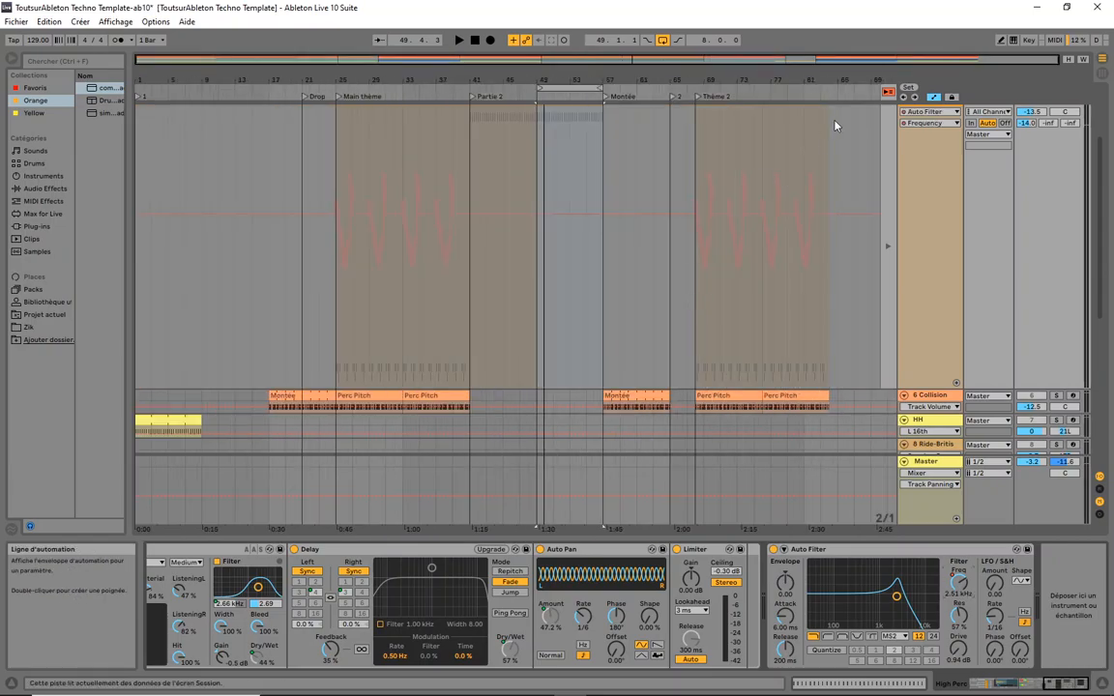
left_click(565, 41)
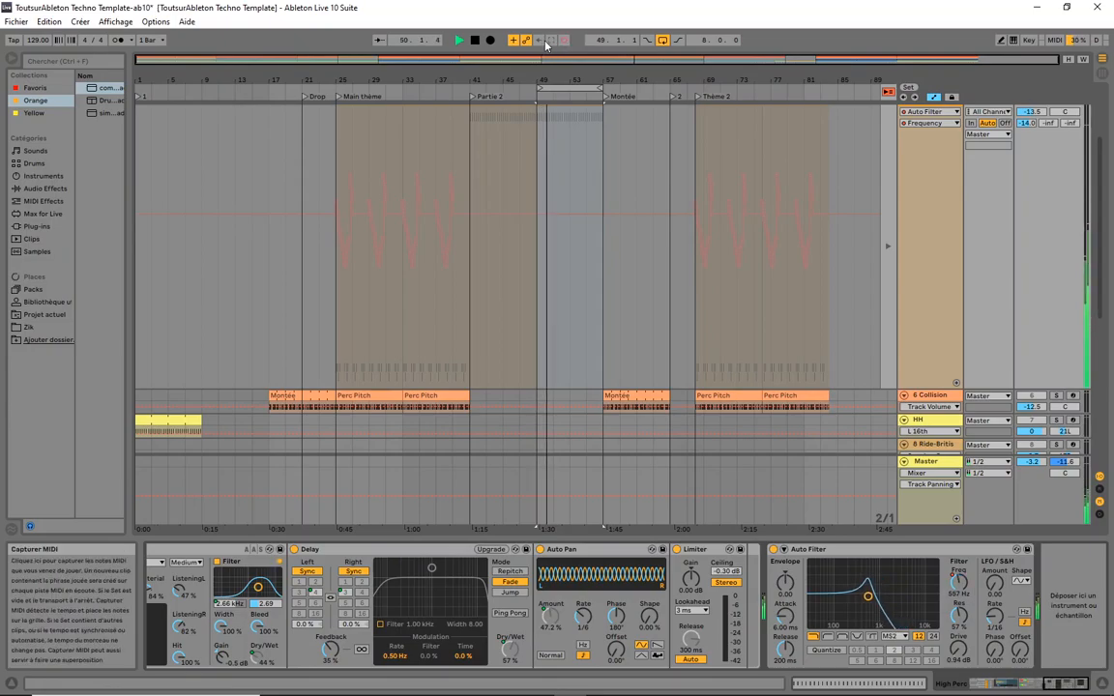
scroll(621, 250, "up", 5)
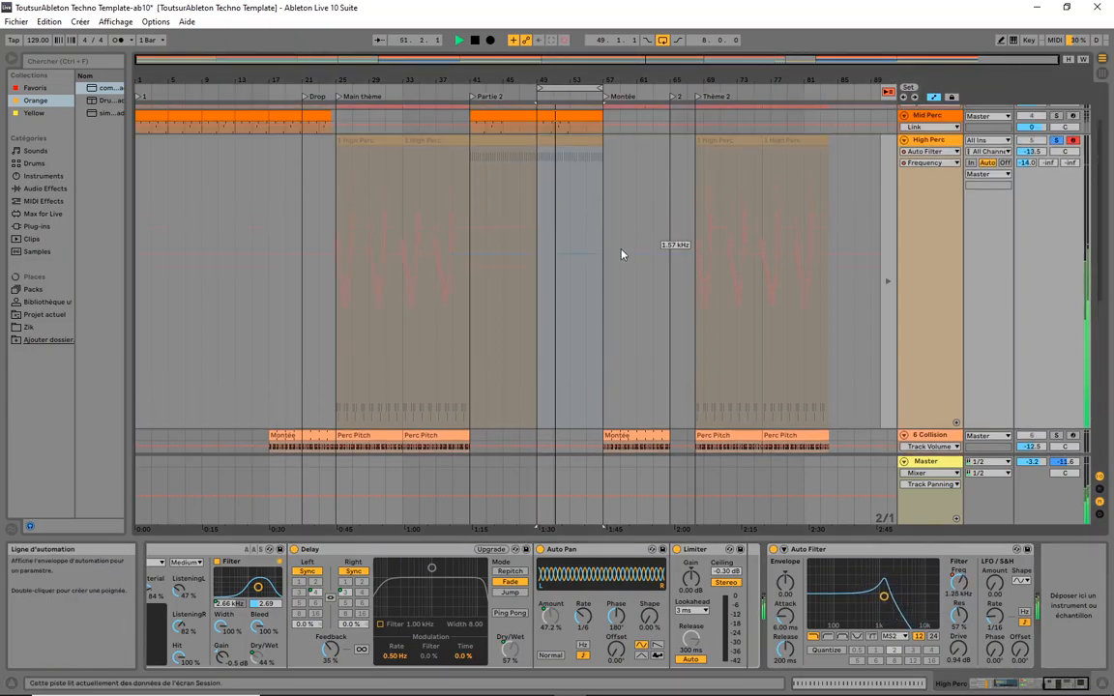
scroll(621, 254, "up", 1)
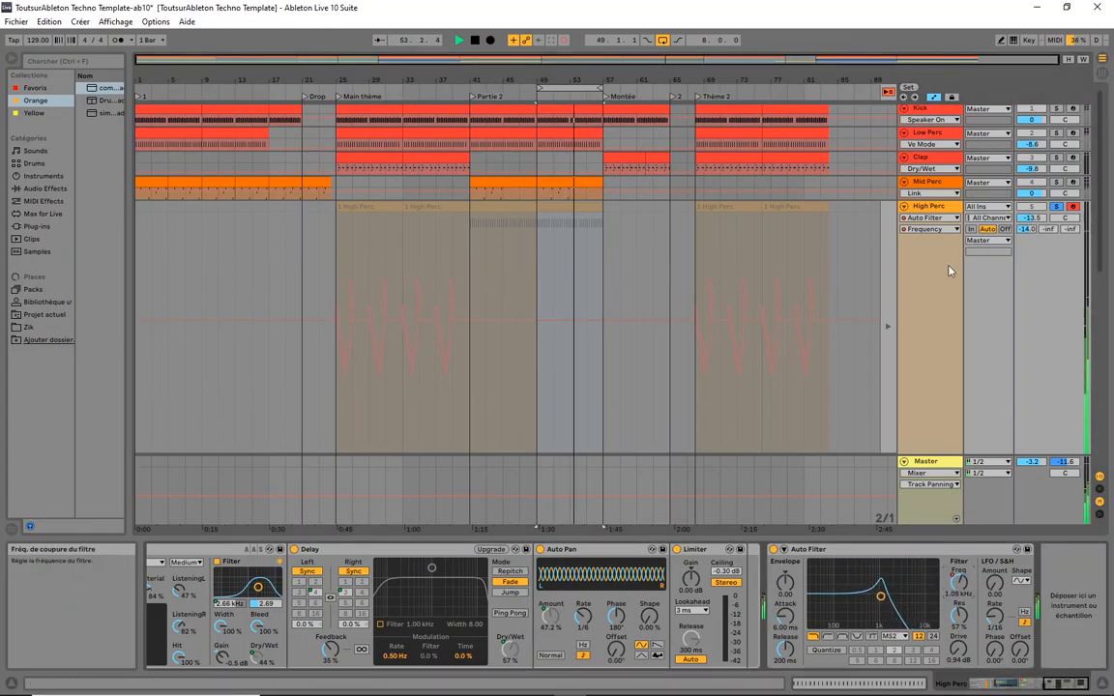
left_click(920, 215)
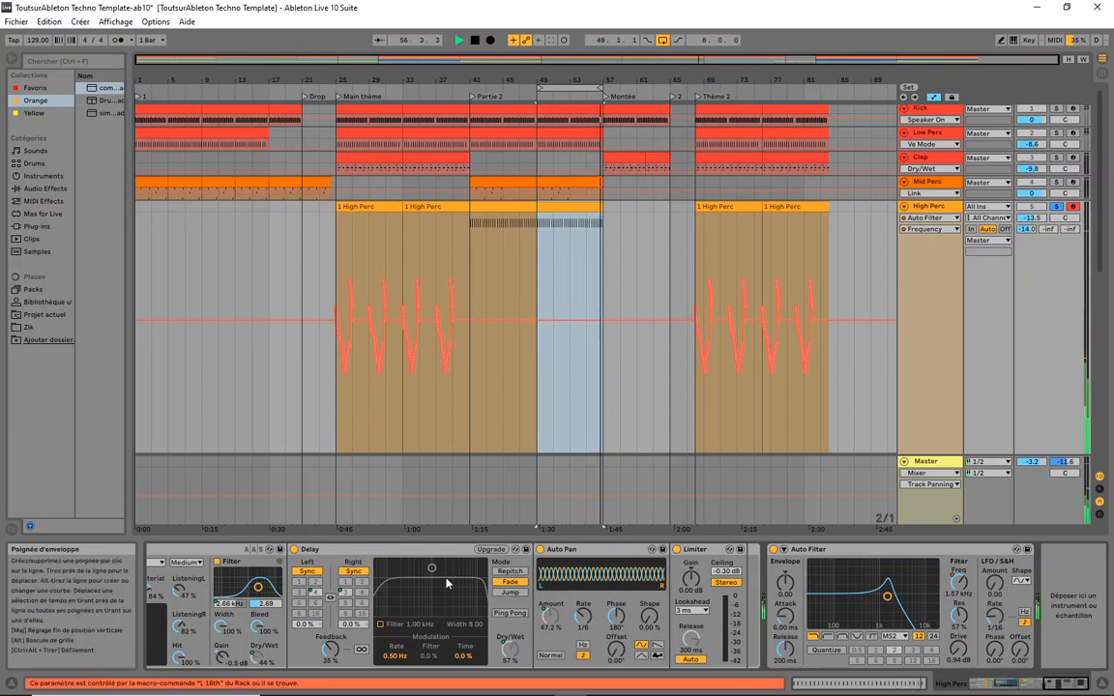
Step: Examine the context options of the Auto Filter's frequency control while playback runs from bar 91
right_click(960, 581)
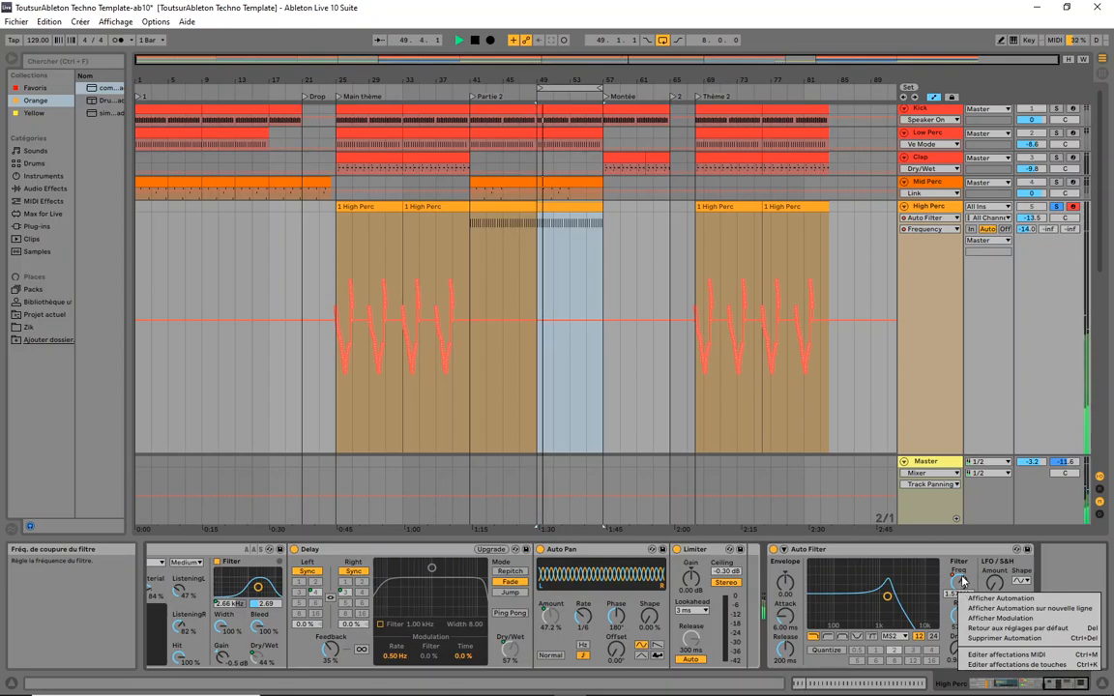
left_click(901, 438)
left_click(884, 420)
key("space")
key("space")
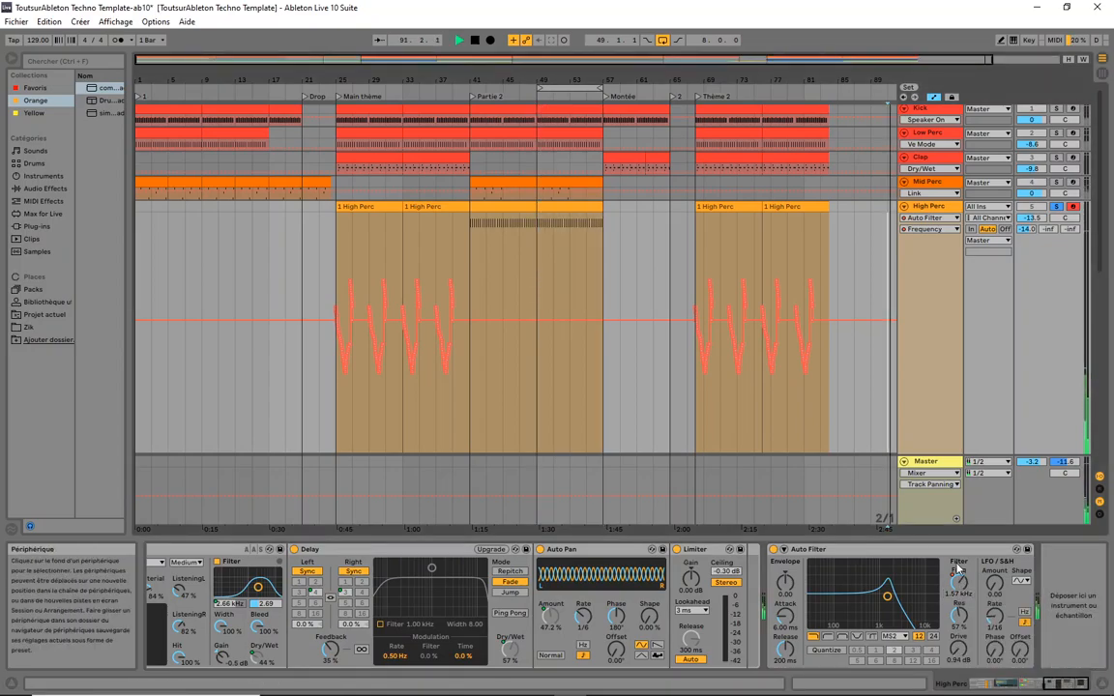
right_click(965, 591)
right_click(960, 586)
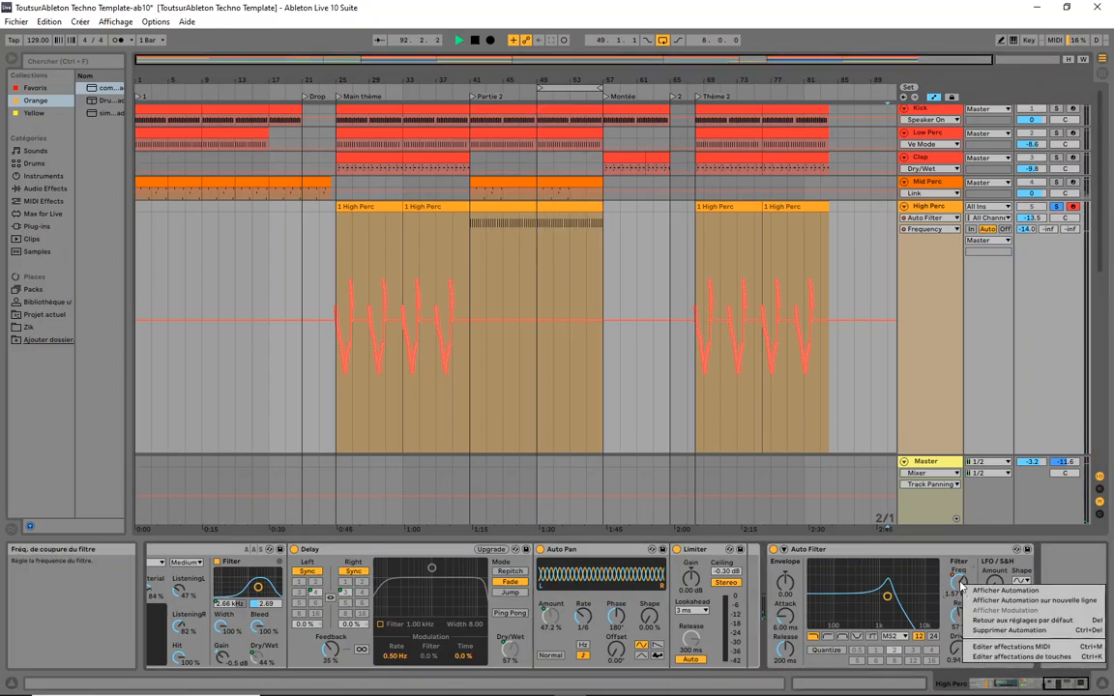
left_click(957, 582)
right_click(955, 581)
left_click(956, 582)
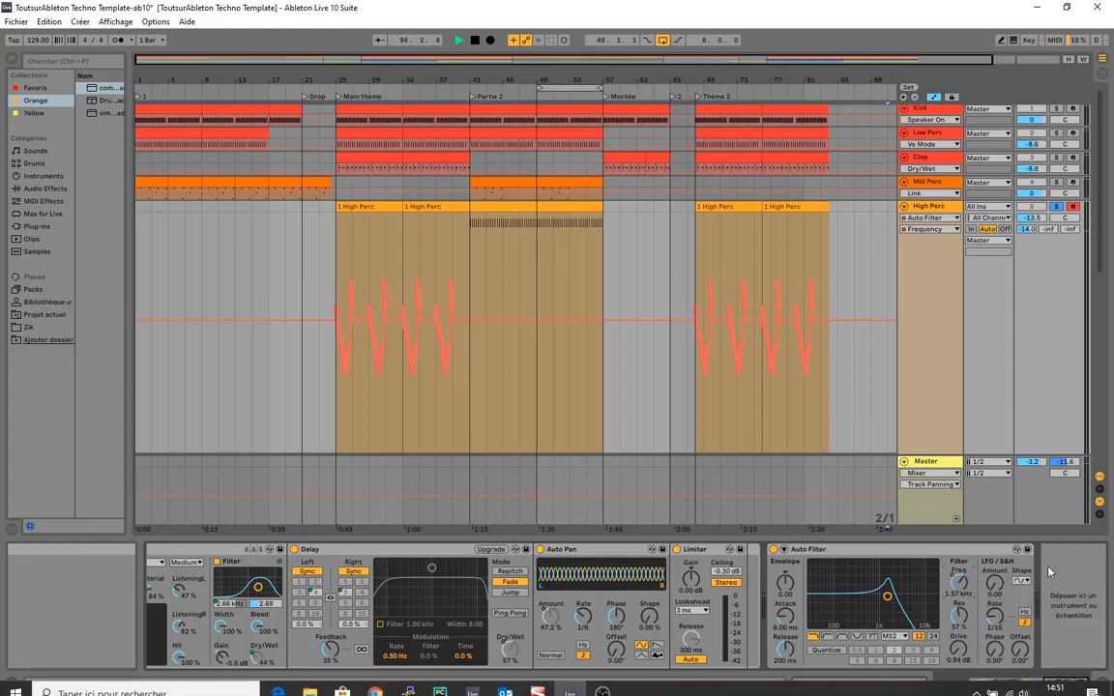
Step: Go back to the Deadmau5 rack and examine the context options of Macro 1 and Macro 2
left_click_drag(1062, 683, 984, 683)
left_click(184, 590)
right_click(184, 590)
left_click(201, 600)
right_click(214, 597)
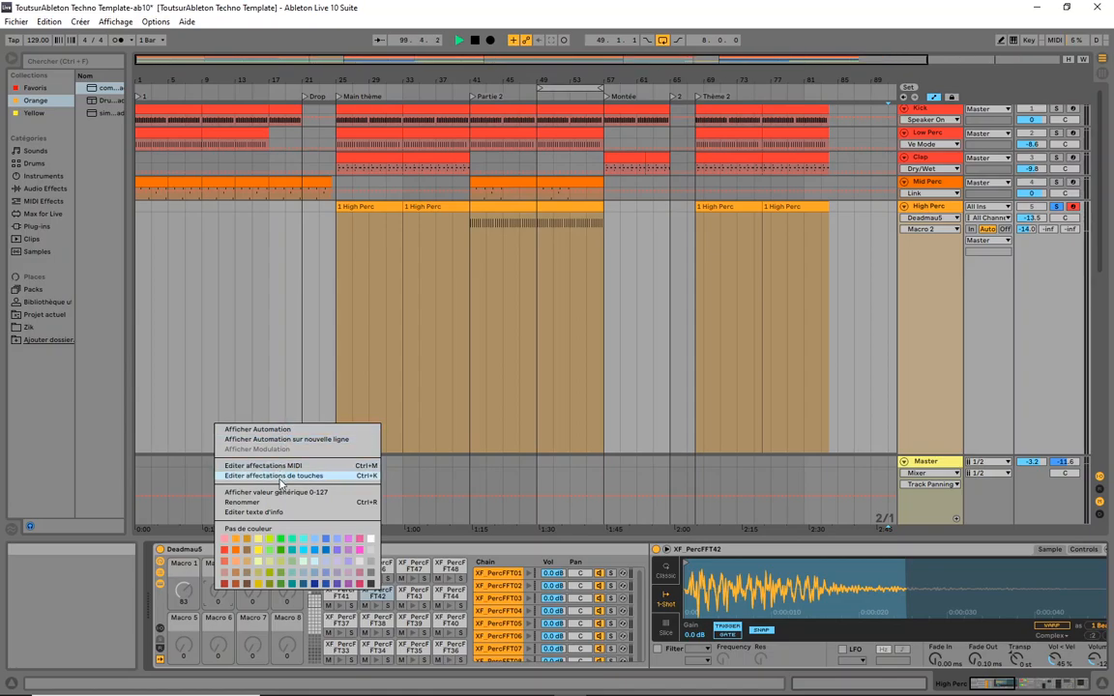
Step: Inspect the context options of the Auto Filter's resonance, and briefly view MIDI mapping mode
left_click(1037, 685)
left_click_drag(1036, 685, 1072, 685)
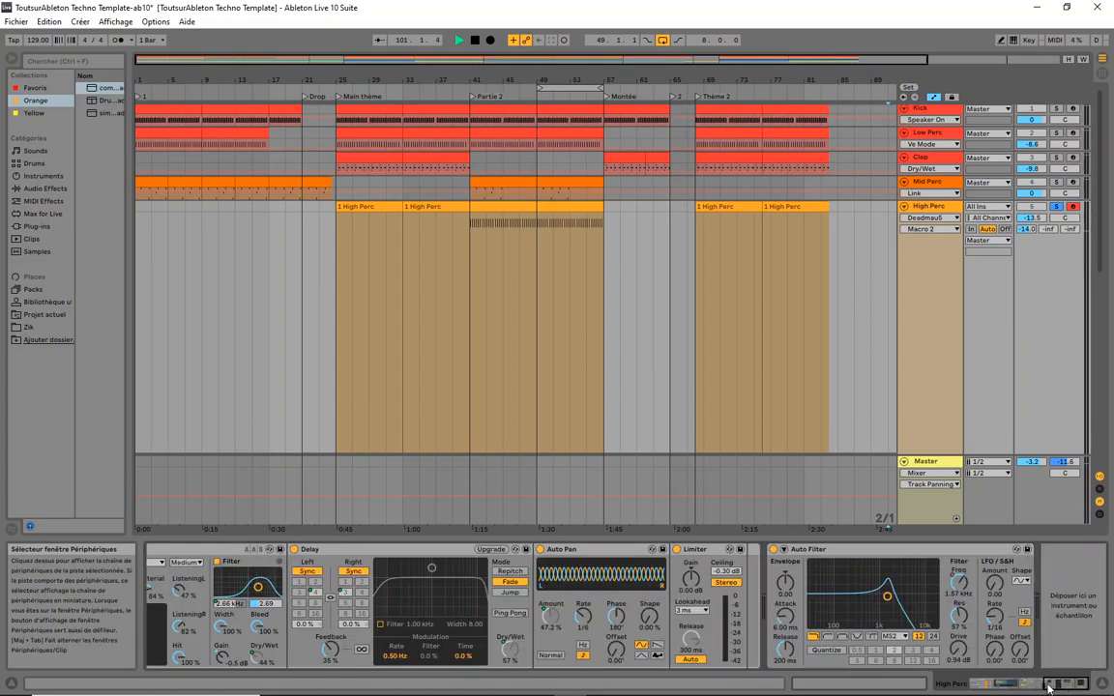
right_click(957, 616)
left_click(956, 617)
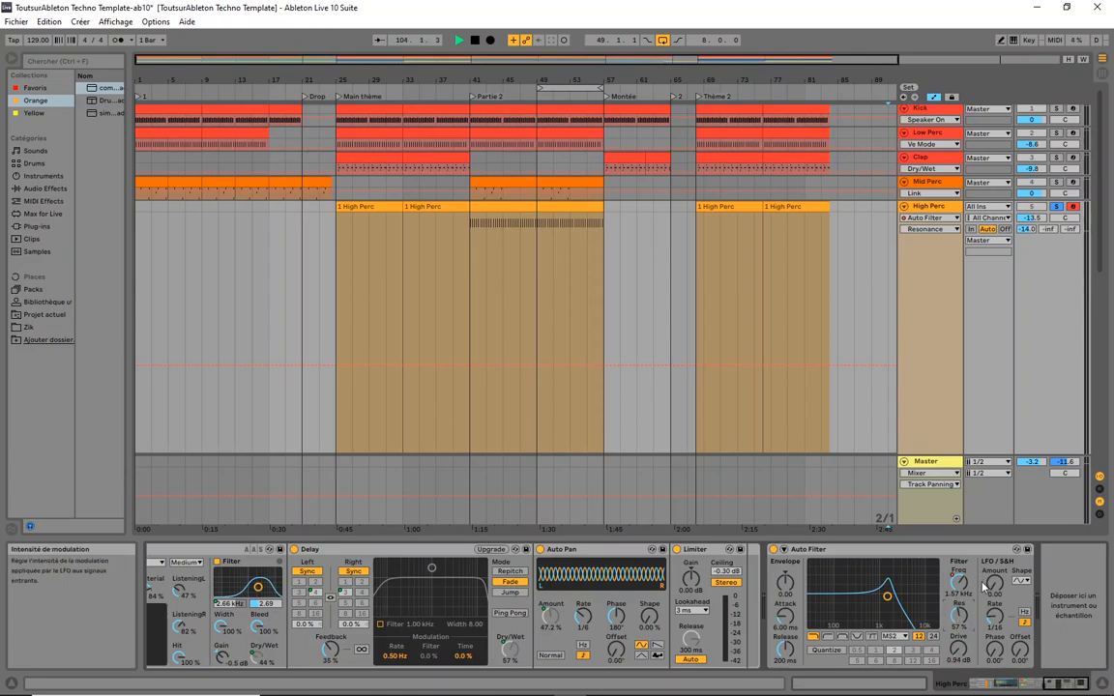
key("ctrl+m")
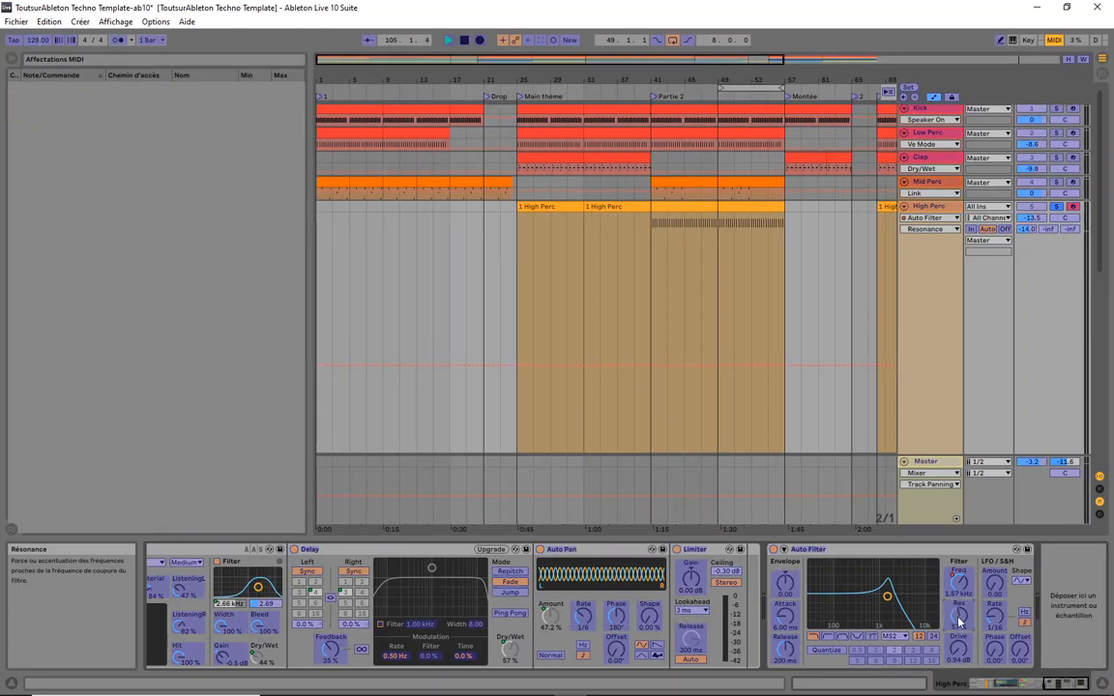
key("ctrl+m")
Step: Compare the context options of the Auto Filter's resonance with those of Macro 2 in the Deadmau5 rack
right_click(959, 623)
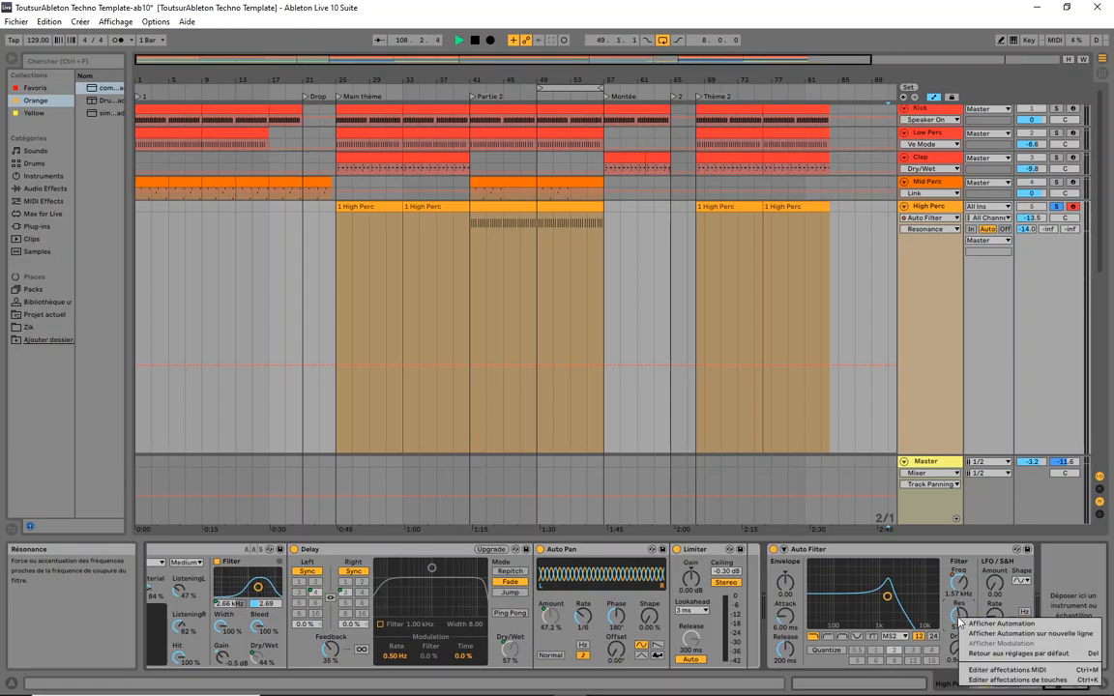
left_click(954, 608)
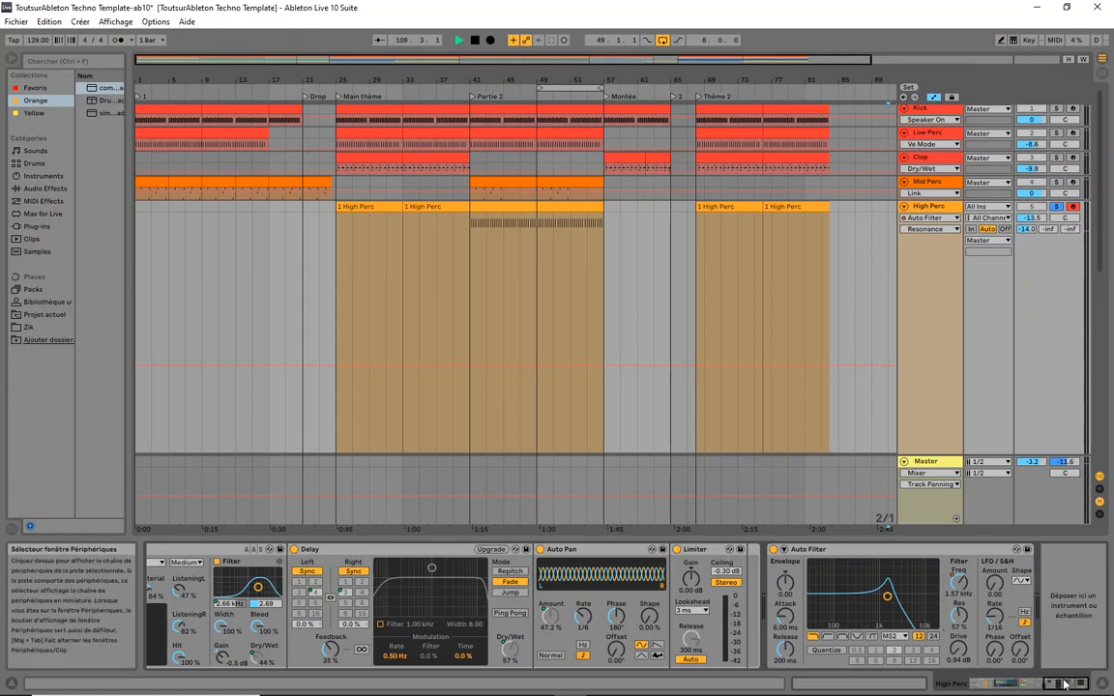
left_click_drag(1068, 684, 863, 684)
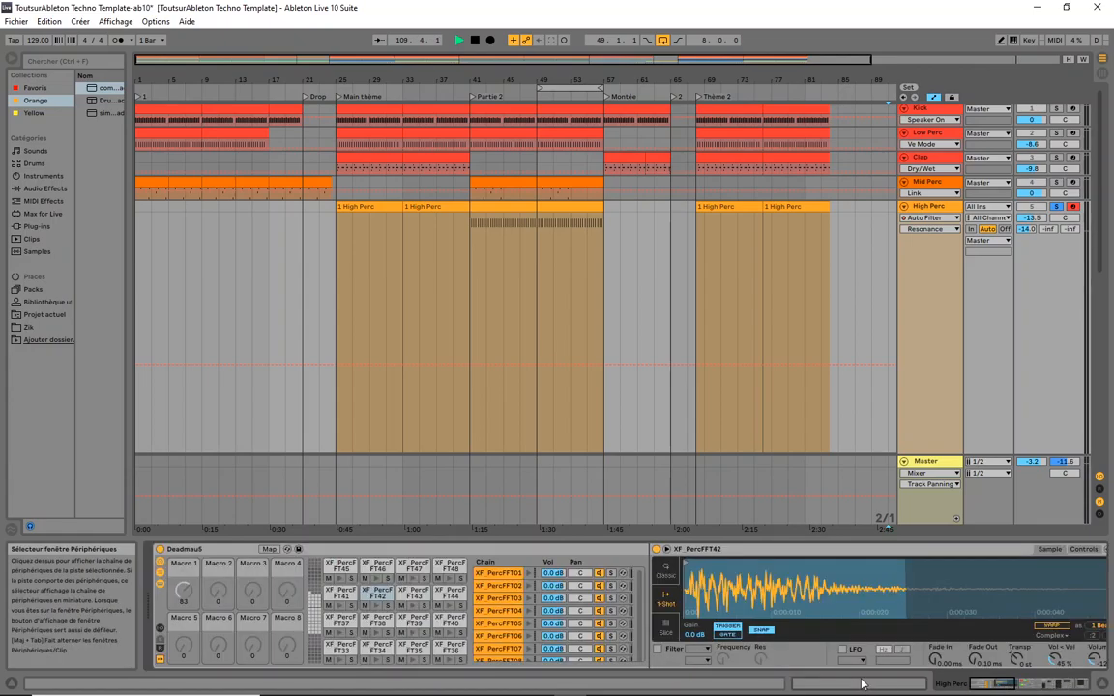
right_click(217, 597)
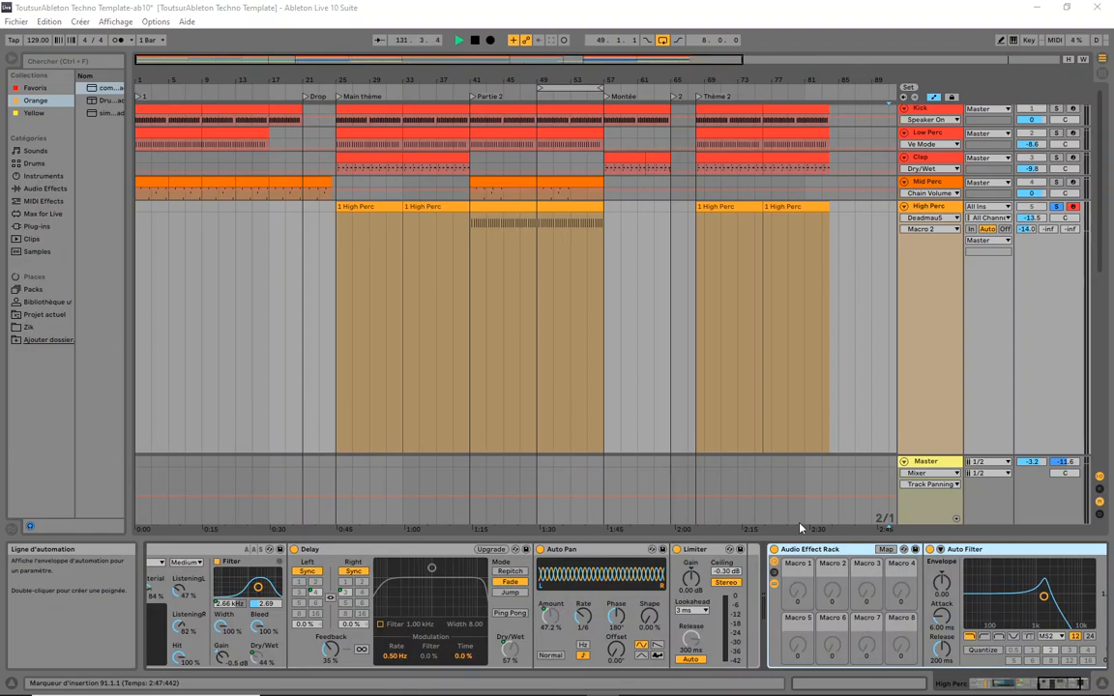
Step: Map the Auto Filter's frequency to Macro 1 of the Audio Effect Rack on High Perc
left_click(1068, 686)
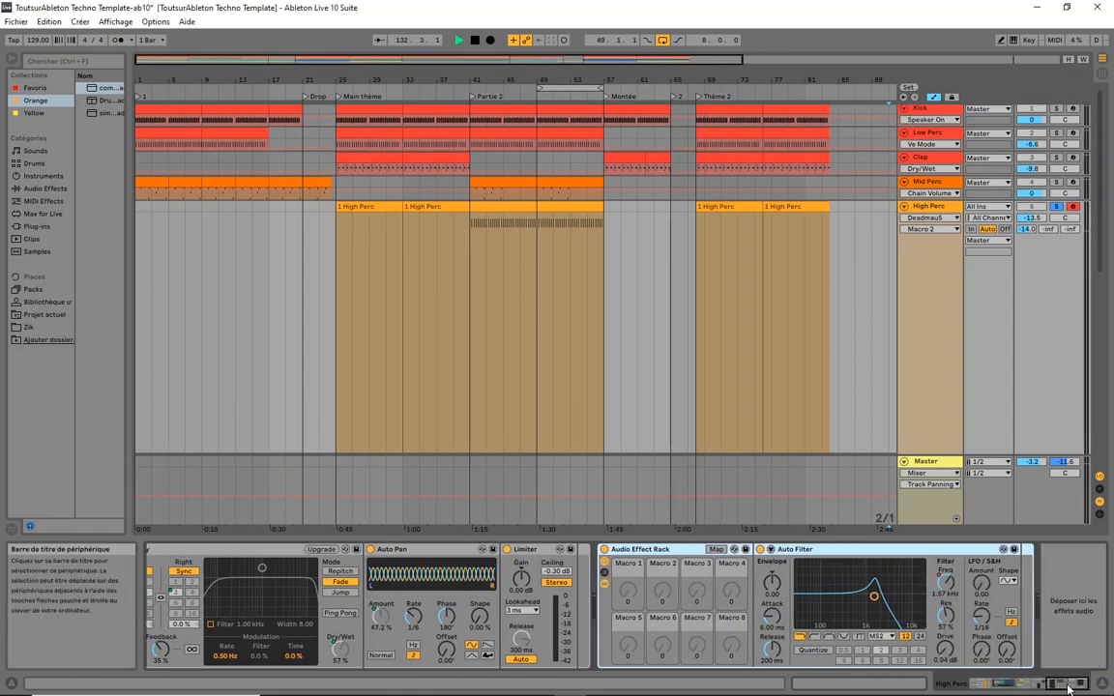
right_click(946, 582)
left_click(918, 468)
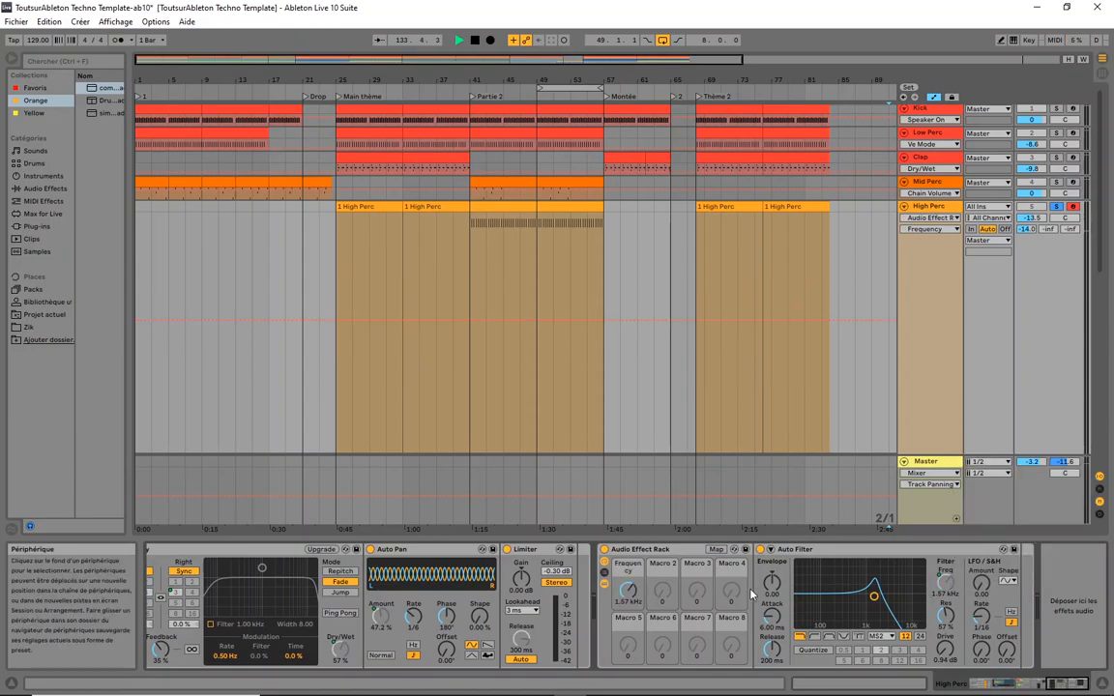
Step: Map the Auto Filter's resonance to Macro 1 of the Audio Effect Rack on High Perc
right_click(951, 612)
left_click(967, 531)
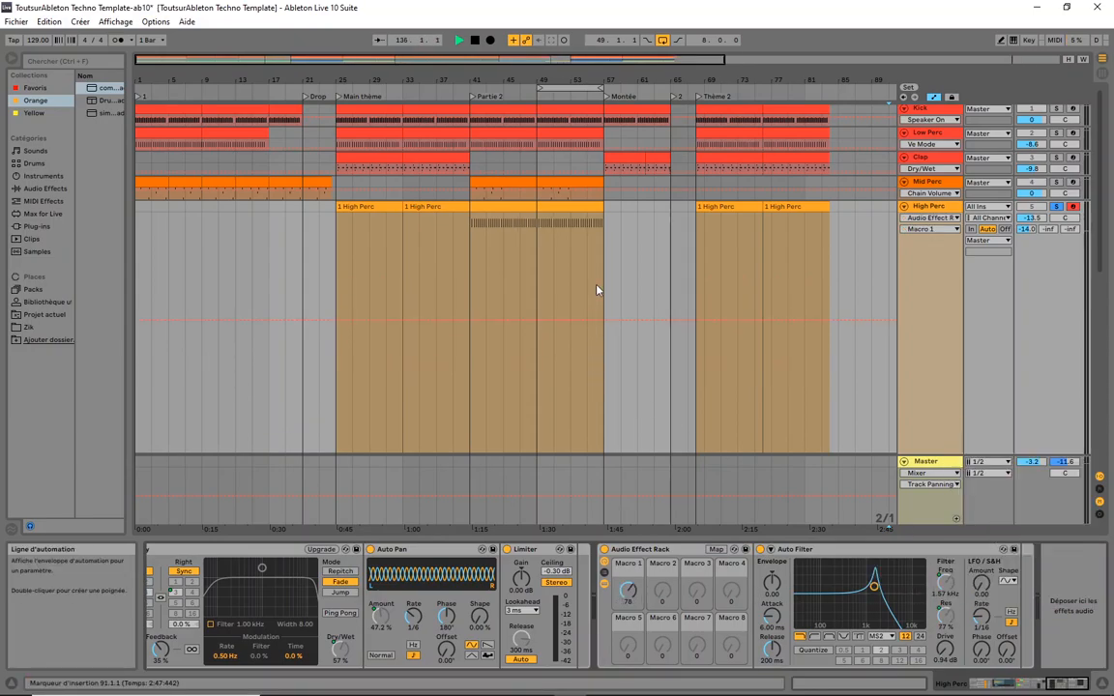
Step: Record Macro 1 automation on High Perc by varying the macro during playback from the Main thème locator, then stop recording
left_click(490, 220)
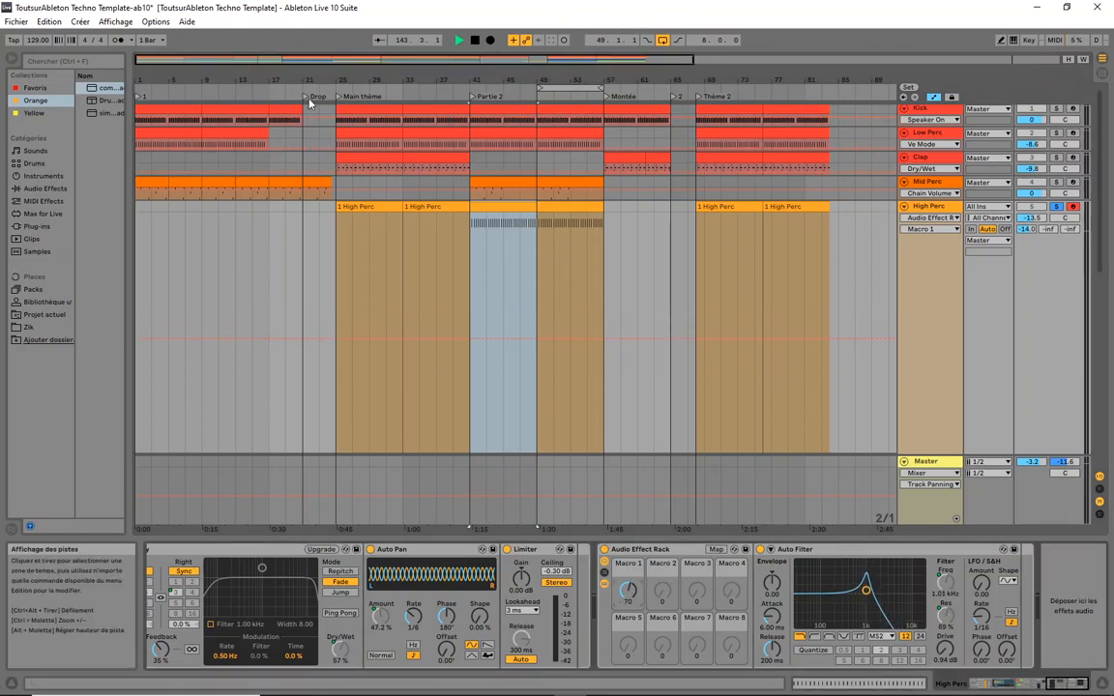
left_click(337, 98)
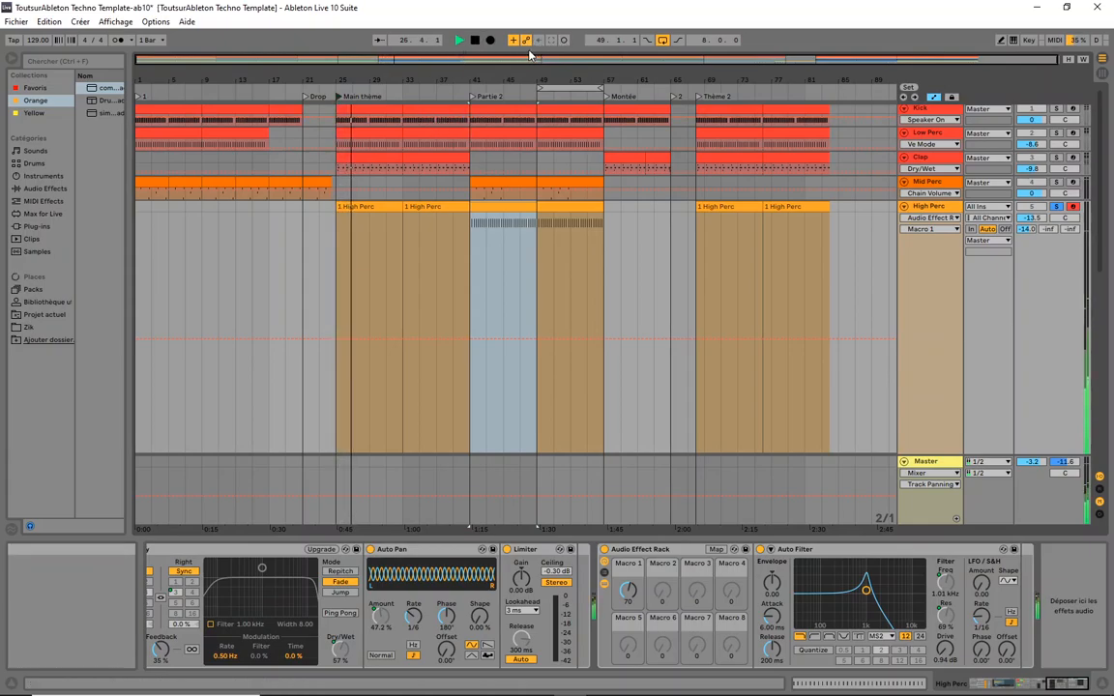
left_click(489, 40)
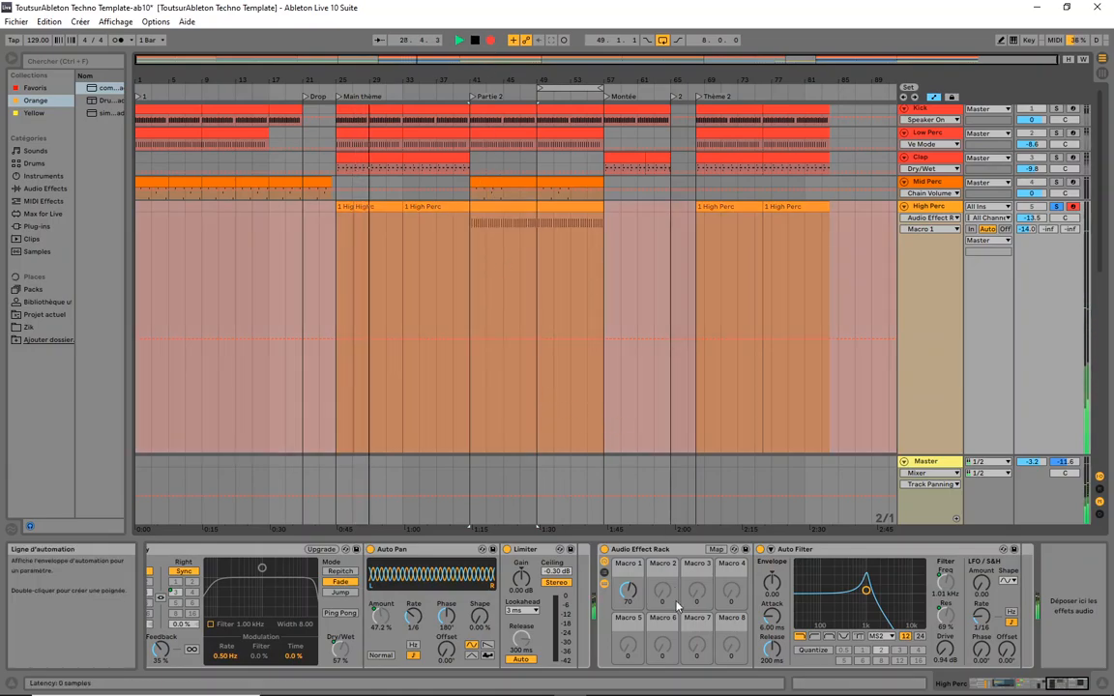
left_click(950, 592)
mouse_move(628, 590)
left_mouse_down()
mouse_move(628, 604)
mouse_move(628, 536)
mouse_move(628, 618)
mouse_move(628, 550)
mouse_move(633, 601)
left_mouse_up()
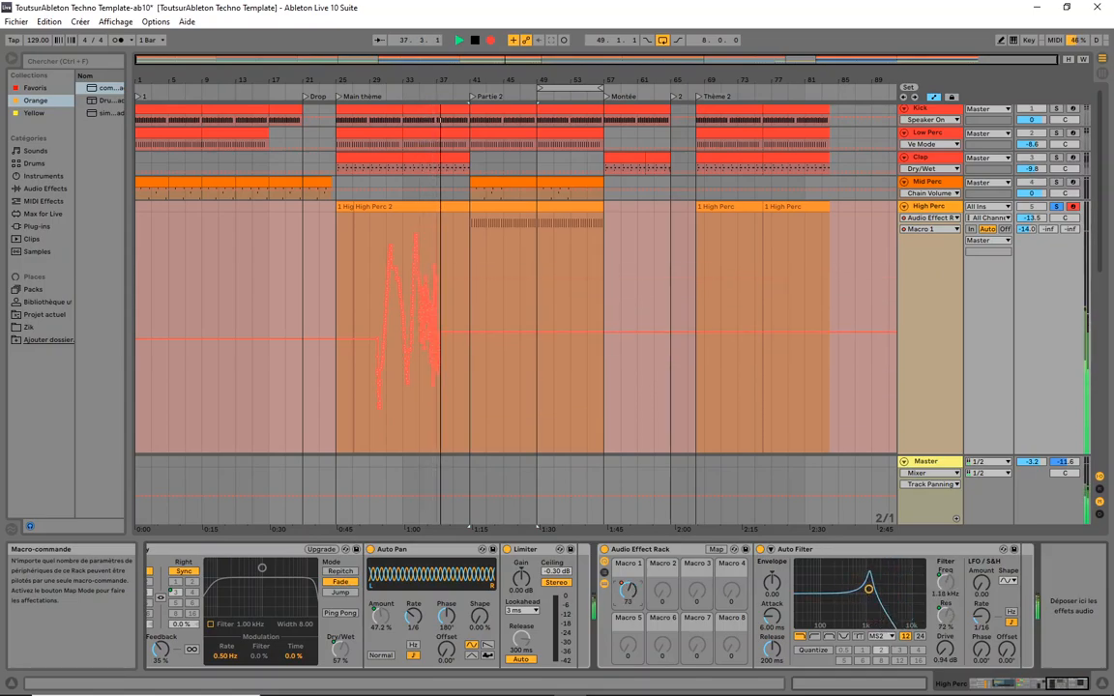
key("space")
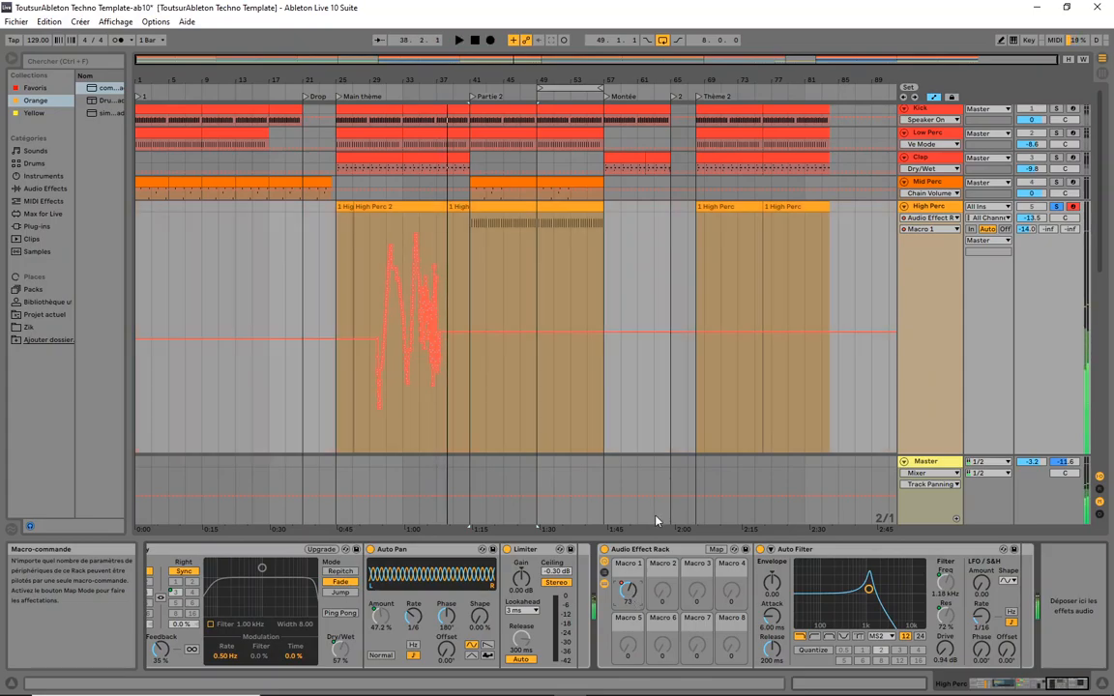
Step: Play back the recorded Macro 1 automation on High Perc from bar 25 and select the High Perc 2 clip
left_click(341, 204)
left_click(359, 212)
left_click(347, 207)
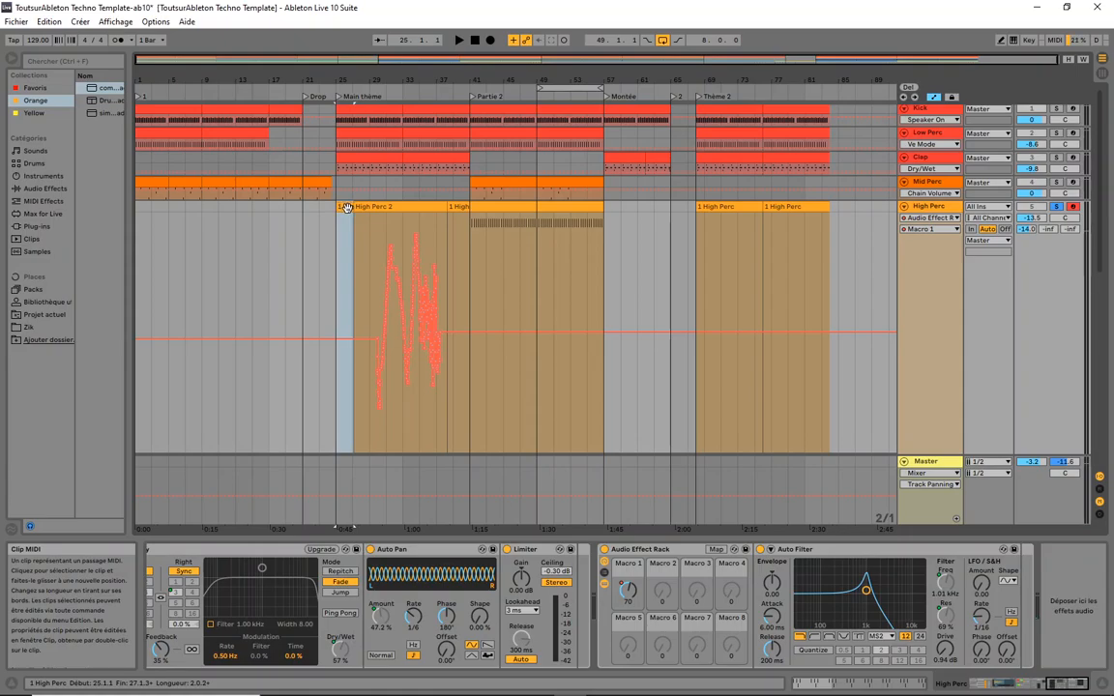
key("space")
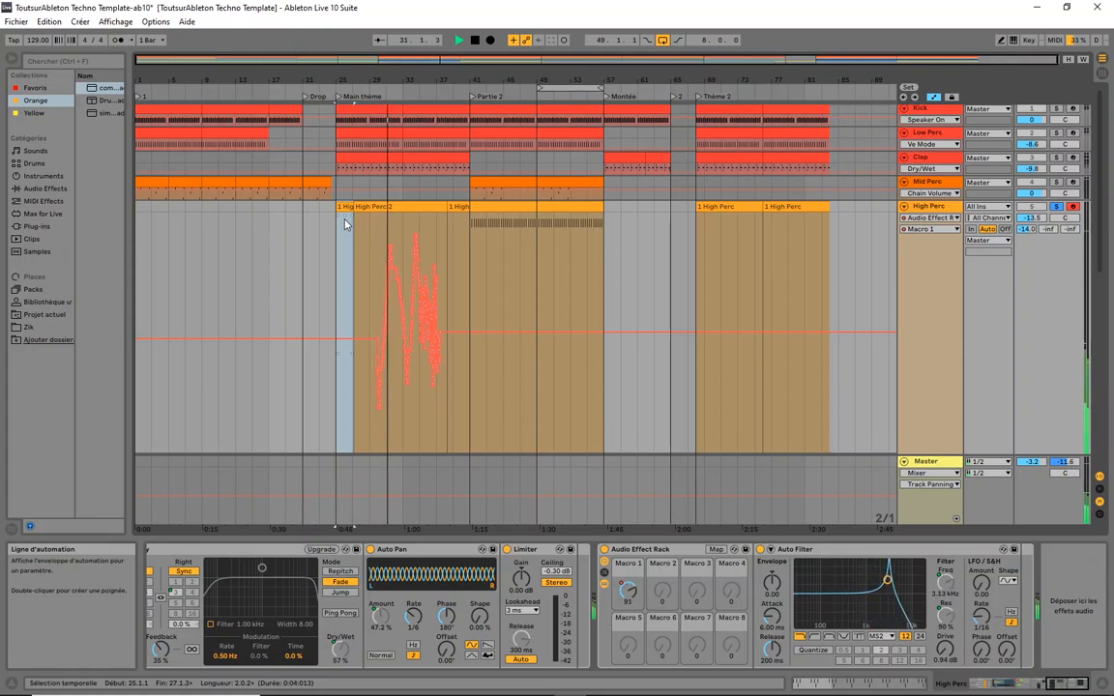
left_click(383, 206)
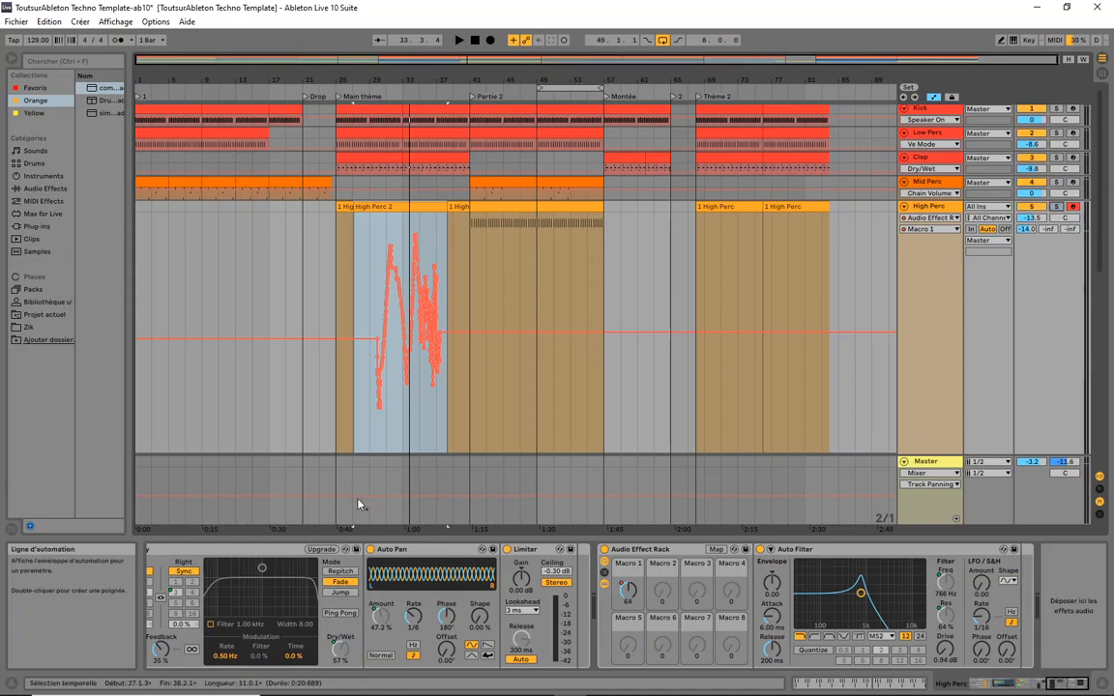
Step: Reduce the High Perc track's height and fold all tracks from Kick to 20 Audio
left_click(518, 205)
scroll(518, 207, "down", 5)
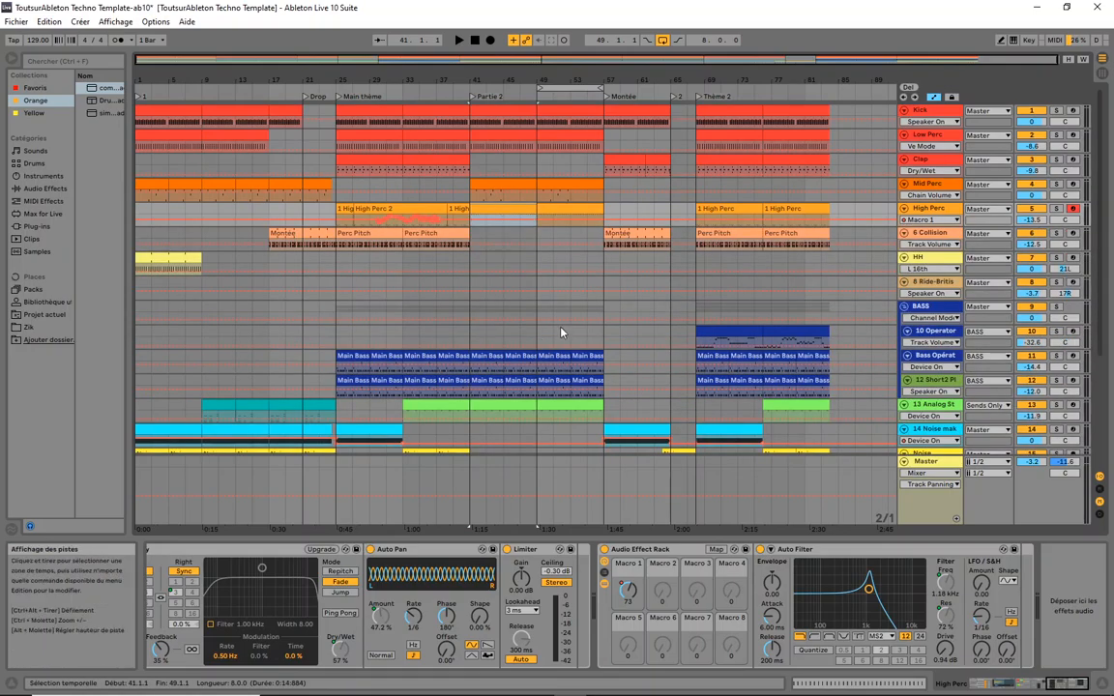
left_click(931, 113)
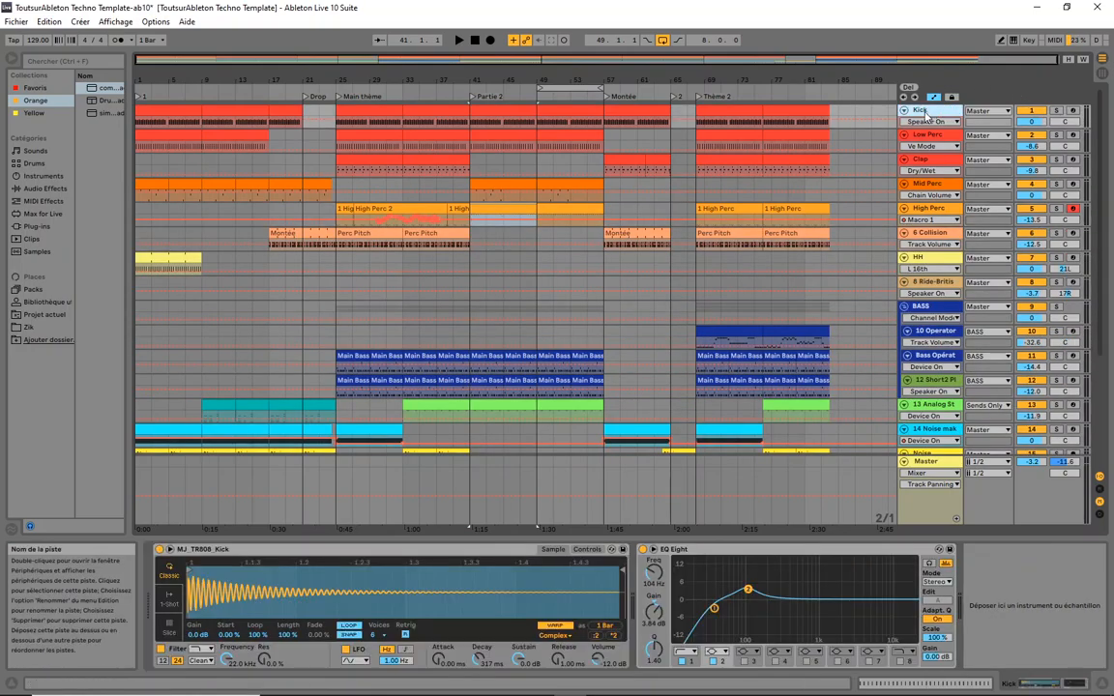
left_click(919, 122)
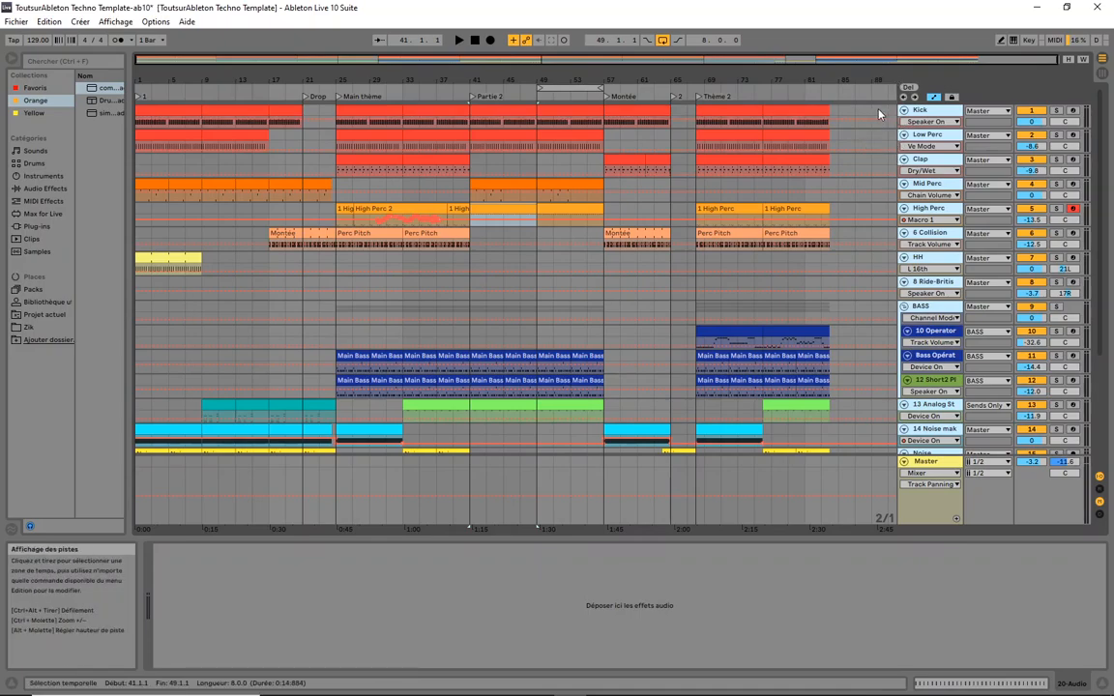
key("alt+u")
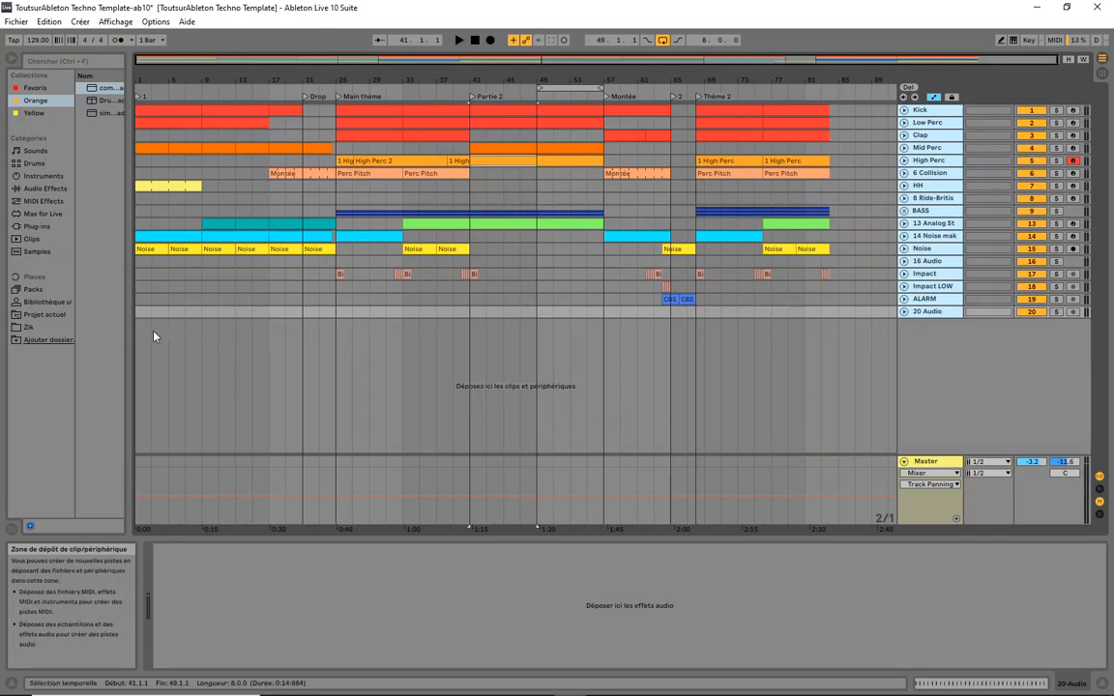
Step: Toggle the arrangement's height and width optimisation several times, leaving only the width optimised
left_click(1082, 60)
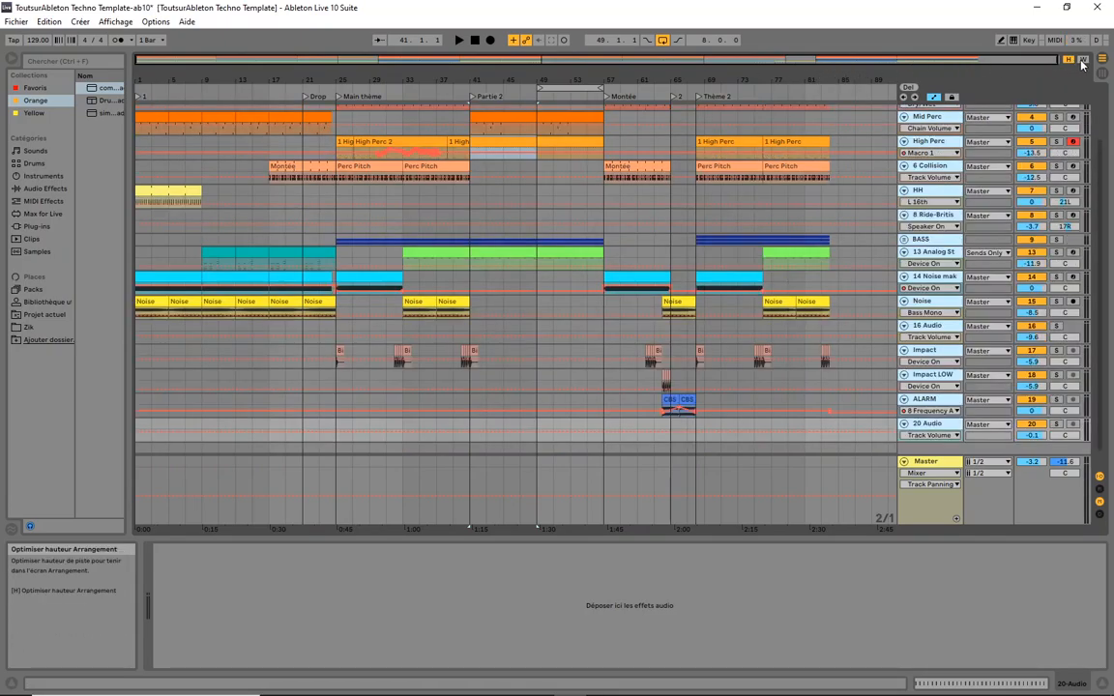
key("h")
key("h")
key("h")
key("w")
key("w")
key("w")
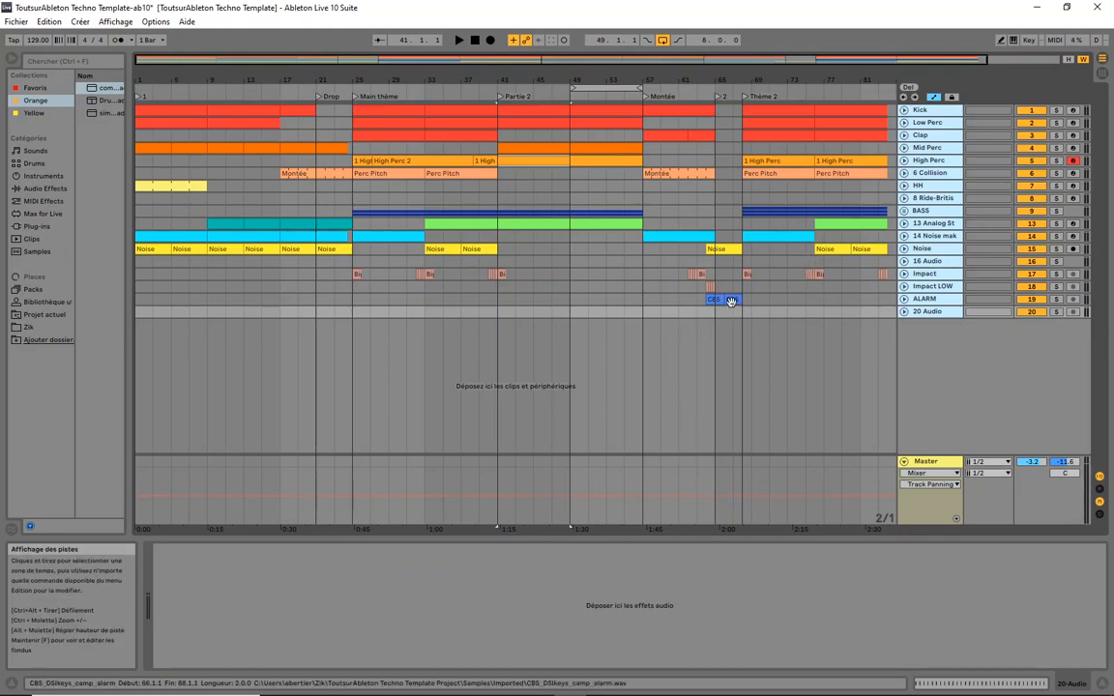
Step: Select the Noise clip at bar 64 and try nudging it forward and back along the timeline
left_click(718, 249)
left_click(726, 249)
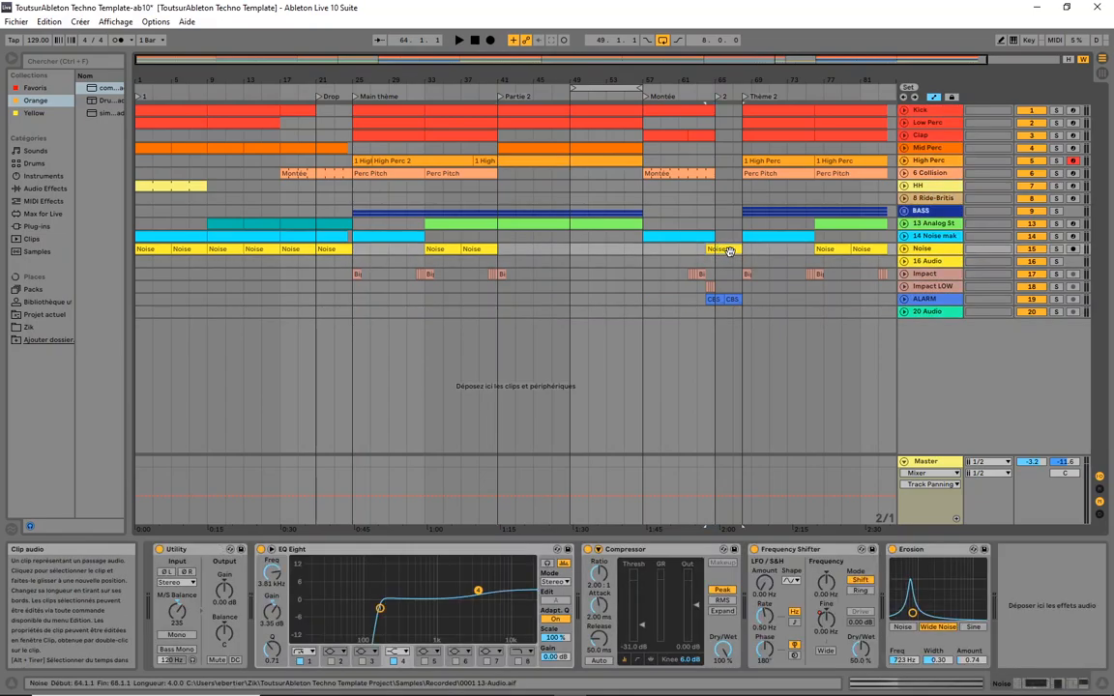
key("Right")
key("Right")
key("Right")
key("Left")
key("Left")
key("Left")
key("Right")
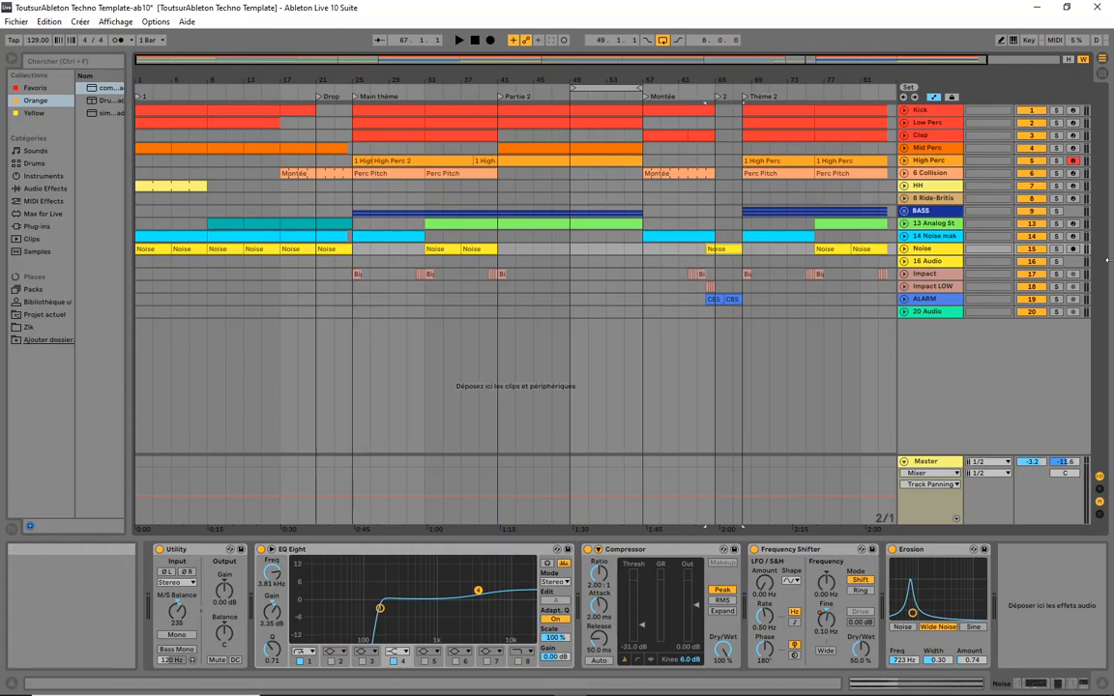
Step: Open the preferences and show the plug-in source and window settings
key("ctrl+comma")
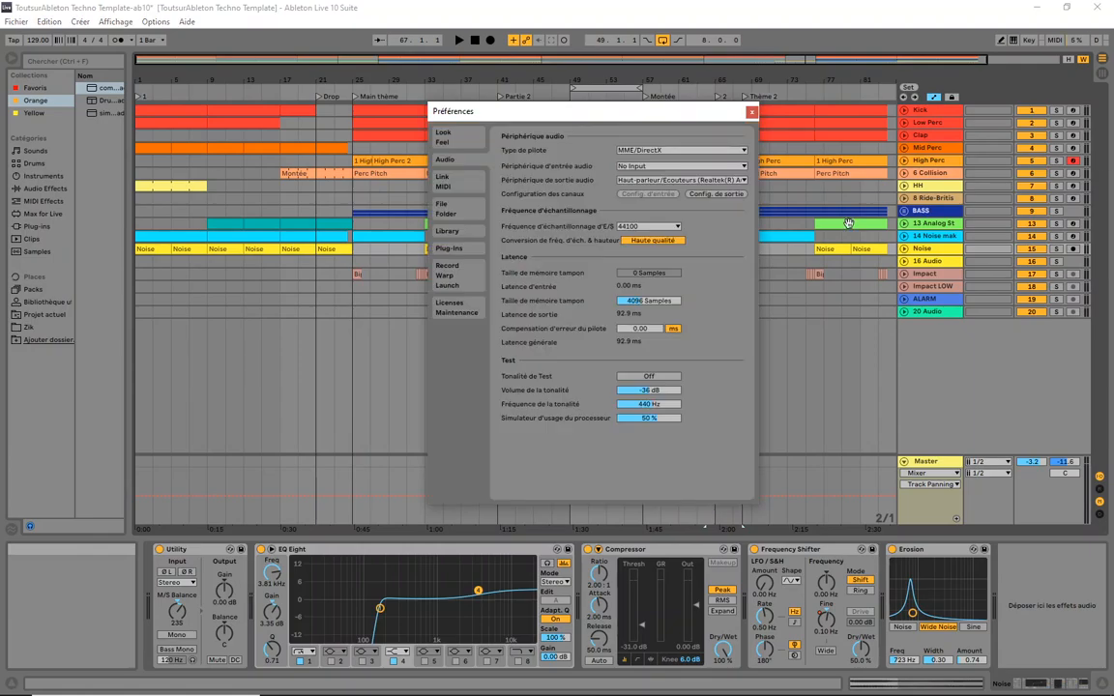
left_click(449, 249)
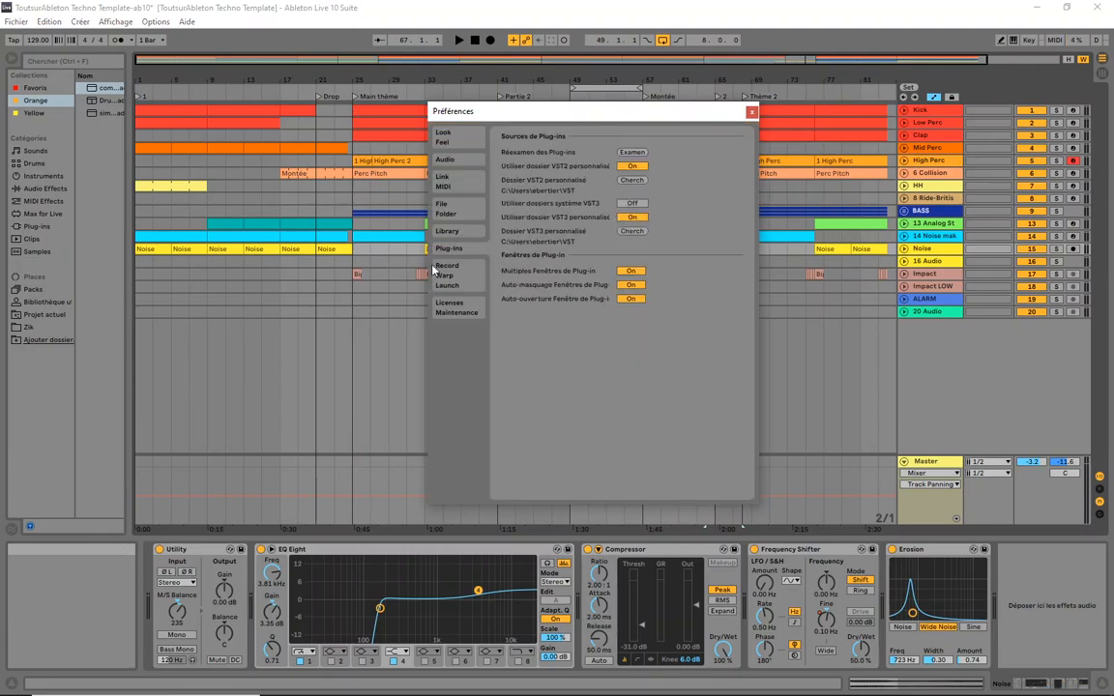